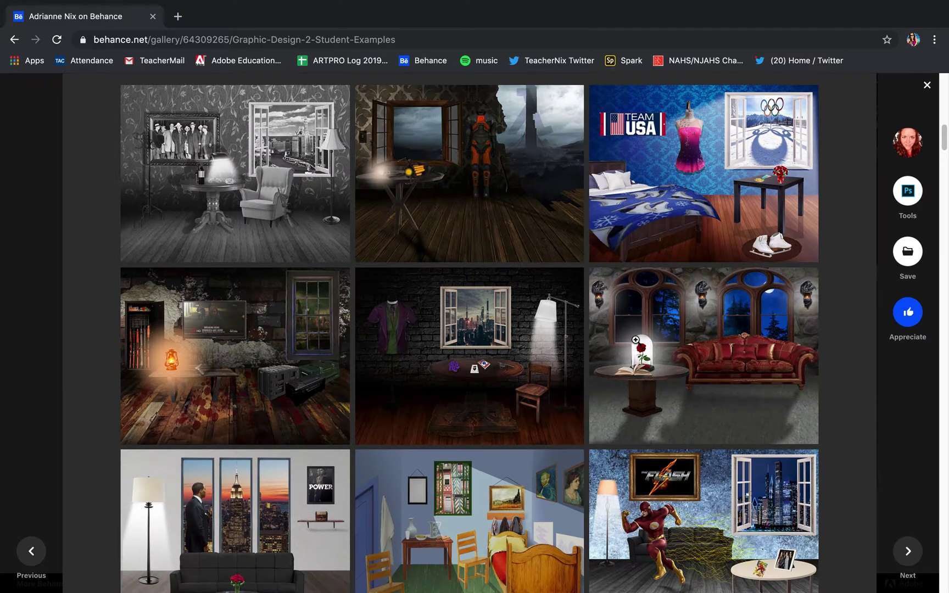
Look through the enlarged student room composites in the Behance gallery, starting with the black-and-white room, and return to the gallery grid
mouse_move(783, 4)
click(280, 205)
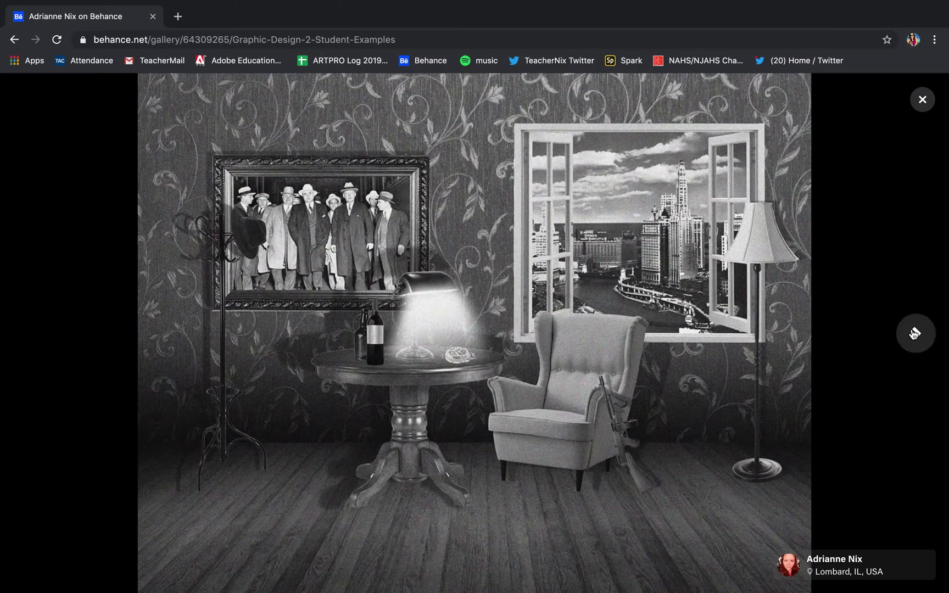
click(914, 332)
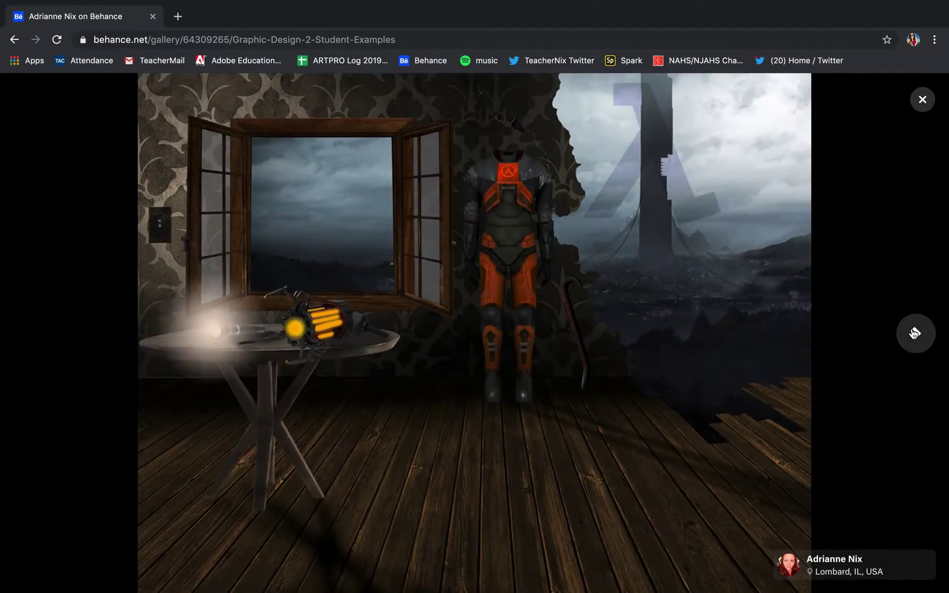
click(915, 333)
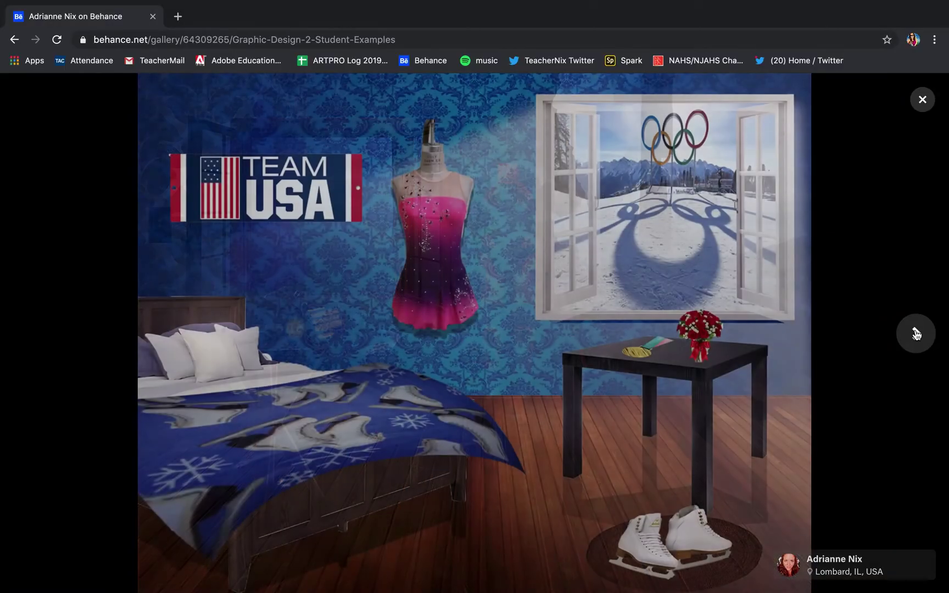
click(916, 334)
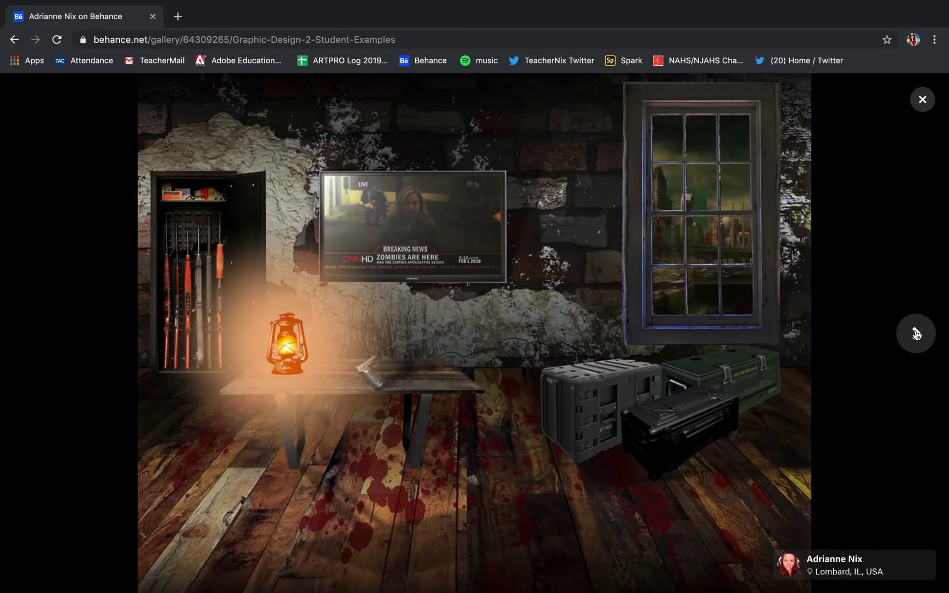
click(915, 333)
click(916, 333)
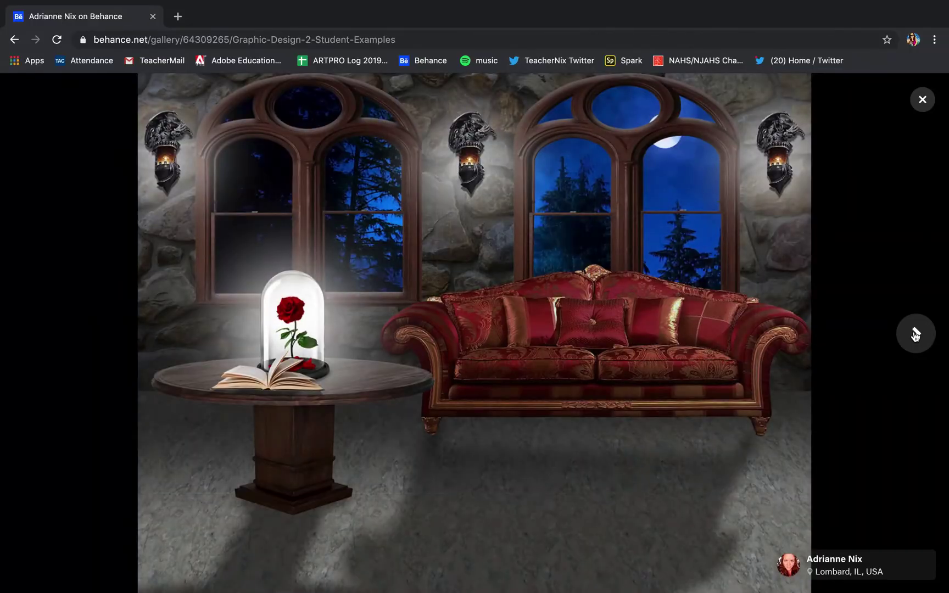
click(915, 333)
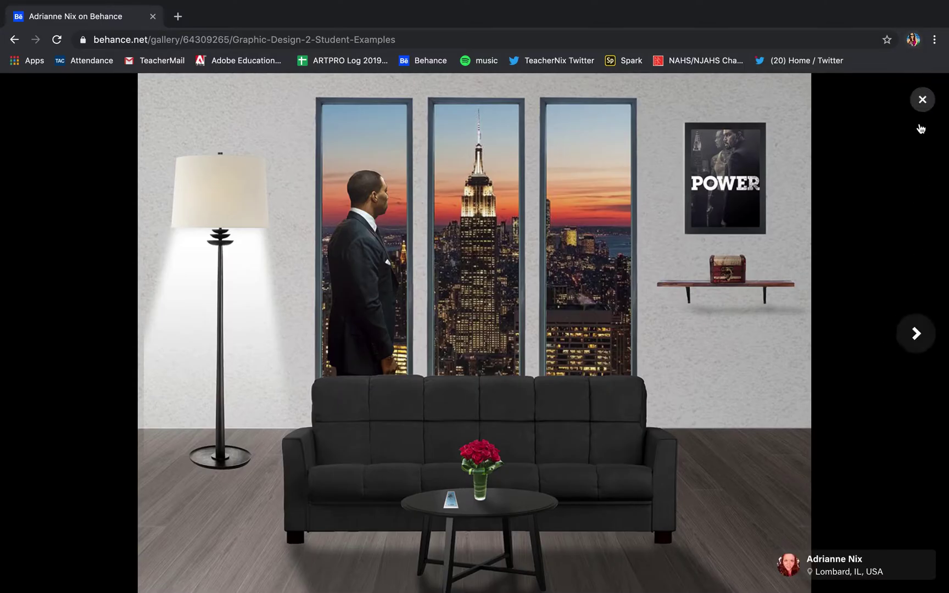
click(923, 99)
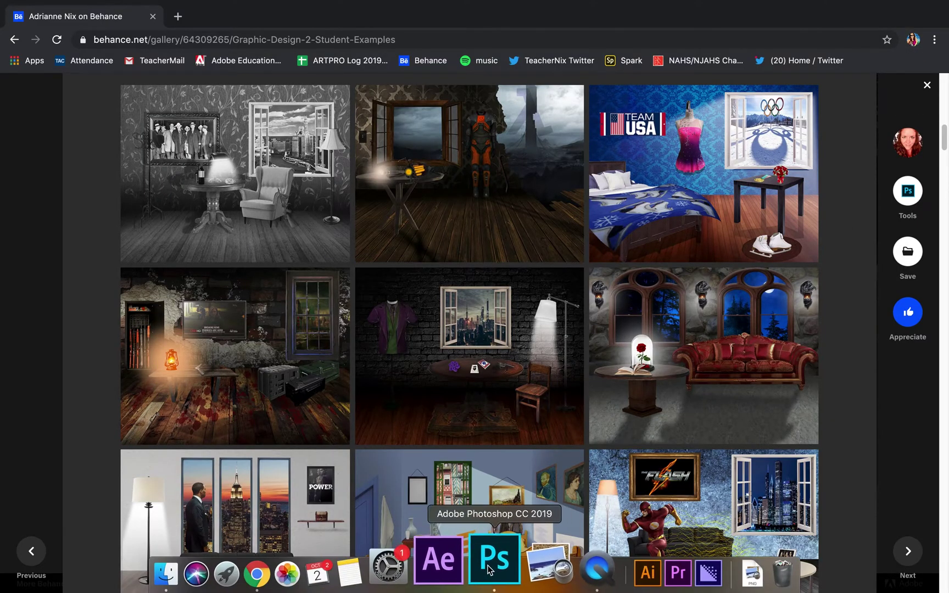
Switch to Photoshop and view the finished room composite in toystoryroom.psd
click(481, 562)
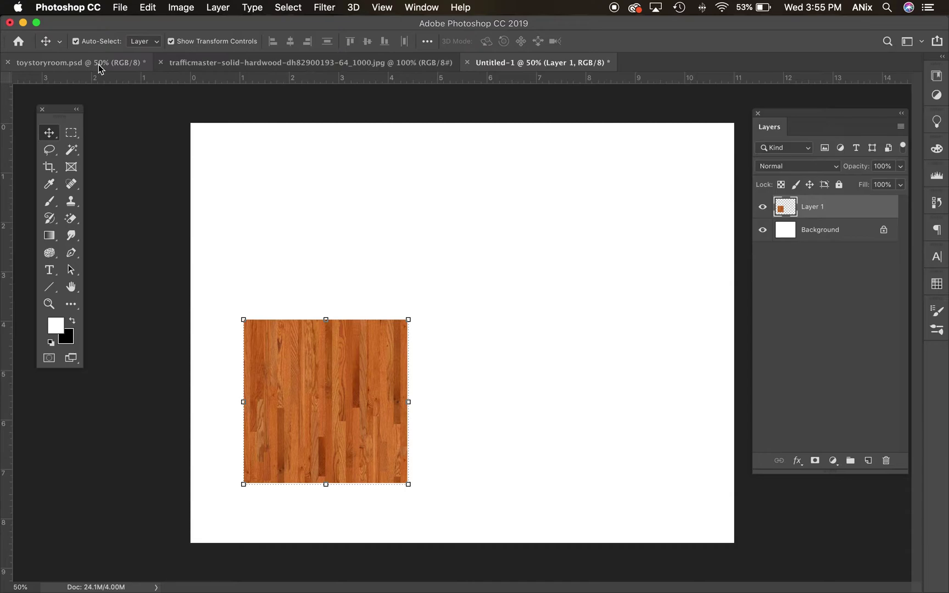
click(98, 63)
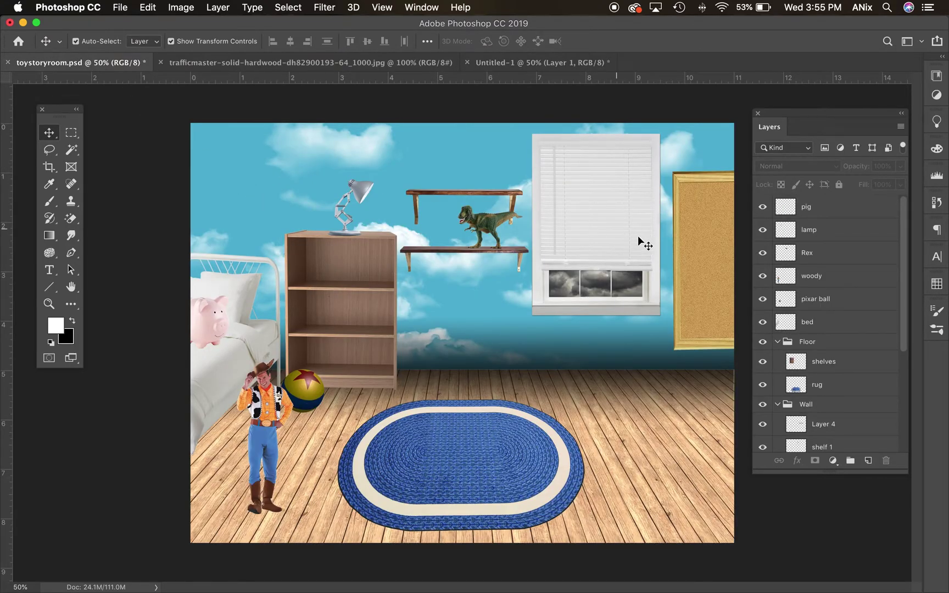
Return to the Untitled-1 document and move the wood floor tile against the canvas's left edge
click(497, 63)
drag(363, 364, 363, 334)
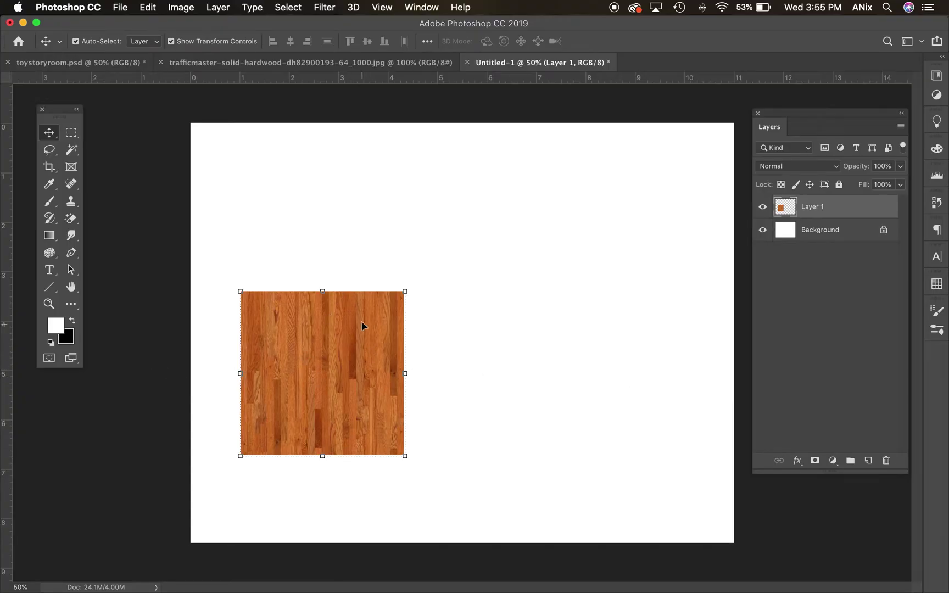
drag(388, 364, 320, 368)
drag(252, 349, 558, 355)
key(super+z)
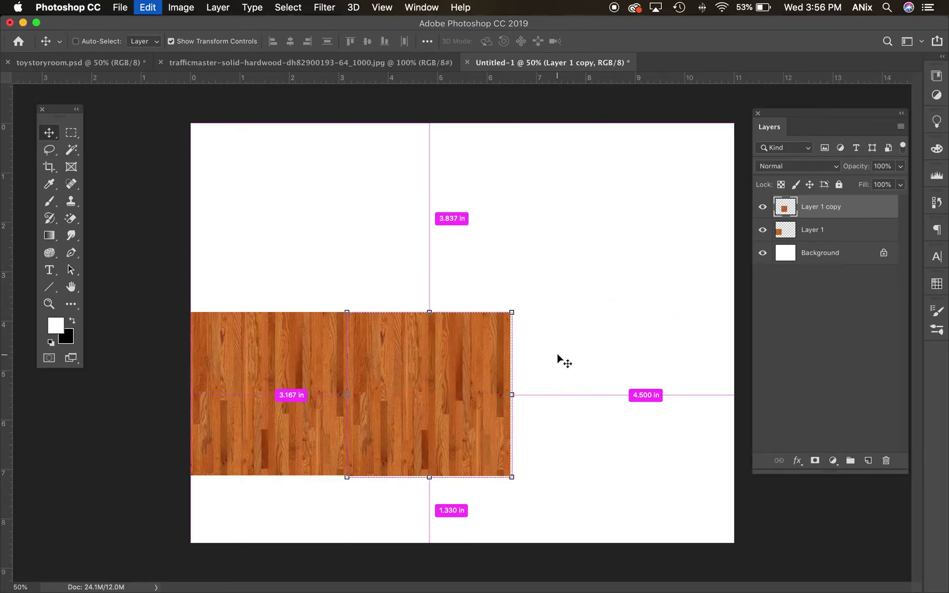
key(super+z)
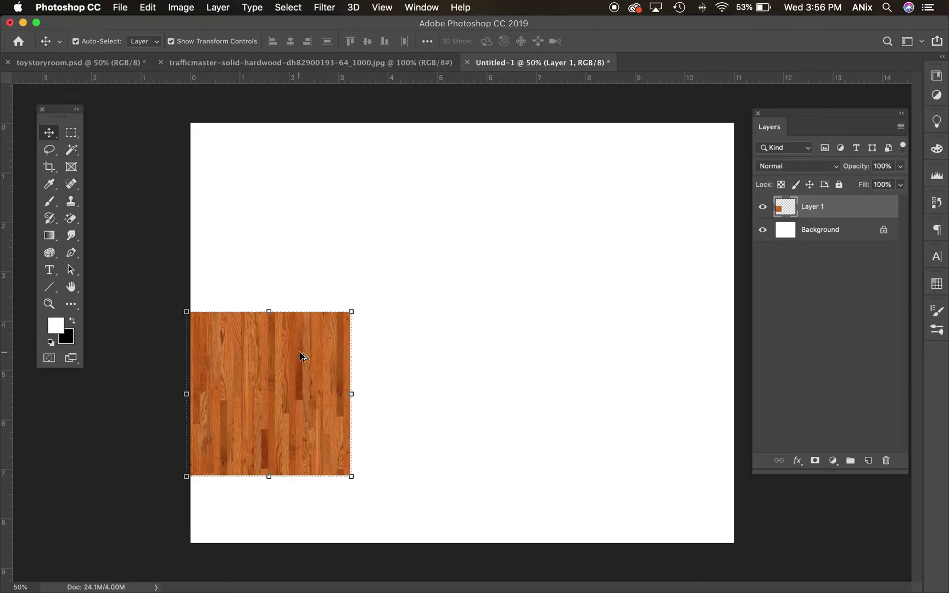
Duplicate the wood tile four times in a continuous row, continuing past the canvas's right edge, and select all the tile layers
drag(322, 356, 712, 353)
key(ctrl+j)
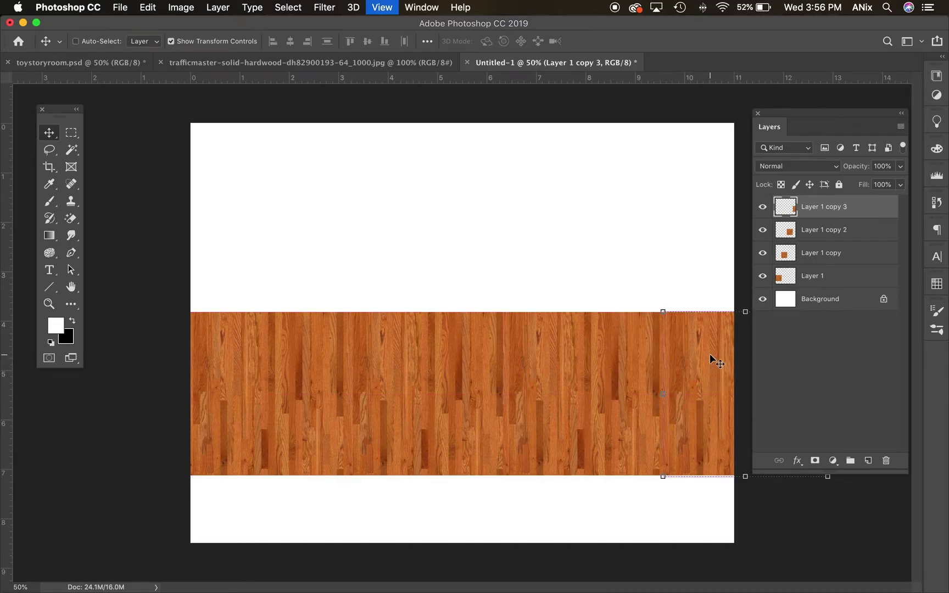
key(super+minus)
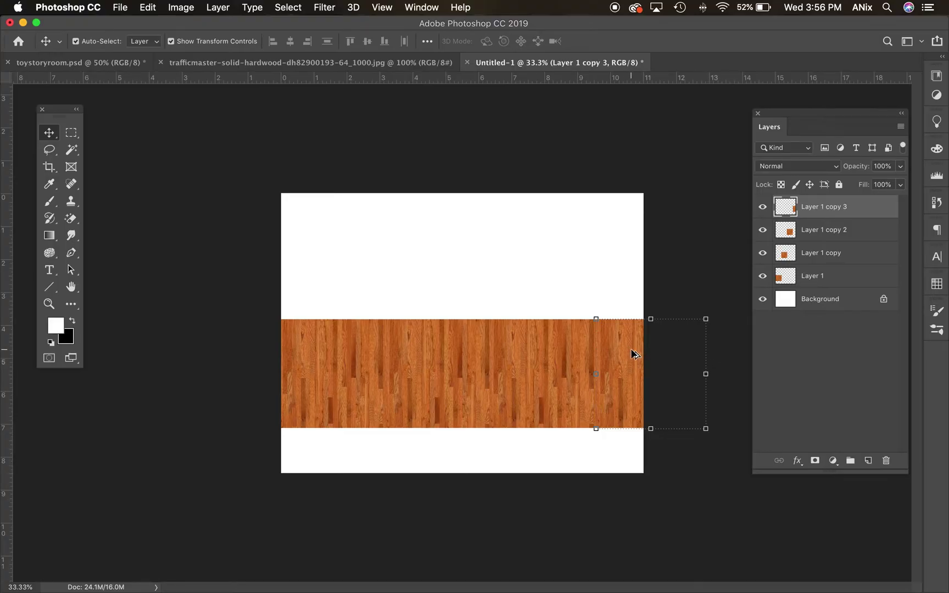
drag(633, 354, 729, 391)
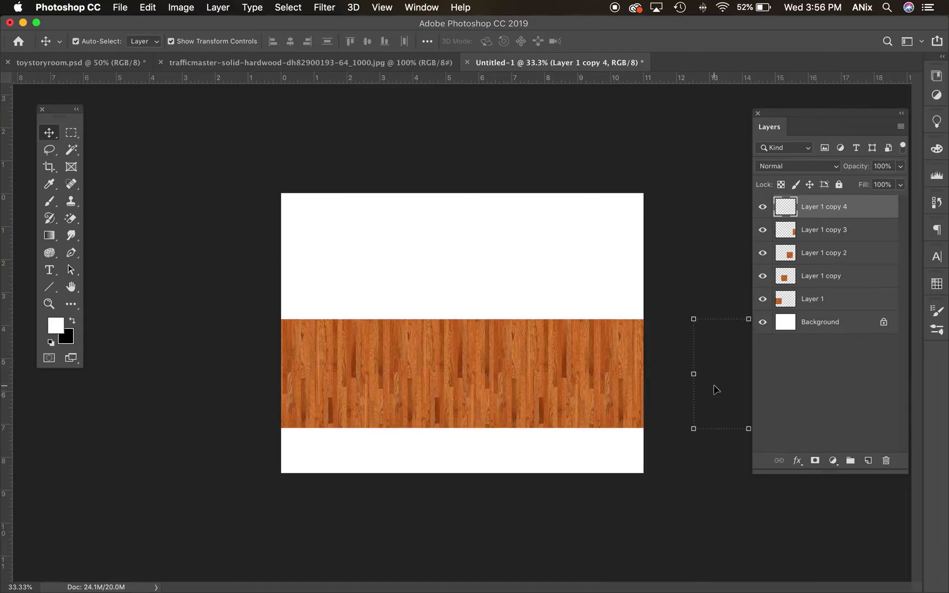
drag(719, 392, 247, 390)
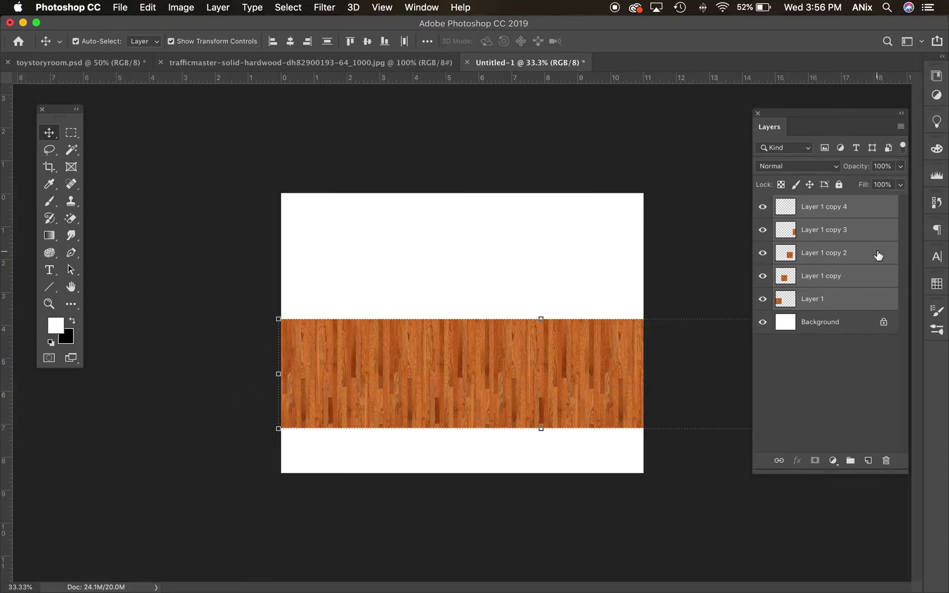
click(900, 126)
click(823, 508)
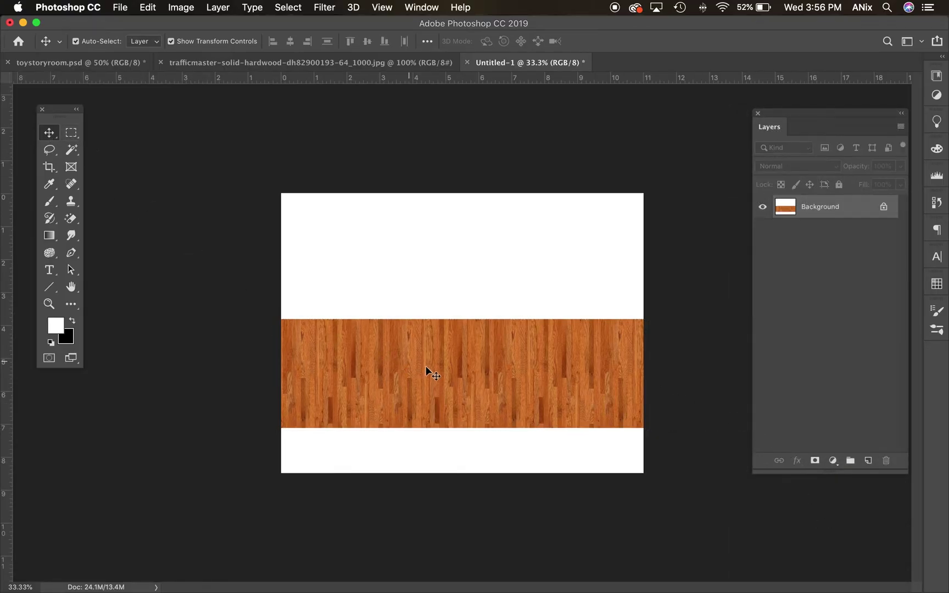
key(super+z)
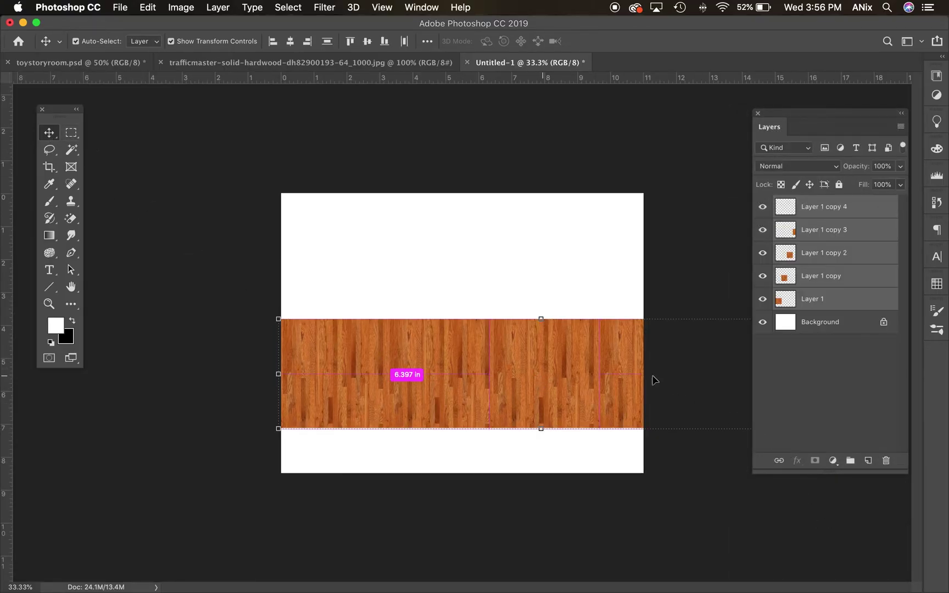
Merge the selected wood tile layers into one and move the merged strip down to the canvas's bottom edge, overhanging both sides
click(900, 126)
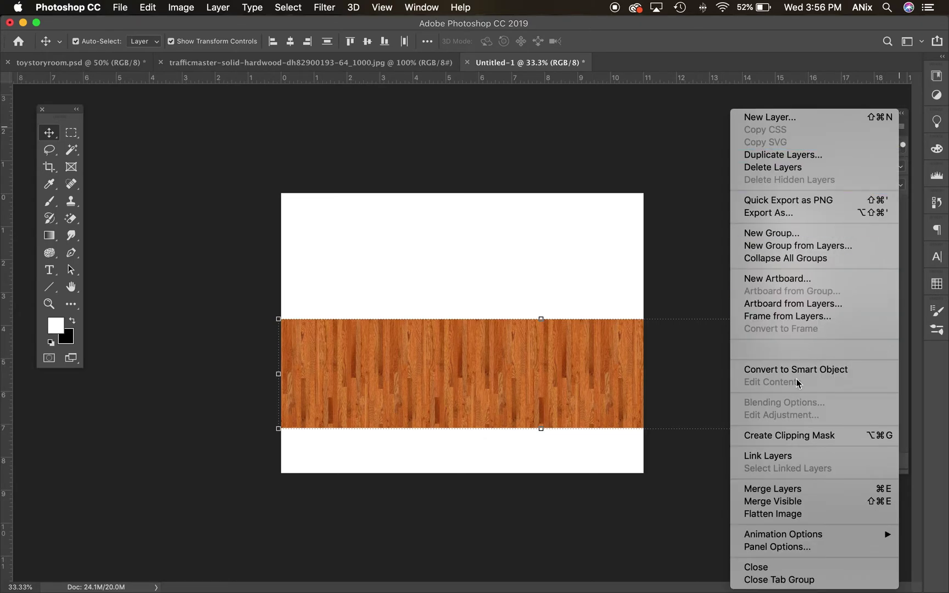
click(792, 490)
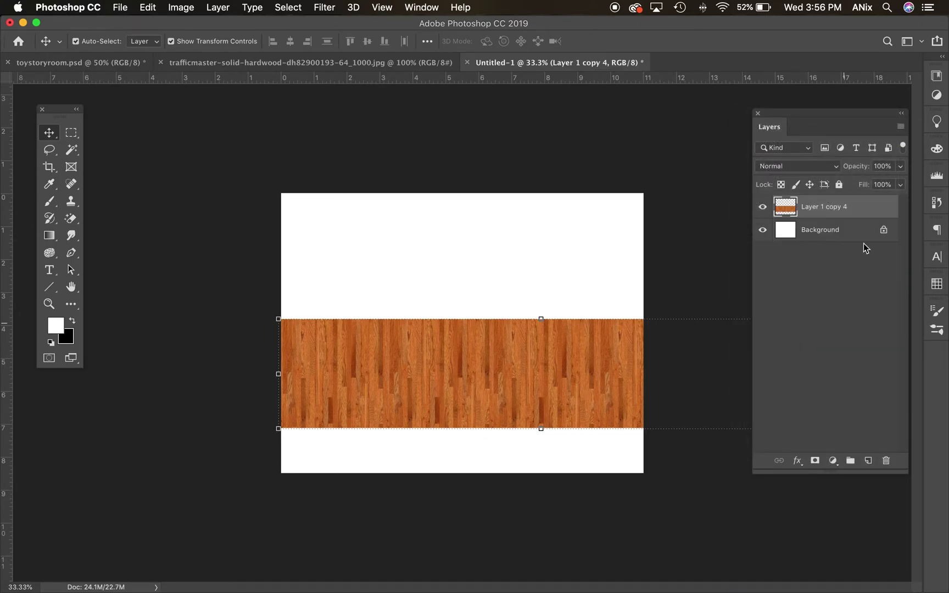
drag(613, 360, 531, 408)
drag(330, 407, 332, 403)
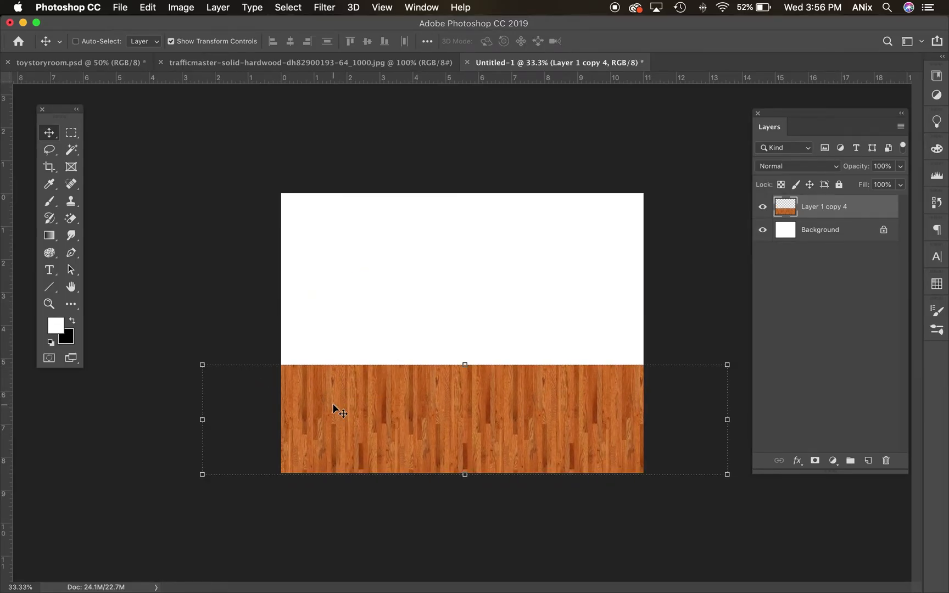
Apply a Perspective transform to the wood floor, narrowing its top edge to the canvas width and spreading its bottom edge far beyond the canvas
key(super+equal)
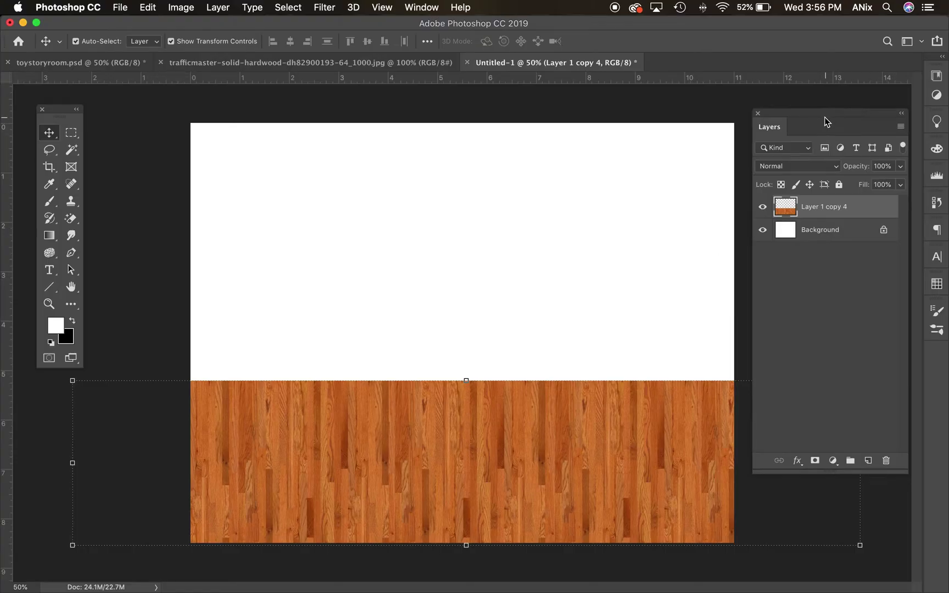
drag(825, 117, 828, 114)
click(144, 8)
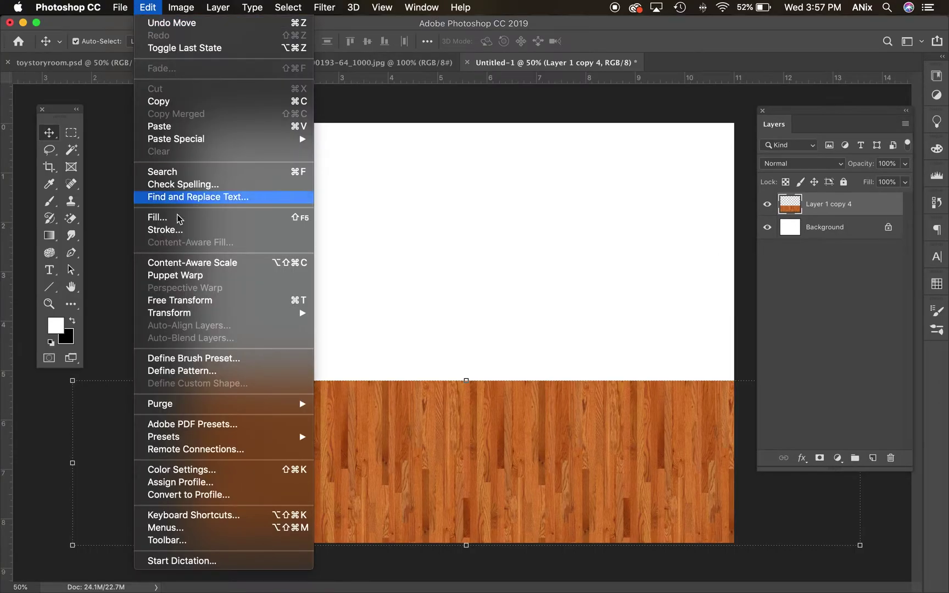
mouse_move(191, 313)
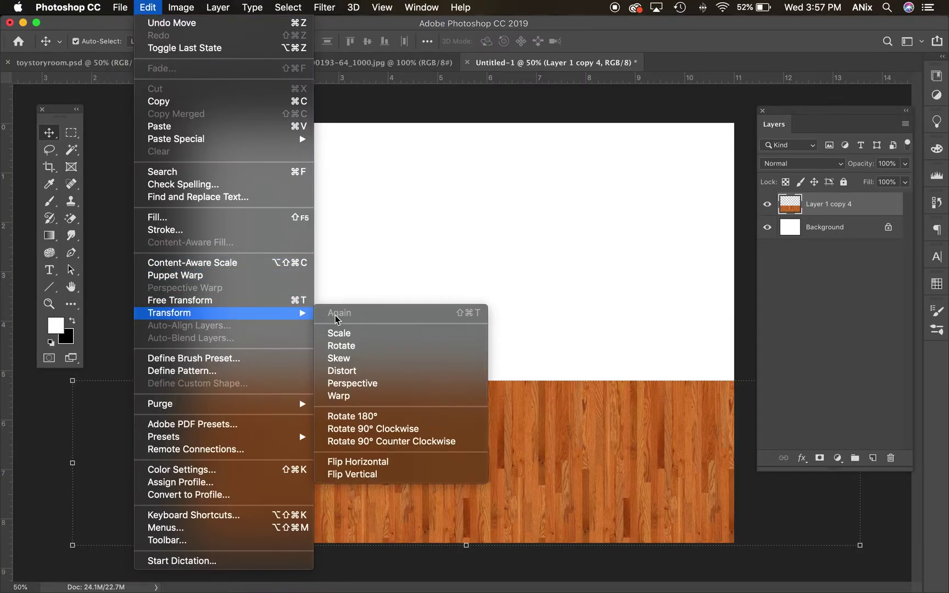
click(383, 387)
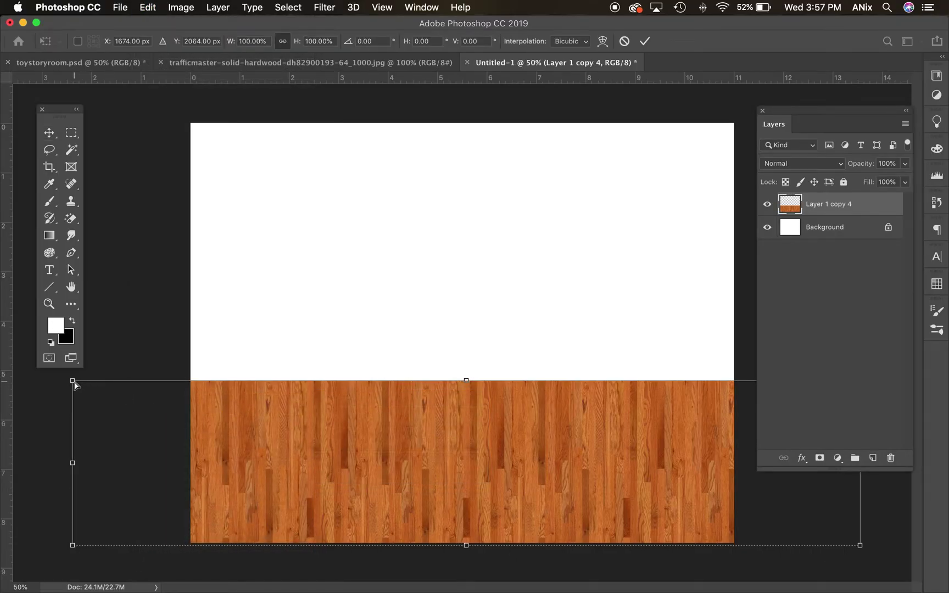
drag(75, 383, 193, 413)
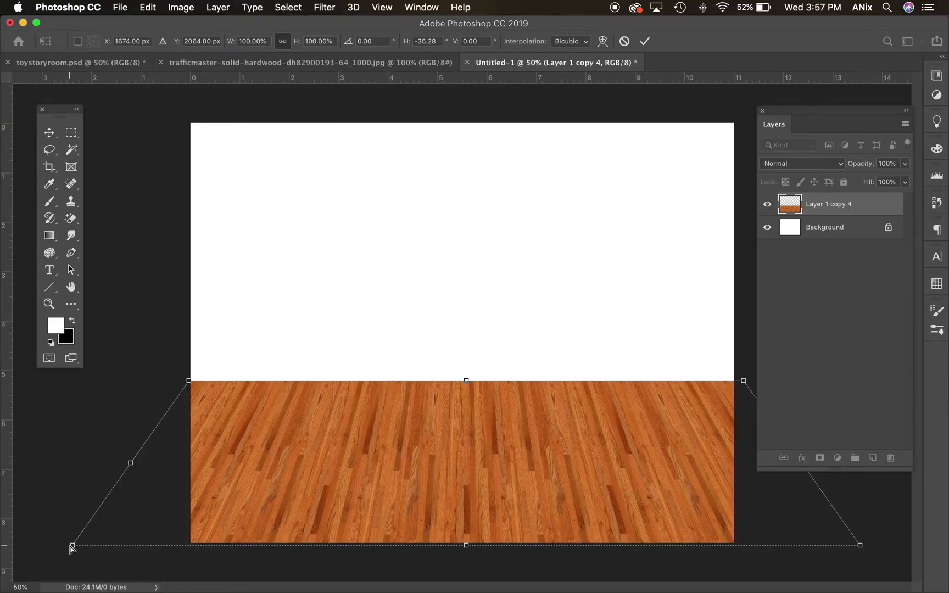
drag(72, 548, 2, 524)
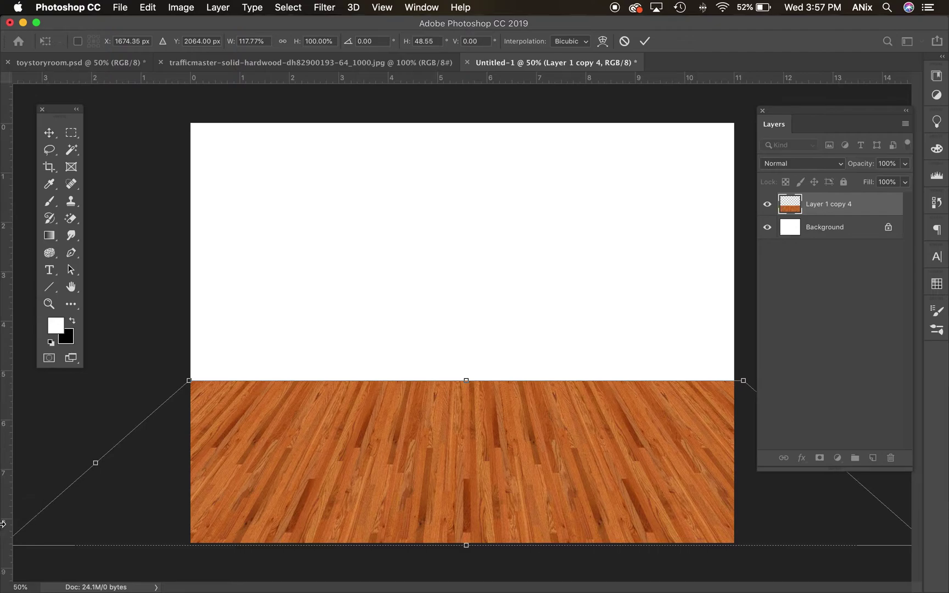
key(Return)
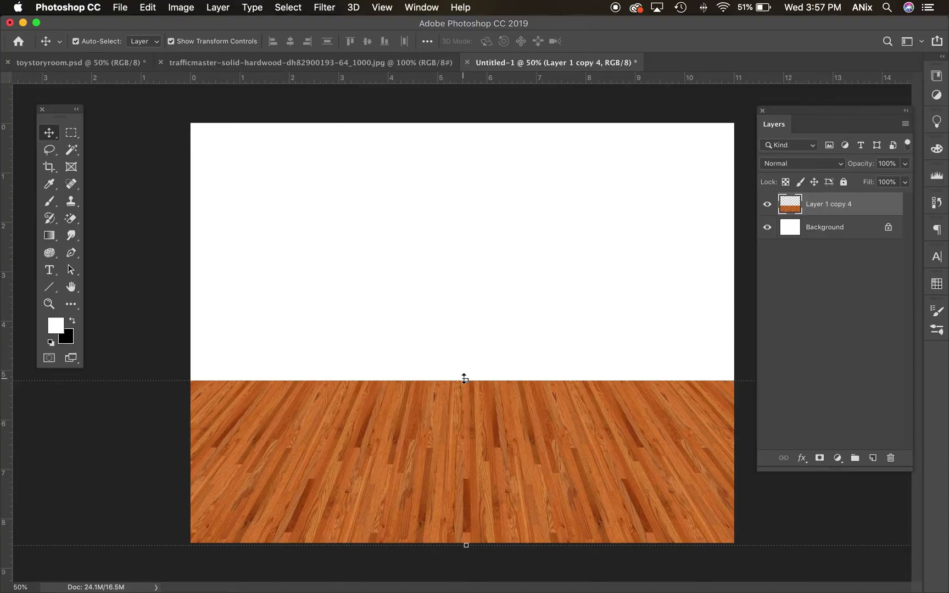
Lower the floor's top edge to reduce its height to about 74%, and rename its layer "floor"
drag(464, 379, 480, 420)
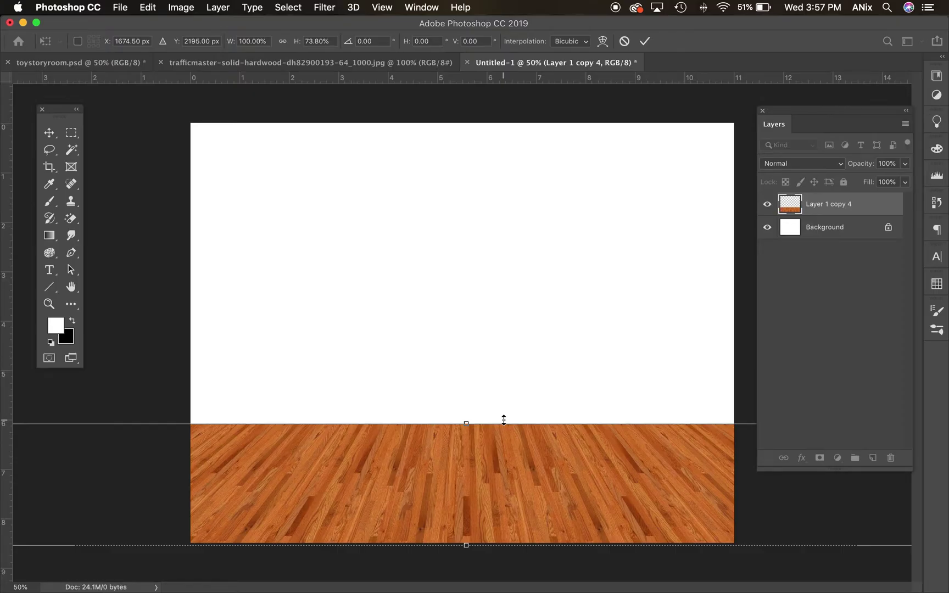
click(845, 208)
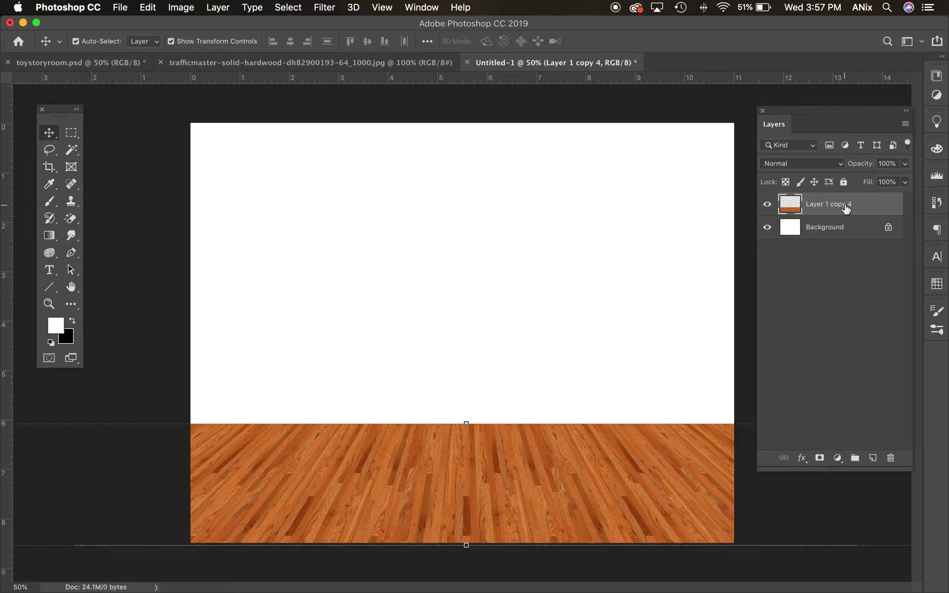
double_click(846, 207)
text(floor)
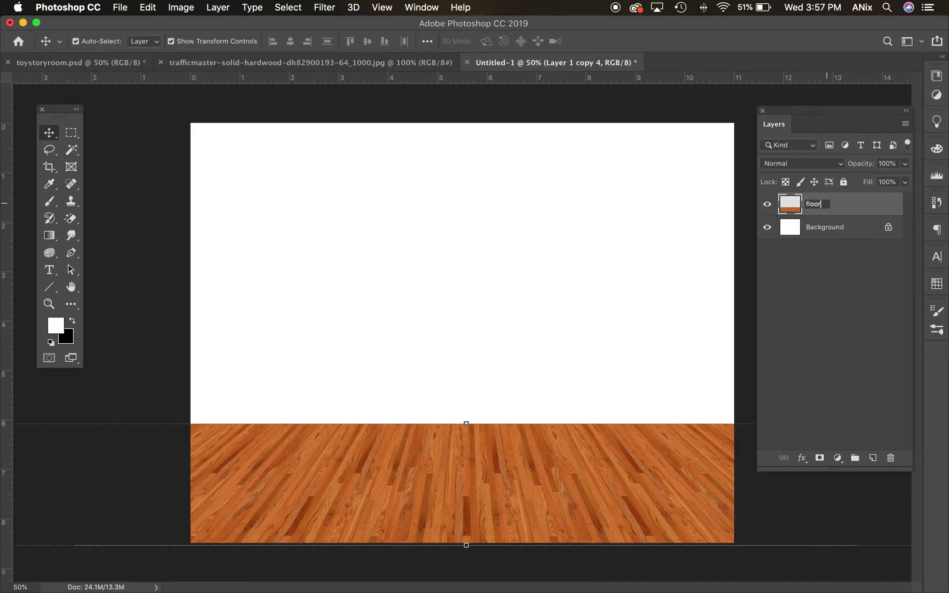
key(Return)
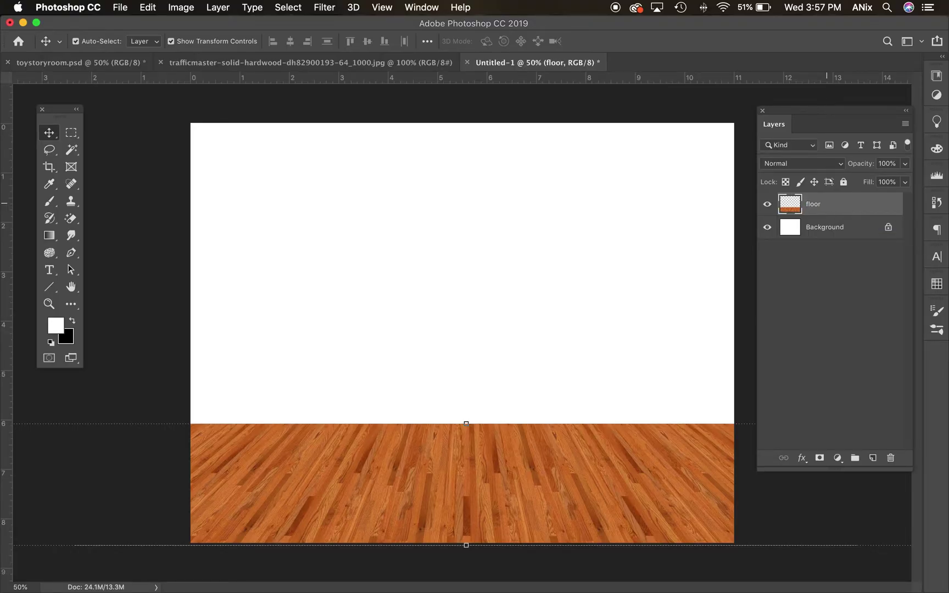
Add a new layer above the floor layer and make a rectangular selection covering the whole white wall area above the floor
click(873, 458)
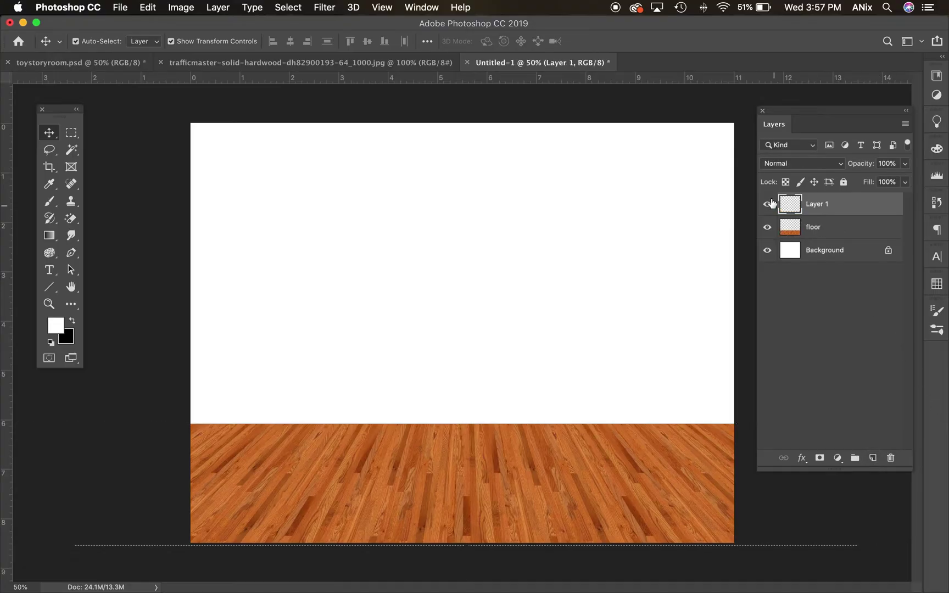
key(m)
drag(185, 114, 746, 425)
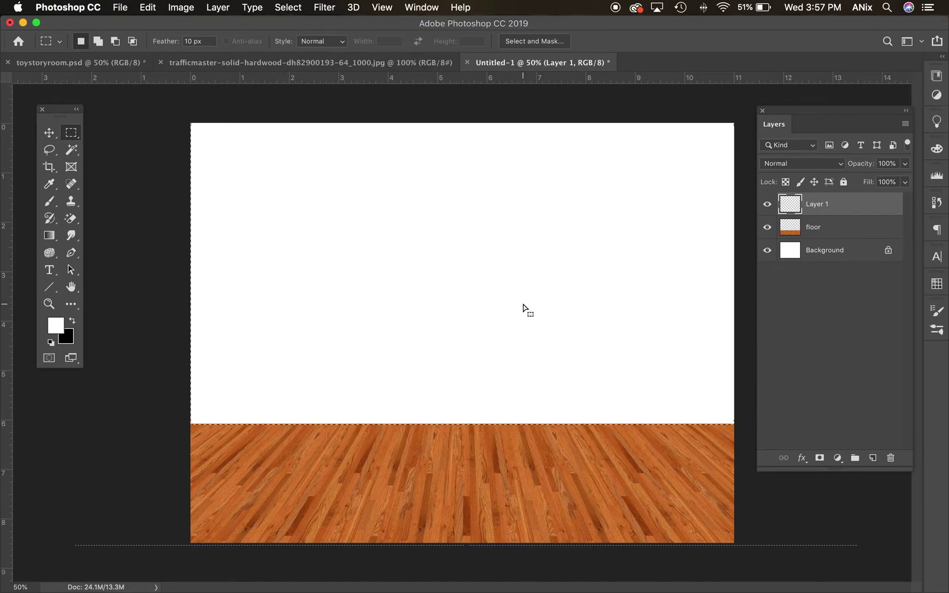
Fill the selected wall area on the new layer with light grey and clear the selection
click(60, 320)
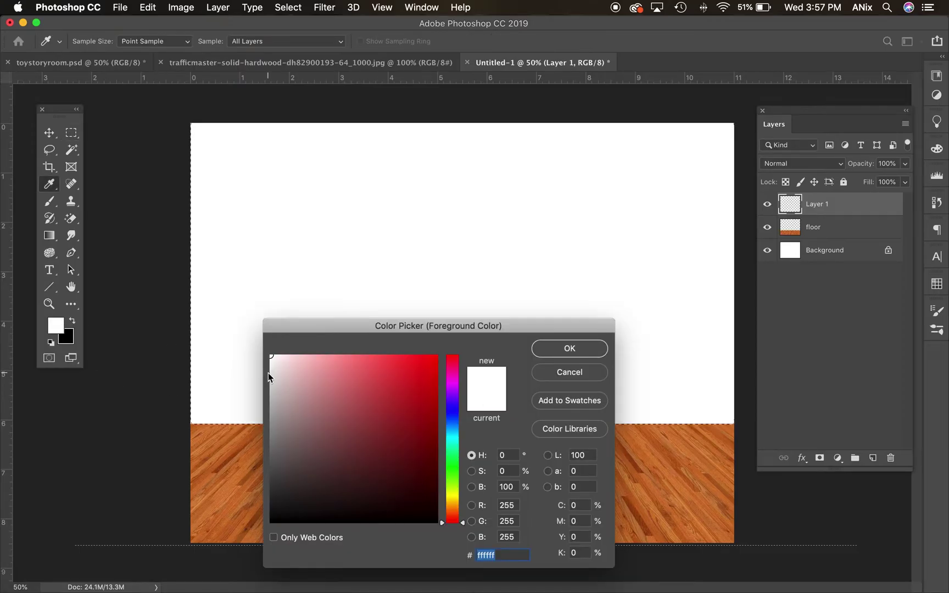
click(271, 378)
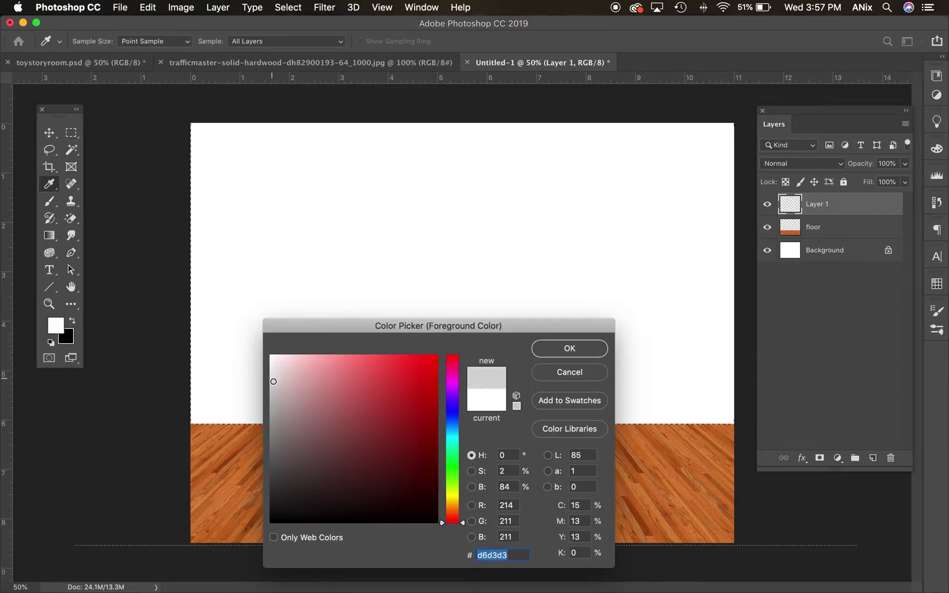
click(571, 354)
click(75, 322)
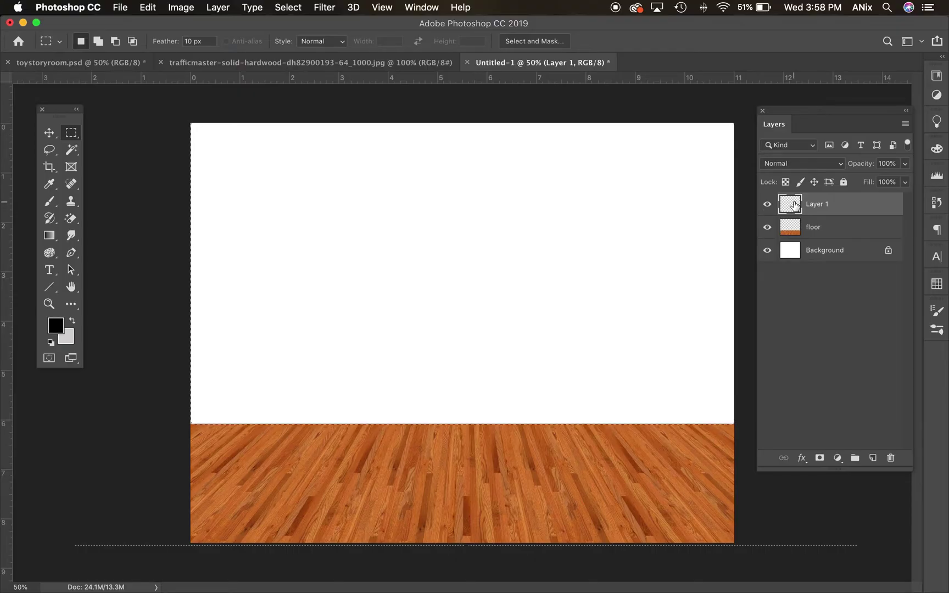
key(super+BackSpace)
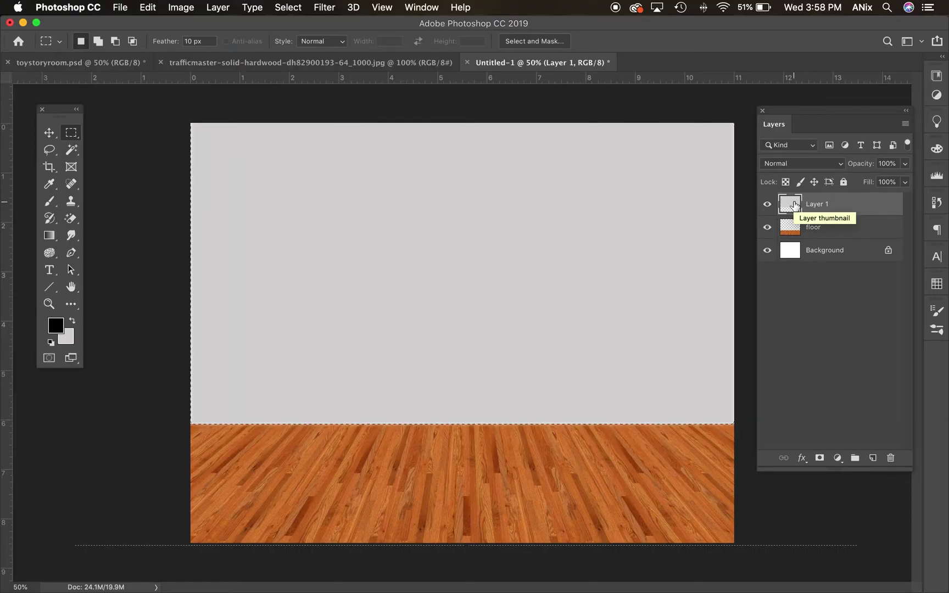
key(super+d)
Rename the grey-filled layer "wall"
double_click(818, 204)
text(wall)
key(Return)
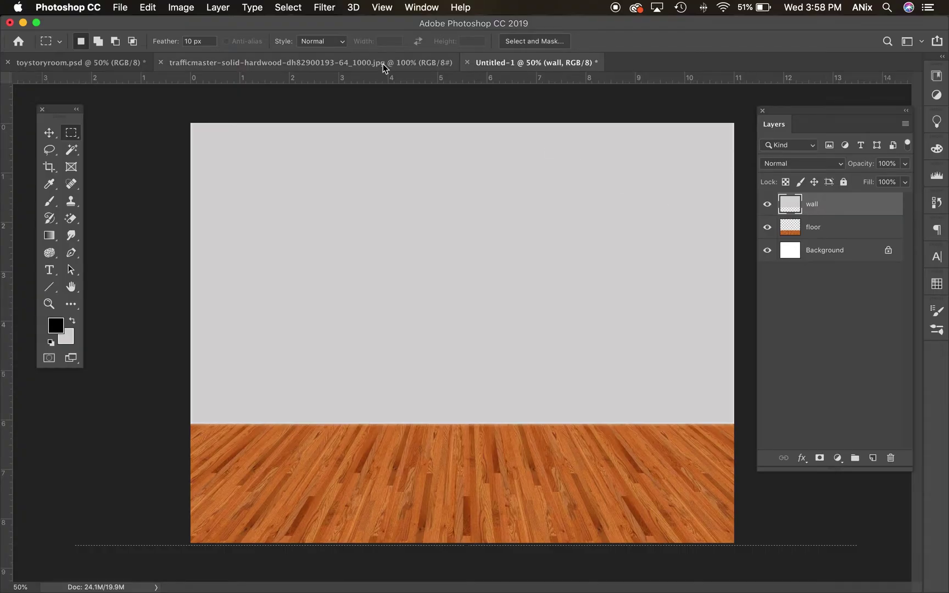
Select the whole wall area again and set up the Gradient tool with a black Foreground to Transparent linear gradient
drag(183, 116, 740, 424)
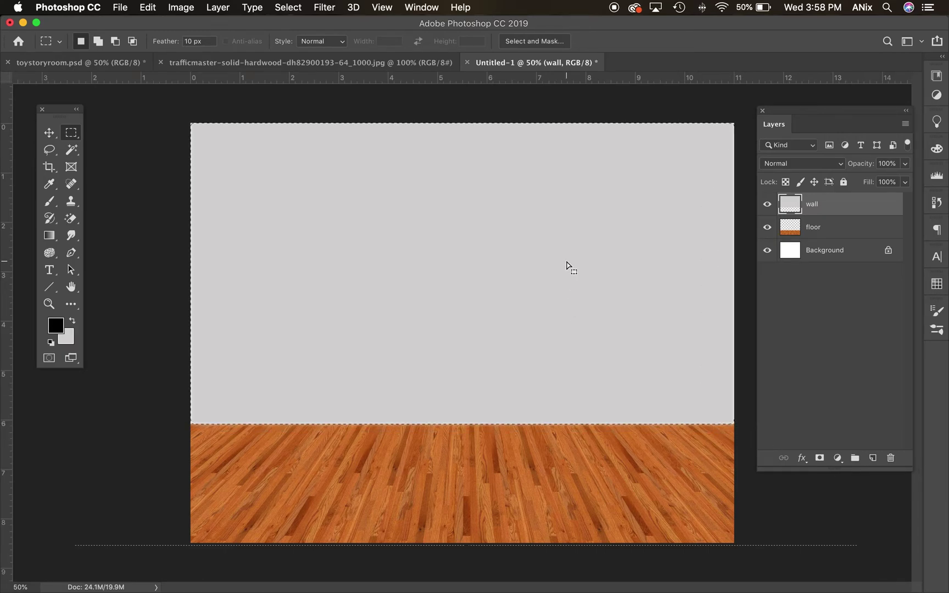
click(50, 238)
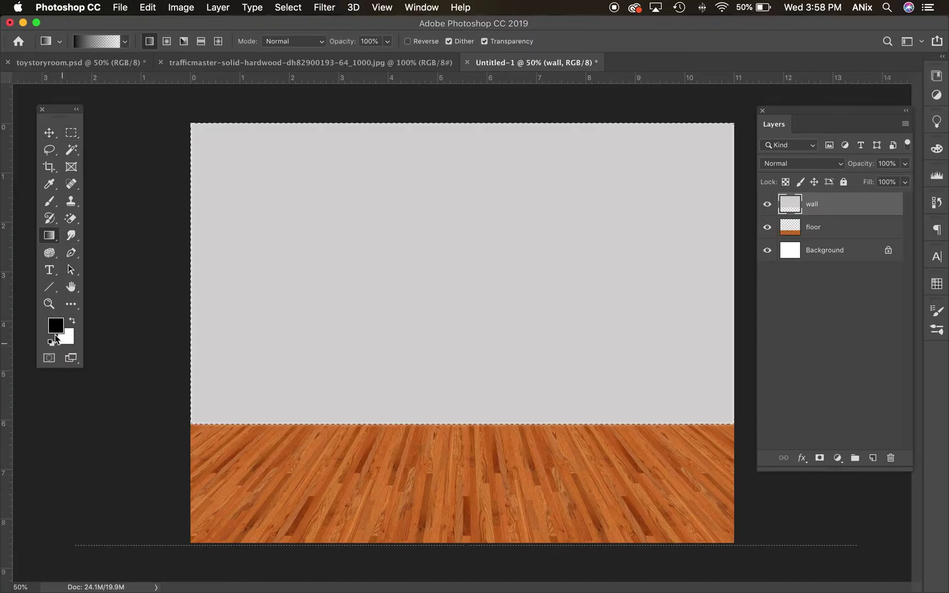
click(56, 326)
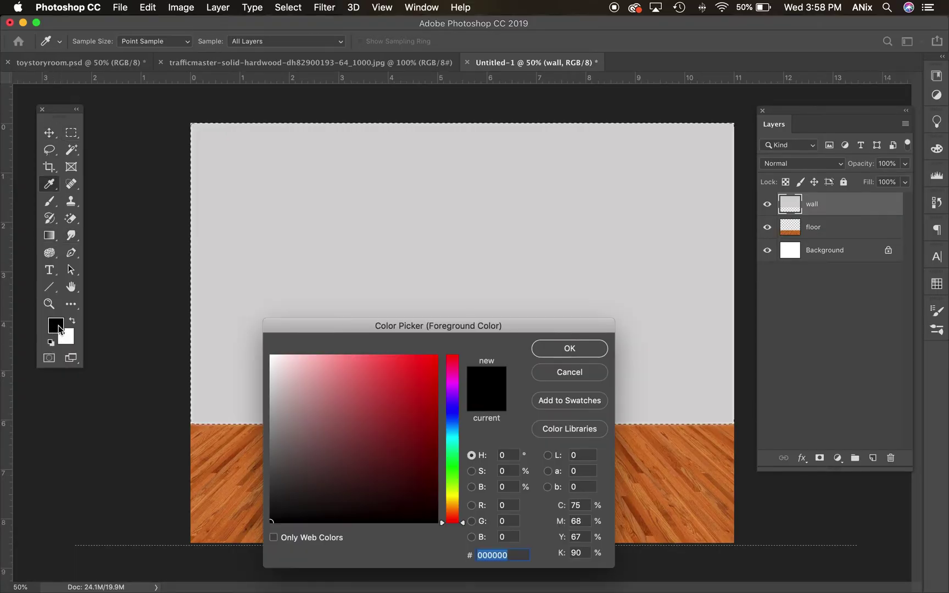
click(568, 378)
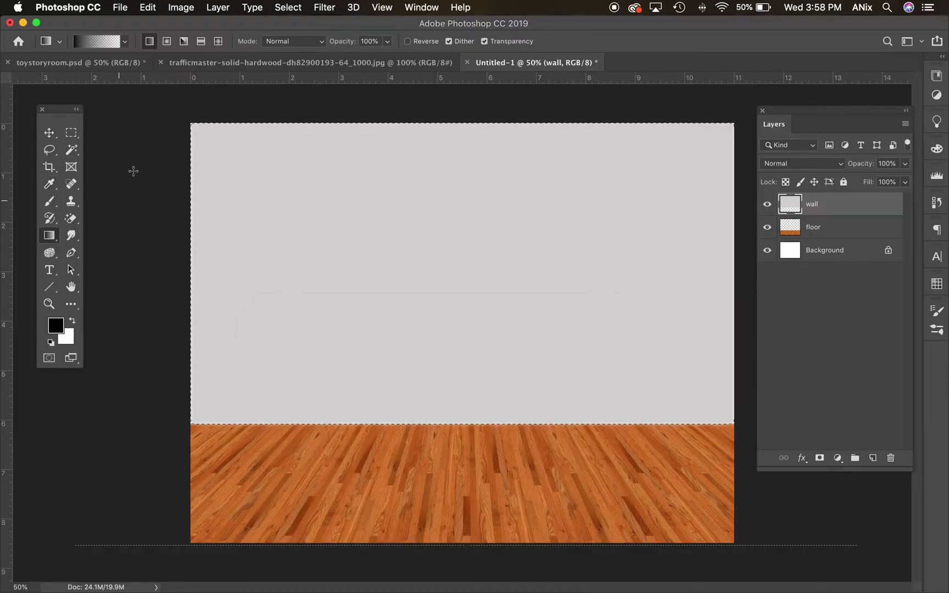
click(93, 45)
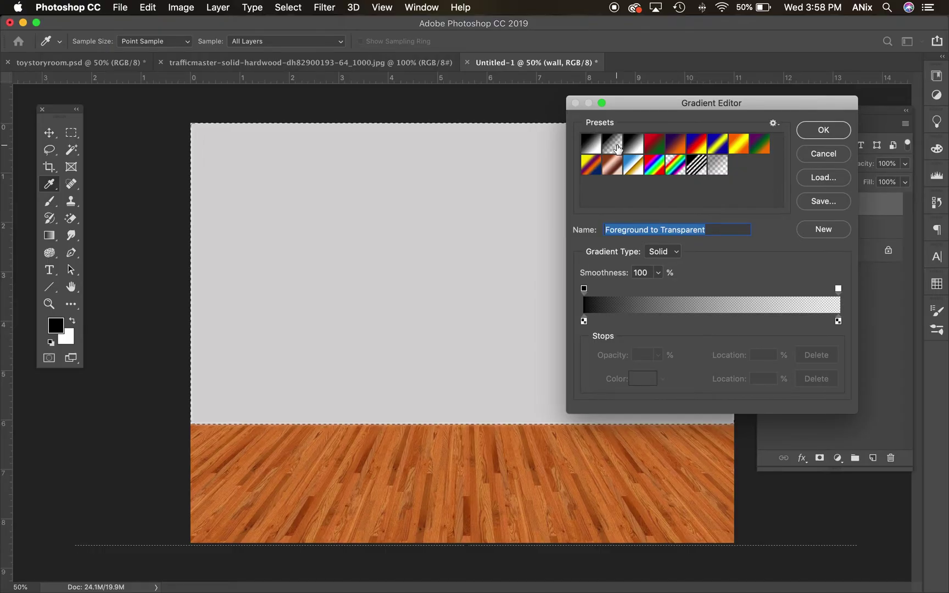
click(814, 132)
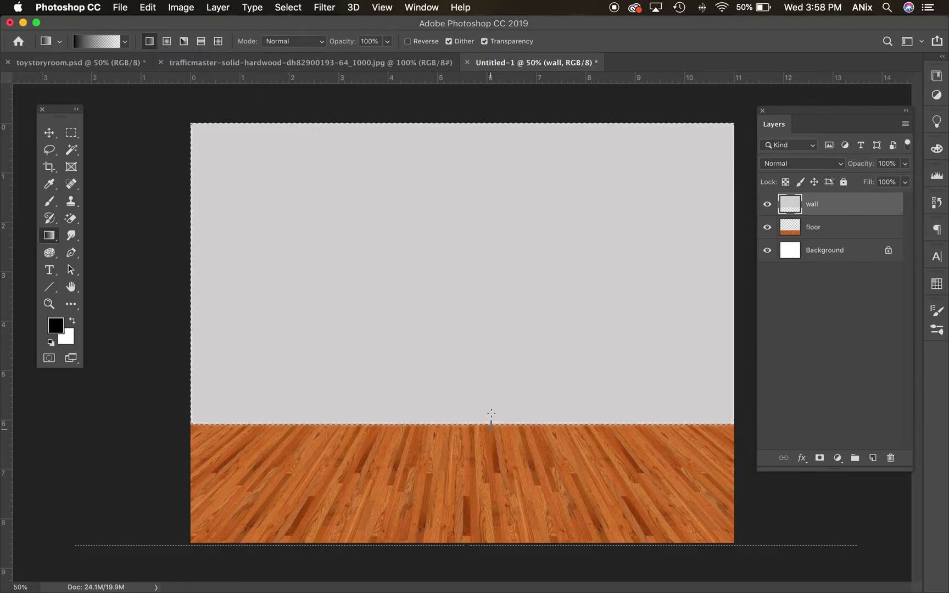
Try black-to-transparent gradients rising from the floor line directly on the wall layer, undoing each one
drag(490, 372, 490, 365)
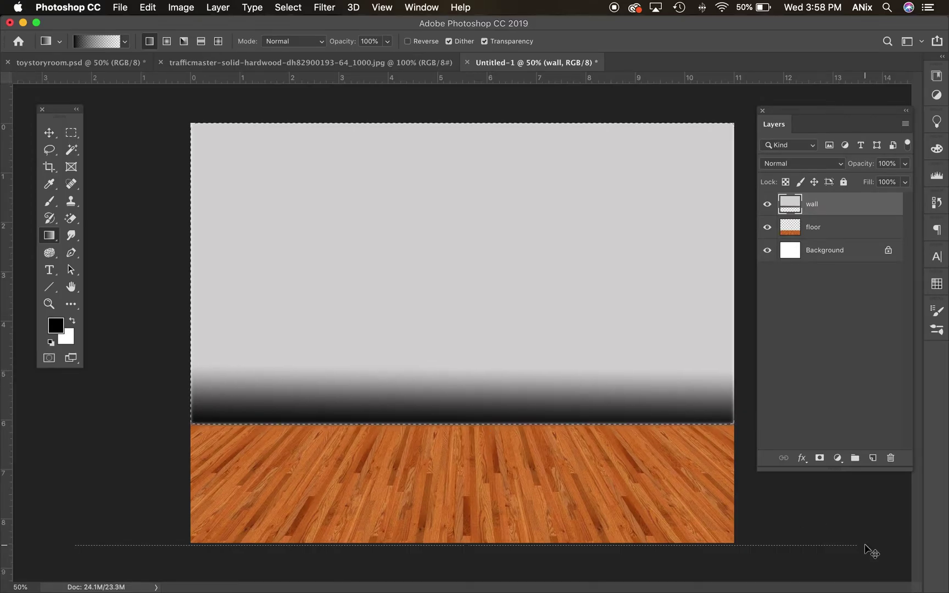
key(super+z)
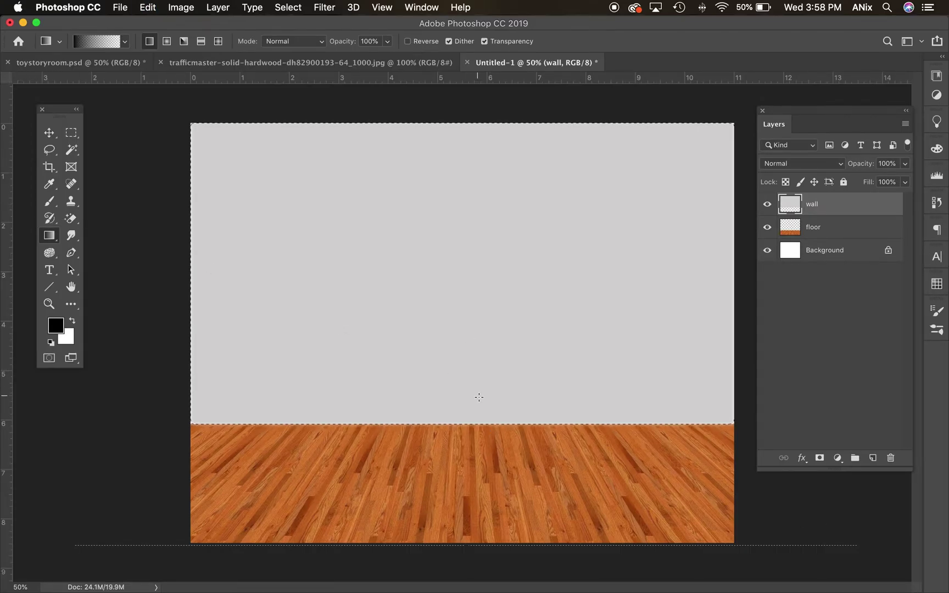
drag(475, 426, 470, 274)
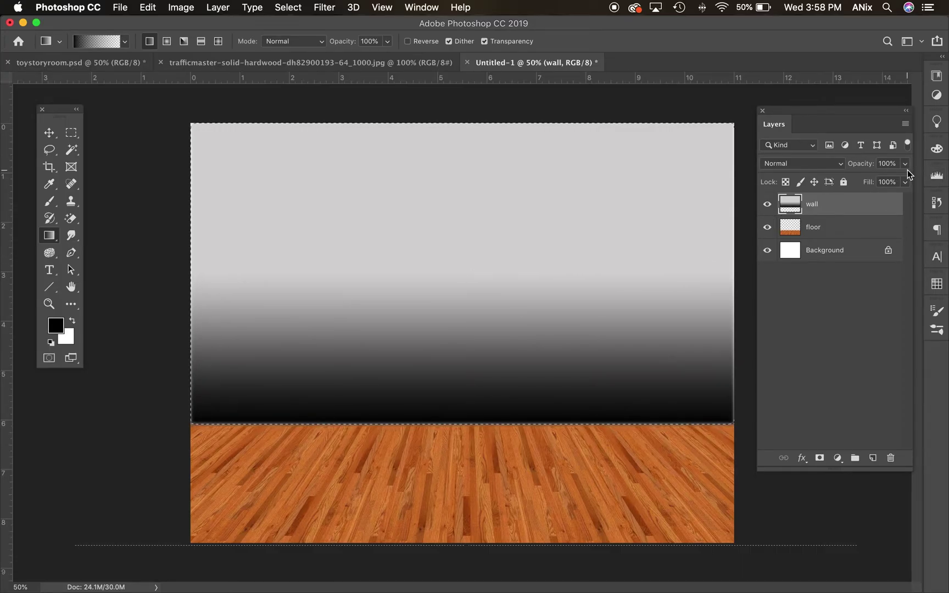
key(ctrl+z)
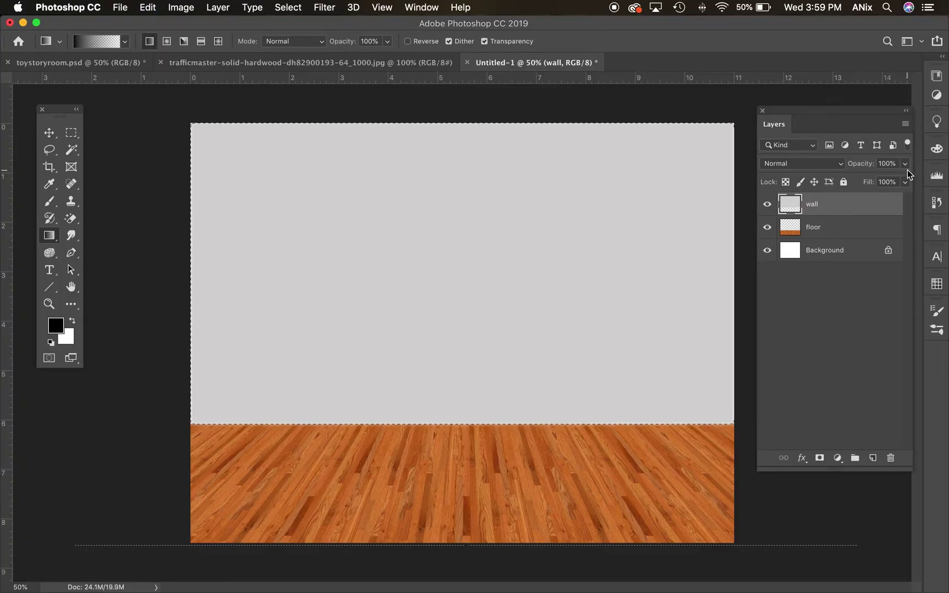
Add a new layer with a short black-to-transparent gradient rising from the wall's base, and set its opacity to 73%
click(873, 459)
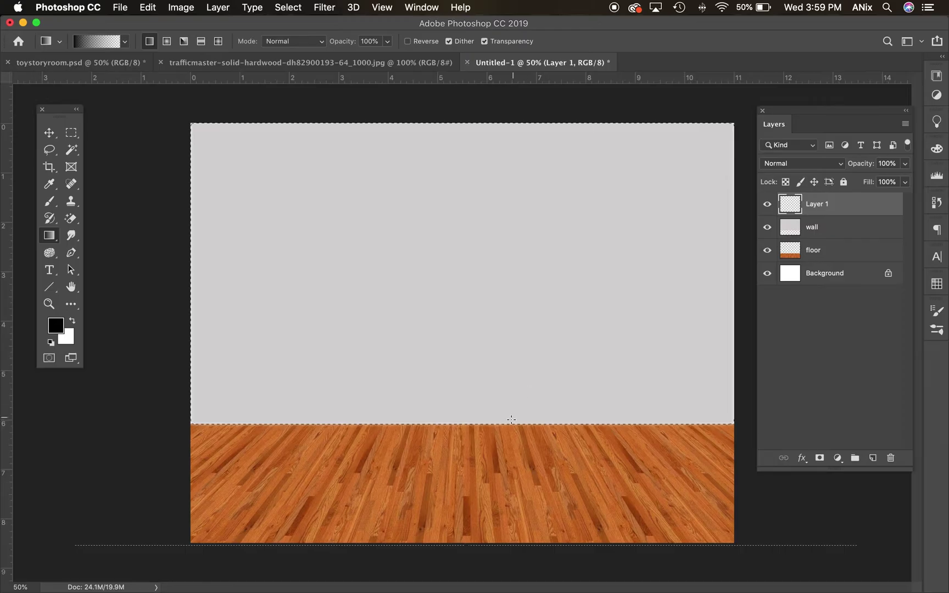
drag(488, 370, 485, 343)
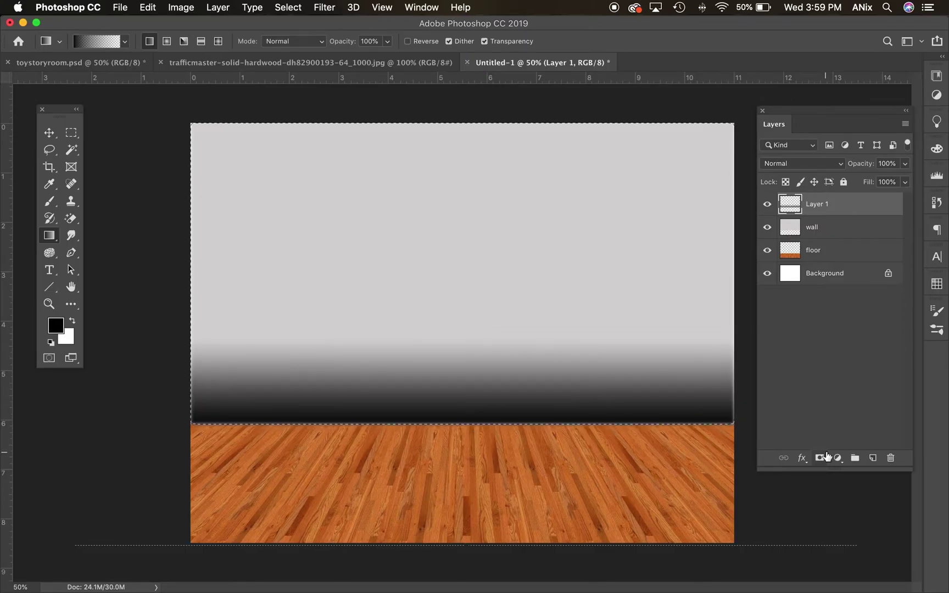
click(904, 181)
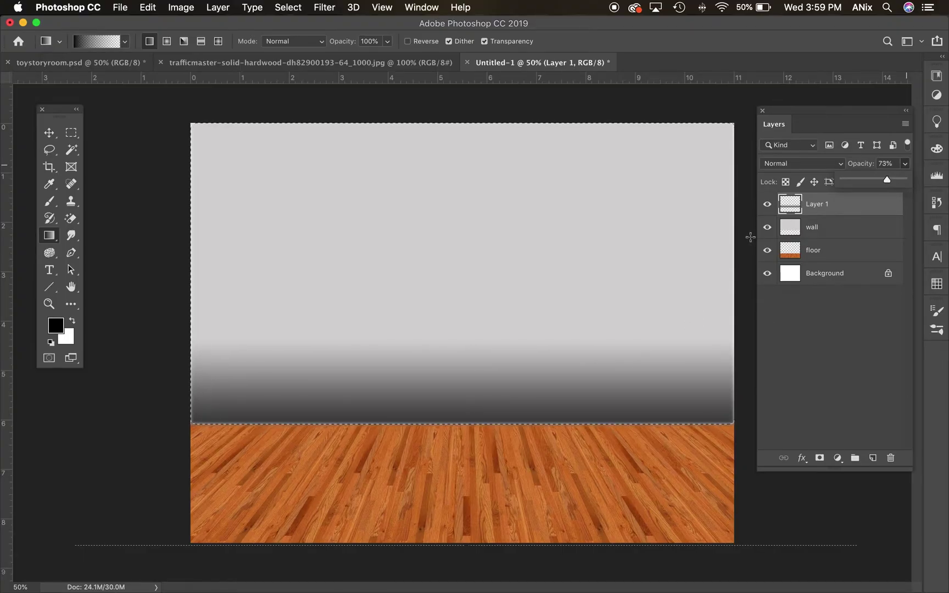
click(796, 201)
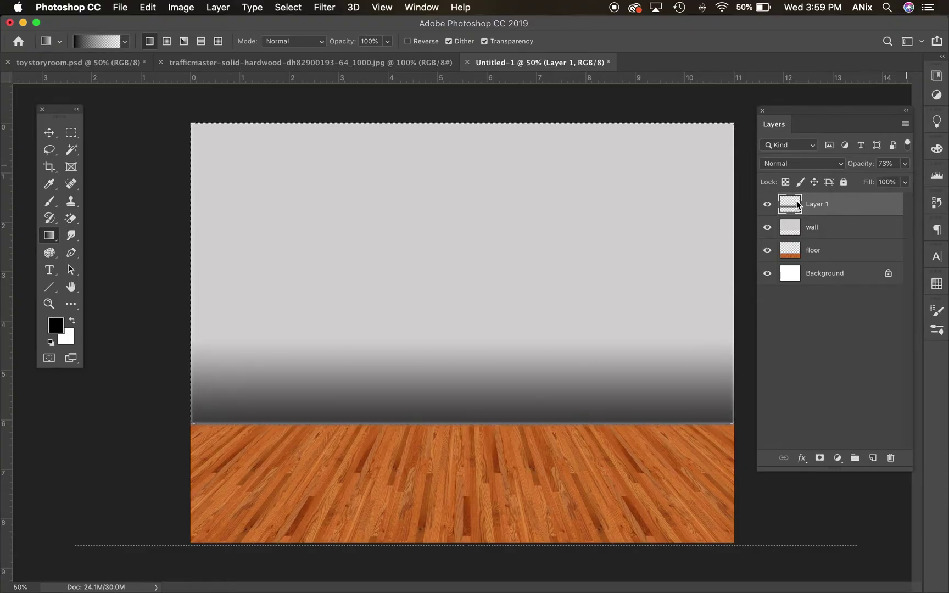
Duplicate the wall's gradient shadow layer and place the copy between the wall and floor layers
click(48, 132)
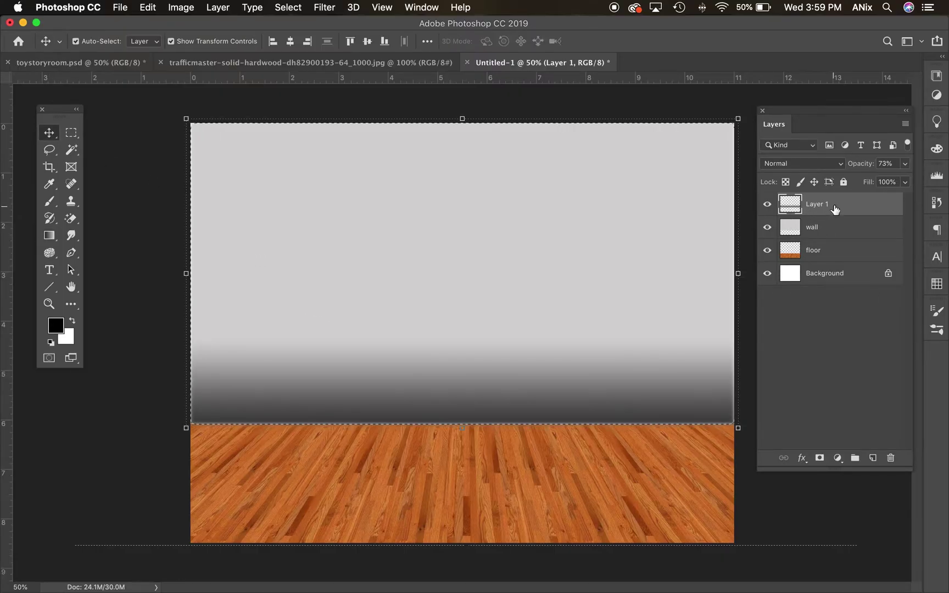
key(super+e)
key(super+j)
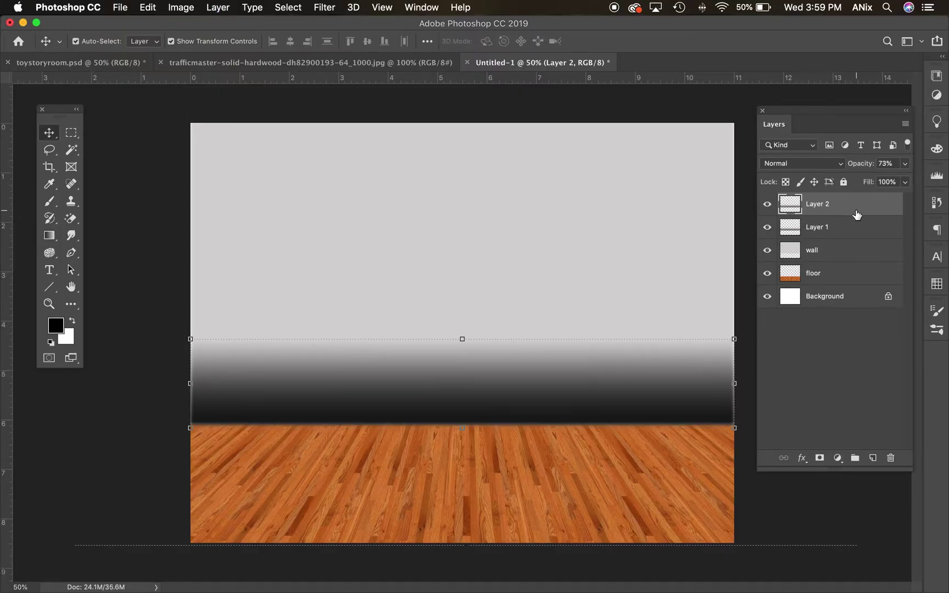
drag(832, 205, 824, 260)
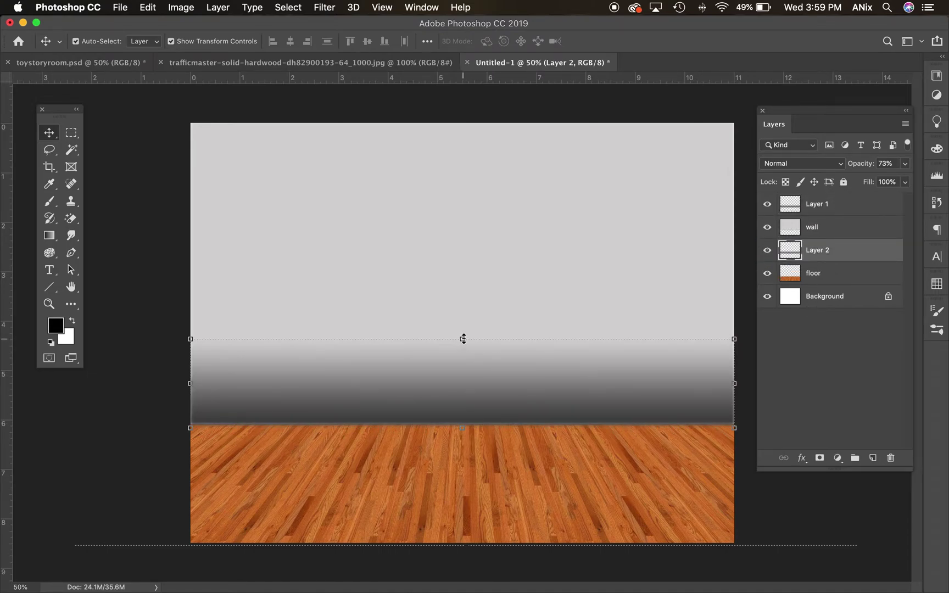
Flip the copied shadow down over the floor at -100.93% height and nudge it up under the wall to Y 2051.50 px
drag(463, 339, 466, 518)
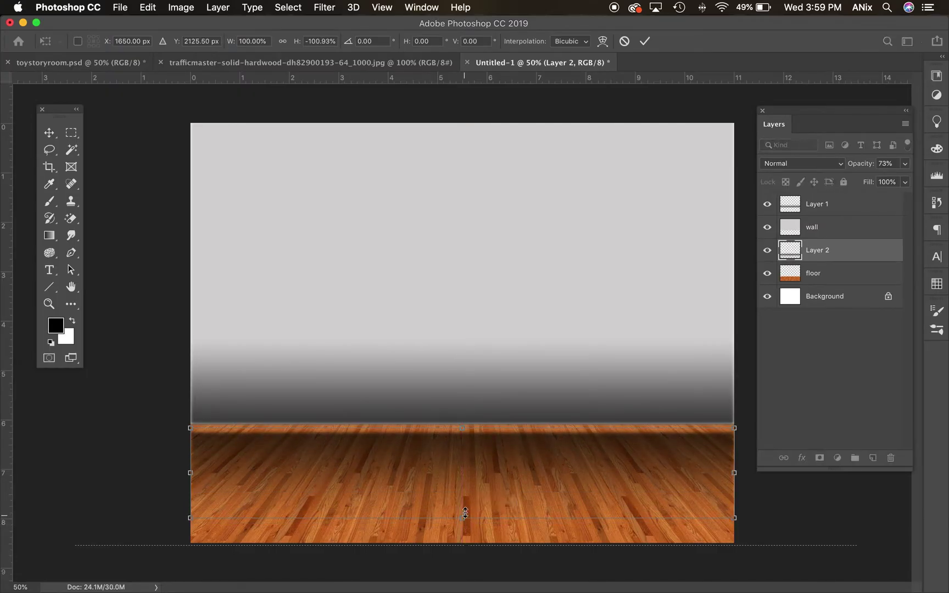
key(Up)
key(Up)
key(Up)
key(Up)
key(Up)
key(Up)
key(Up)
key(Up)
key(Up)
key(Up)
key(Up)
key(Up)
key(Up)
key(Up)
key(Up)
key(Up)
key(Up)
key(Up)
key(Up)
key(Up)
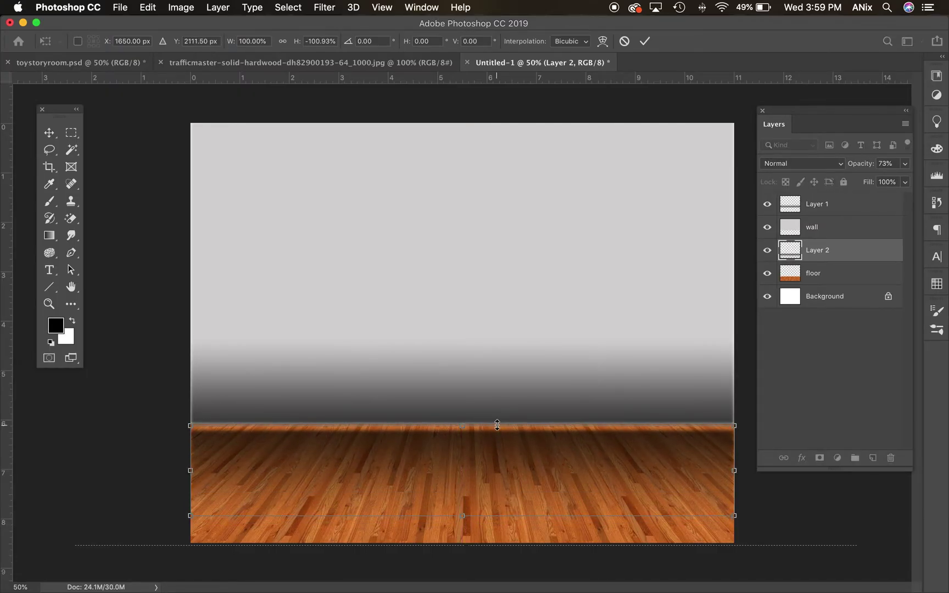
key(Up)
key(Up)
key(Up)
key(Up)
key(Up)
key(Up)
key(Up)
key(Up)
key(Up)
key(Up)
key(Up)
key(Up)
key(Up)
key(Up)
key(Up)
key(Up)
key(Up)
key(Up)
key(Up)
key(Up)
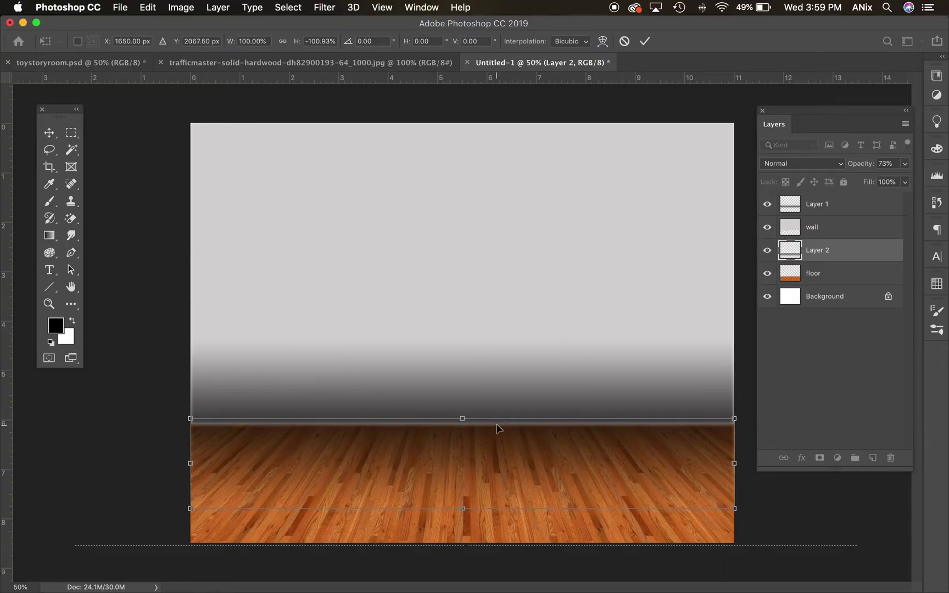
key(Up)
key(Up)
key(Up)
key(Up)
key(Up)
key(Up)
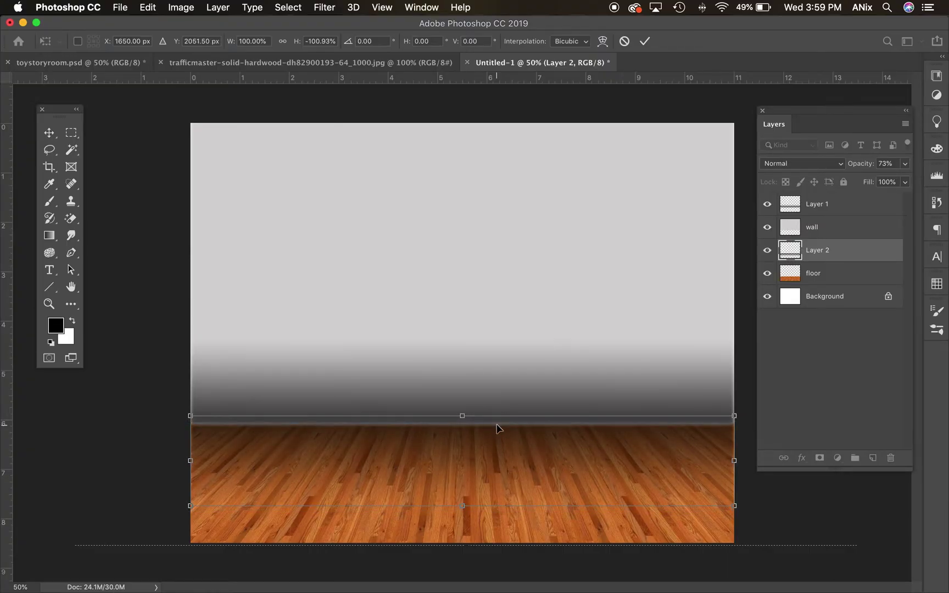
Nudge the wall's gradient shadow on Layer 1 slightly down and to the left, and deselect the layer
click(894, 231)
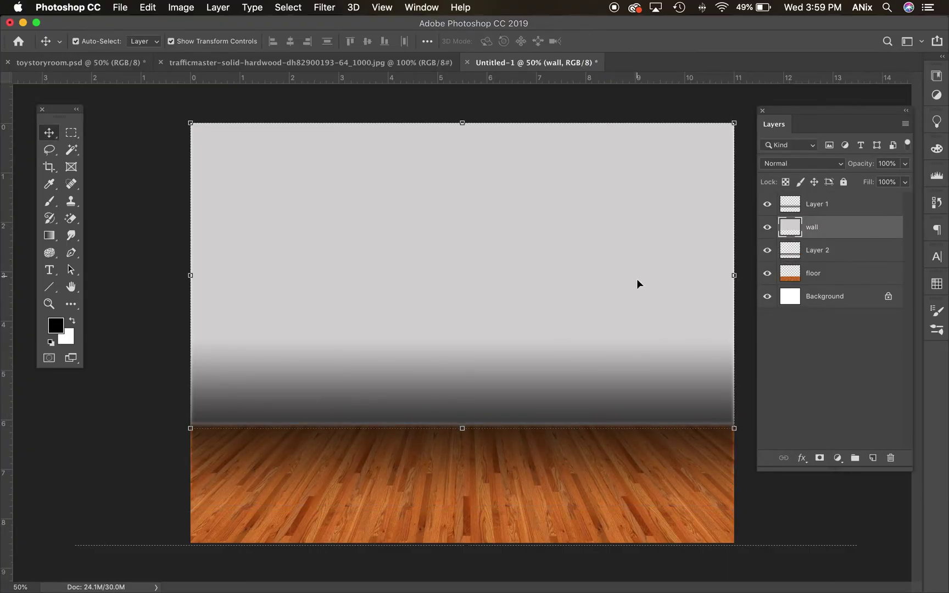
click(855, 207)
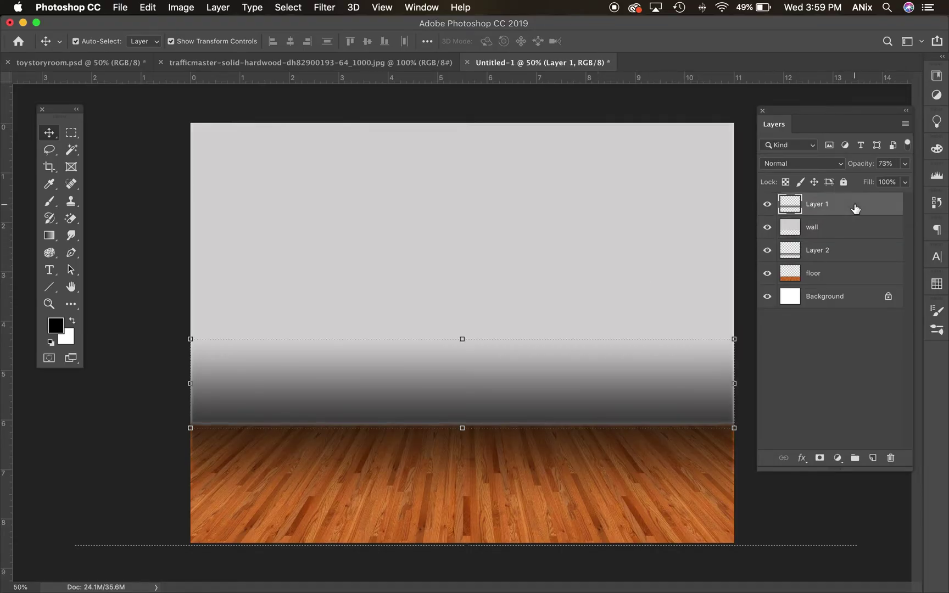
key(Down)
key(Down)
key(Down)
key(Down)
key(Down)
key(Left)
key(Left)
key(Left)
key(Left)
key(Left)
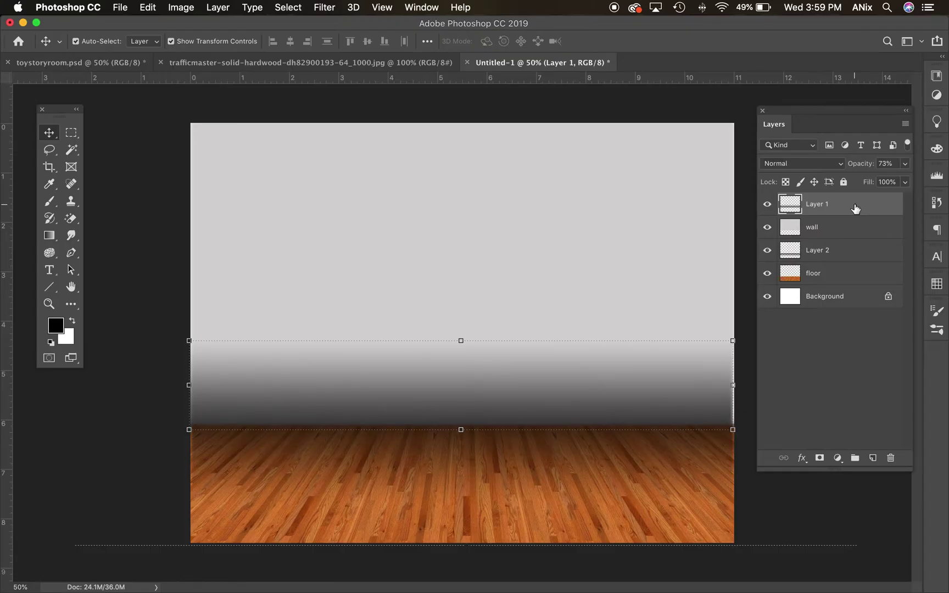
click(244, 293)
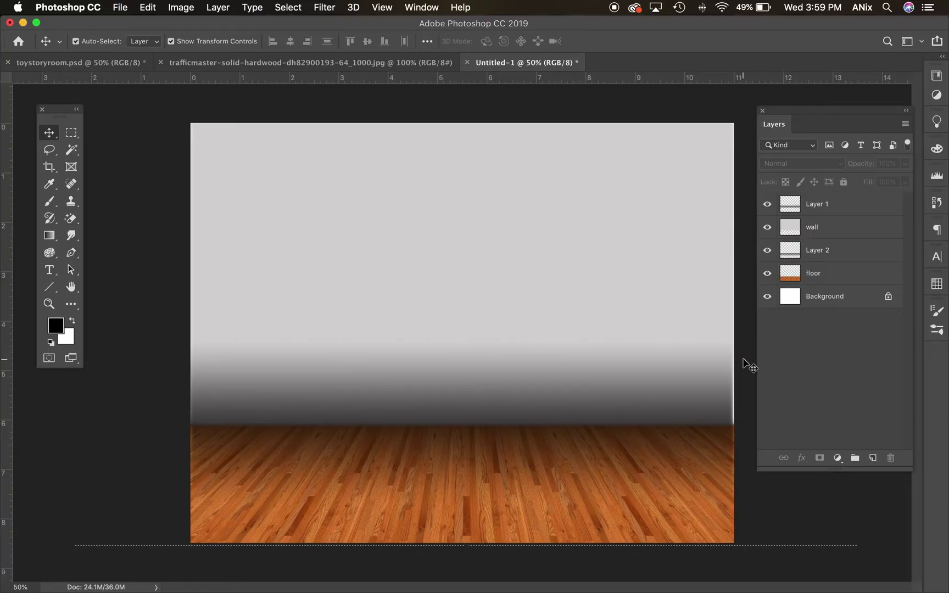
Create a new layer group named "background" above the room layers
click(855, 458)
double_click(820, 201)
text(background)
key(Return)
Move Layer 1, wall, Layer 2 and floor into the background group and collapse the group
click(860, 223)
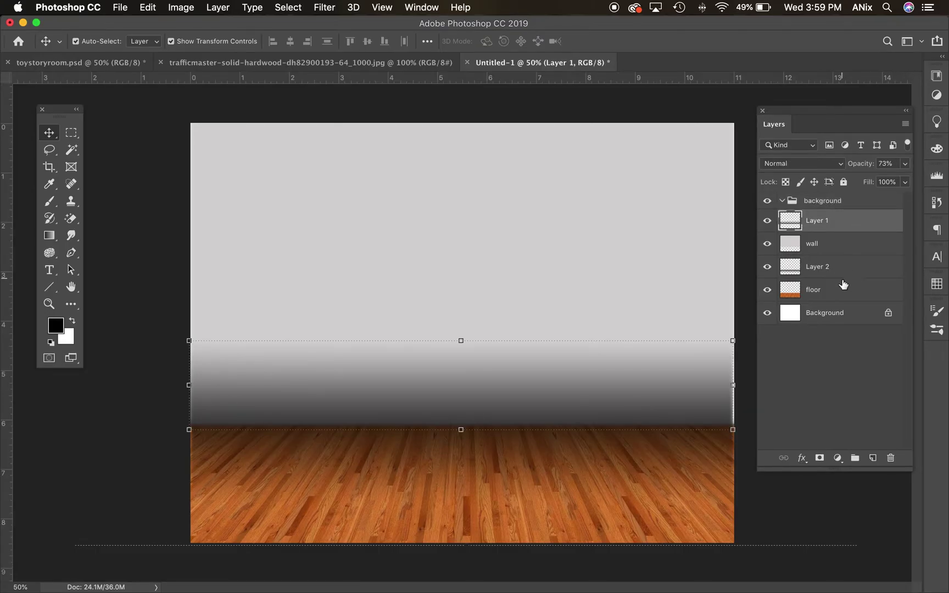
shift+click(857, 291)
drag(845, 225, 840, 203)
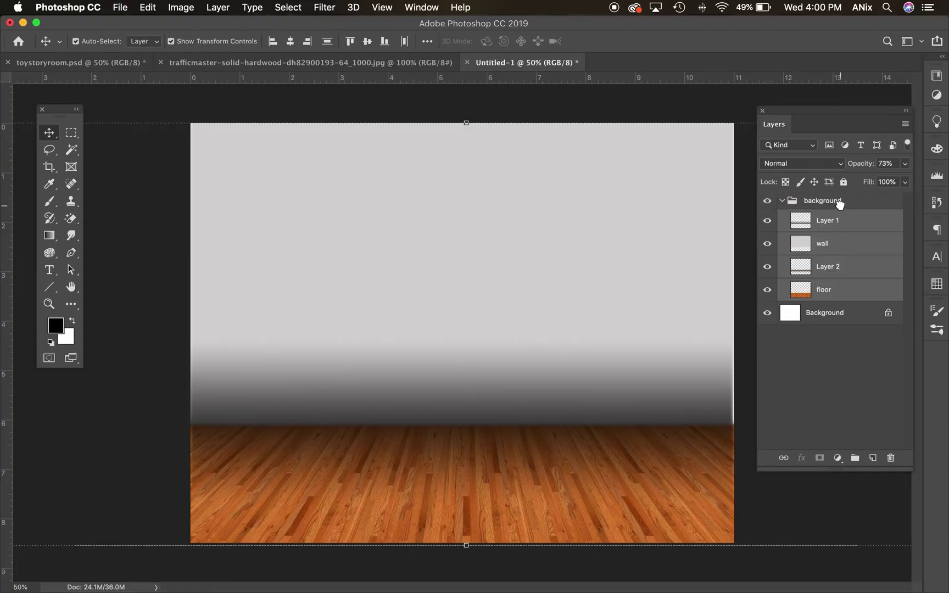
click(782, 201)
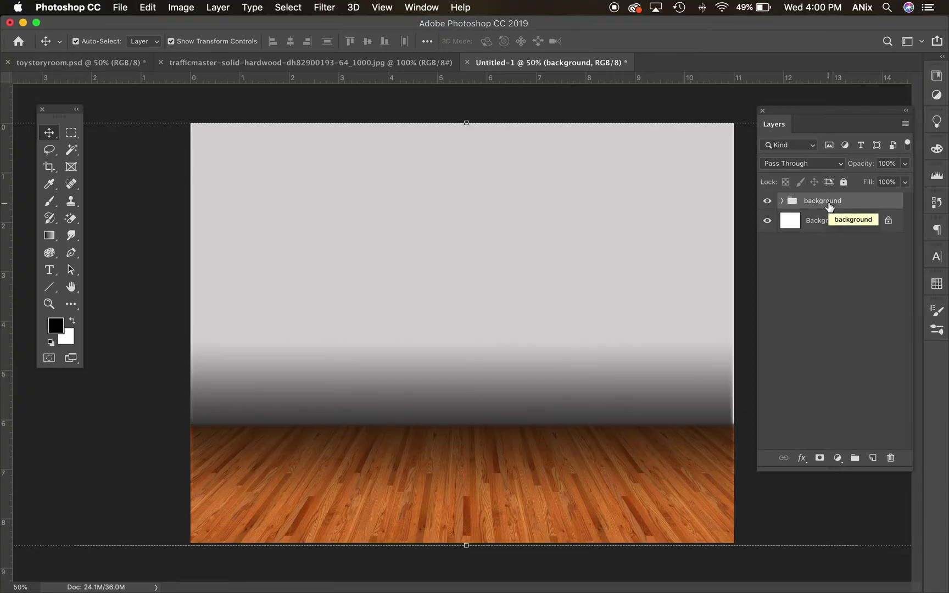
Close the hardwood texture image and examine the Wall group's layers in toystoryroom.psd
click(161, 62)
click(83, 63)
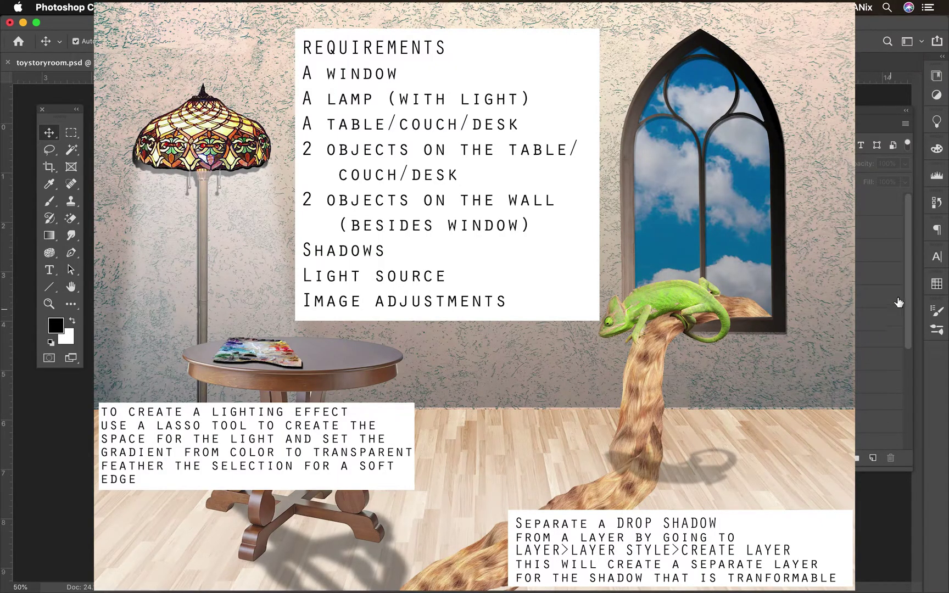
drag(907, 265, 900, 396)
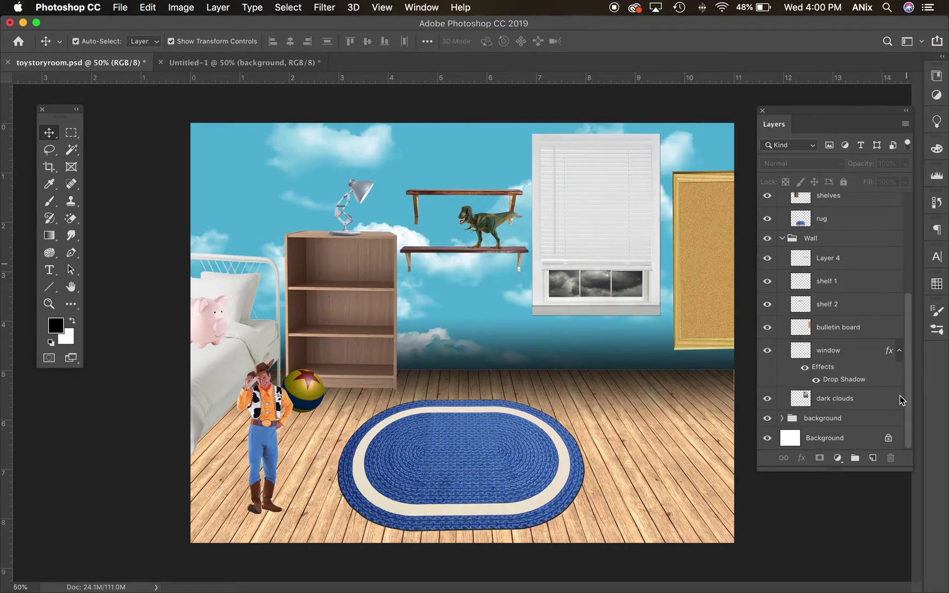
click(782, 418)
mouse_move(907, 309)
mouse_down()
mouse_move(912, 383)
mouse_move(907, 319)
mouse_up()
click(783, 303)
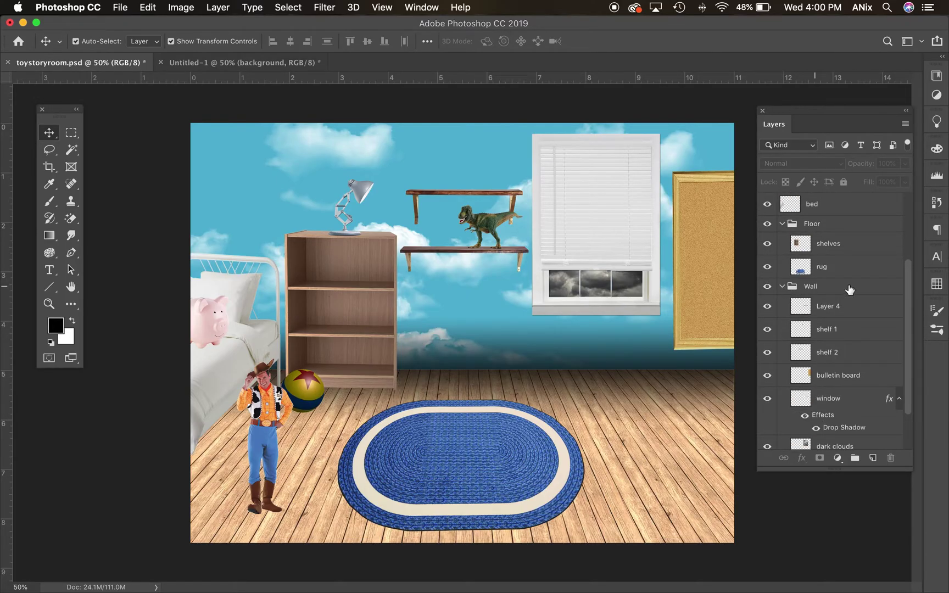
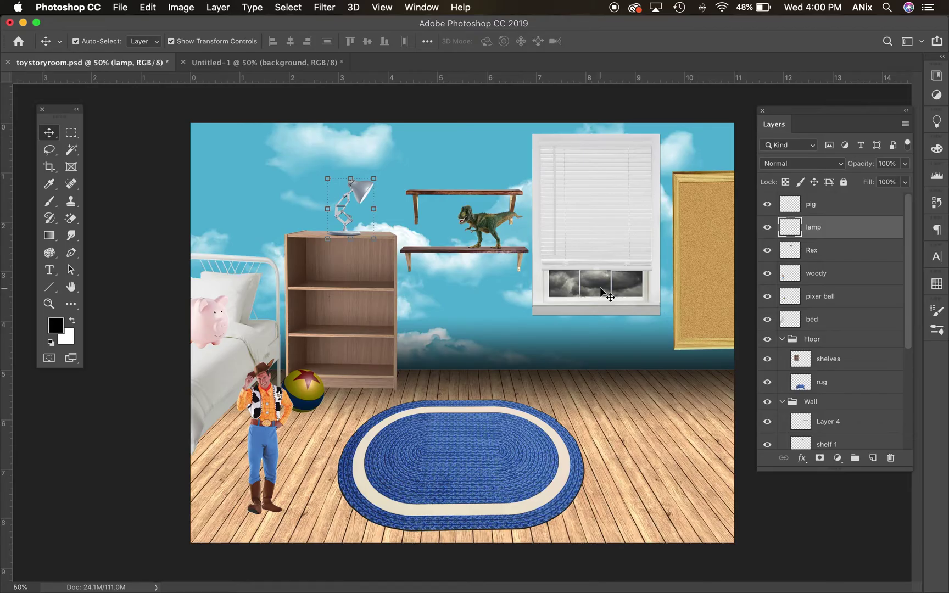
Add a new layer directly above the lamp layer and name it "light source"
key(super+equal)
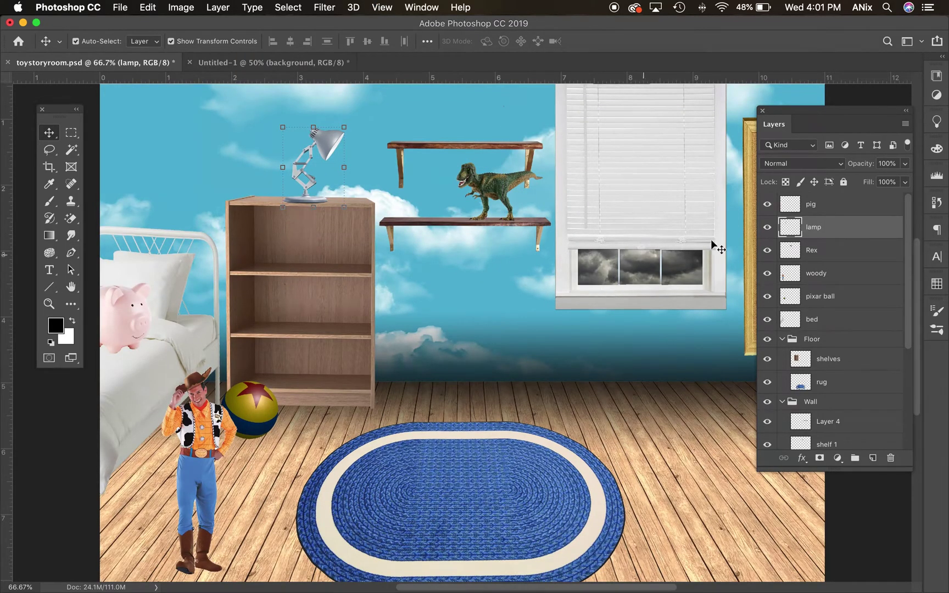
click(874, 459)
double_click(819, 228)
text(light source)
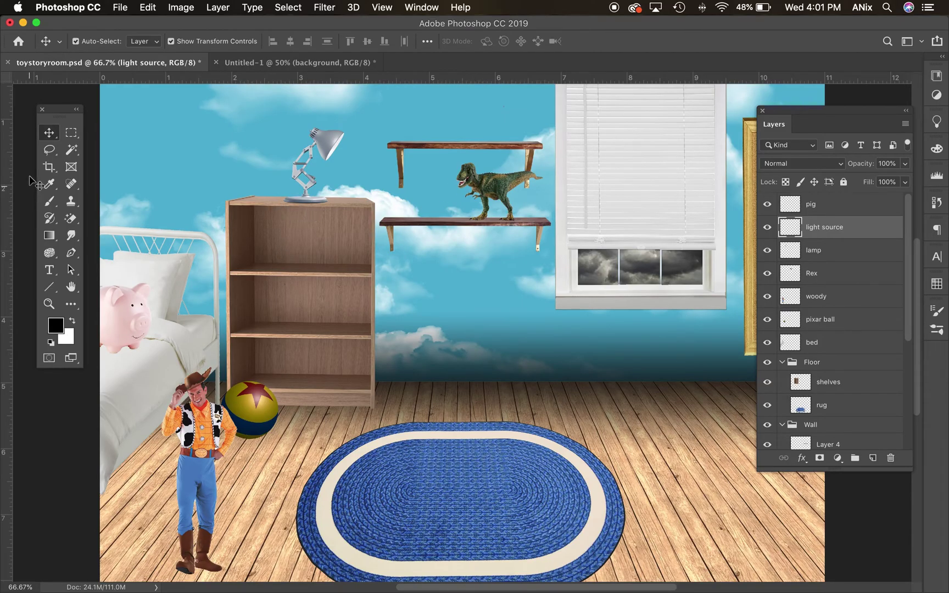
Outline a light cone with the Polygonal Lasso, widening from the lamp shade's opening to beyond the canvas's right and bottom edges
click(49, 149)
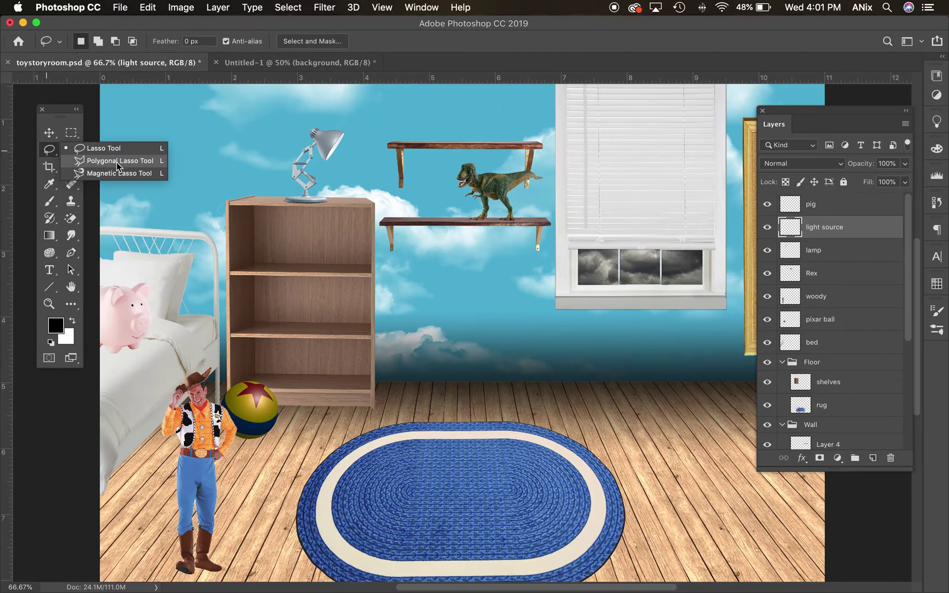
click(116, 161)
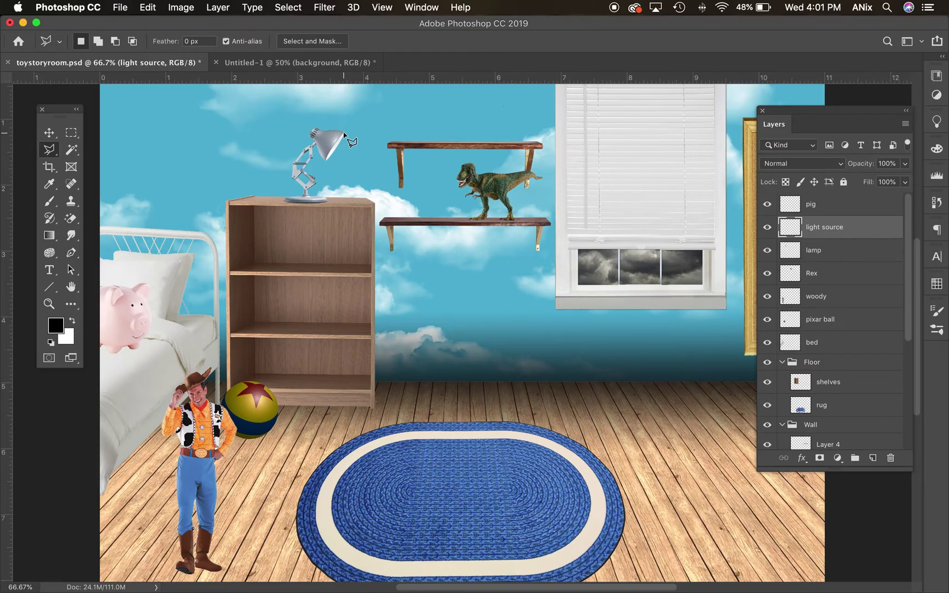
key(super+minus)
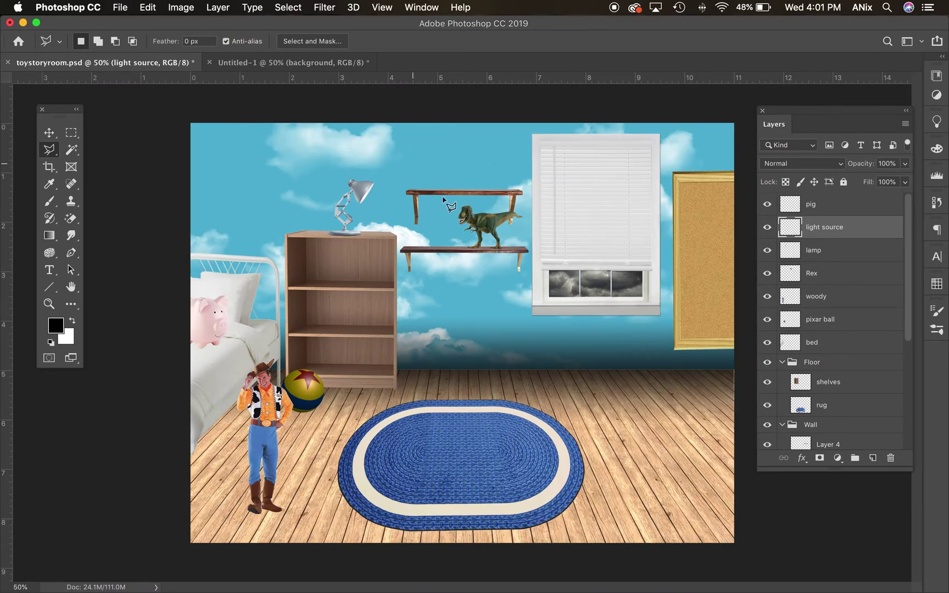
click(374, 184)
click(740, 324)
click(743, 553)
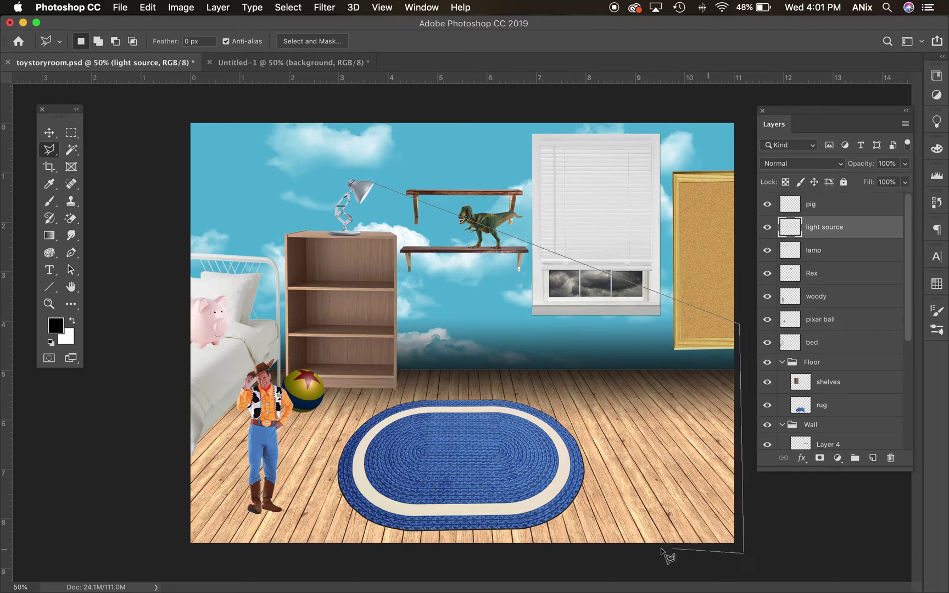
click(544, 555)
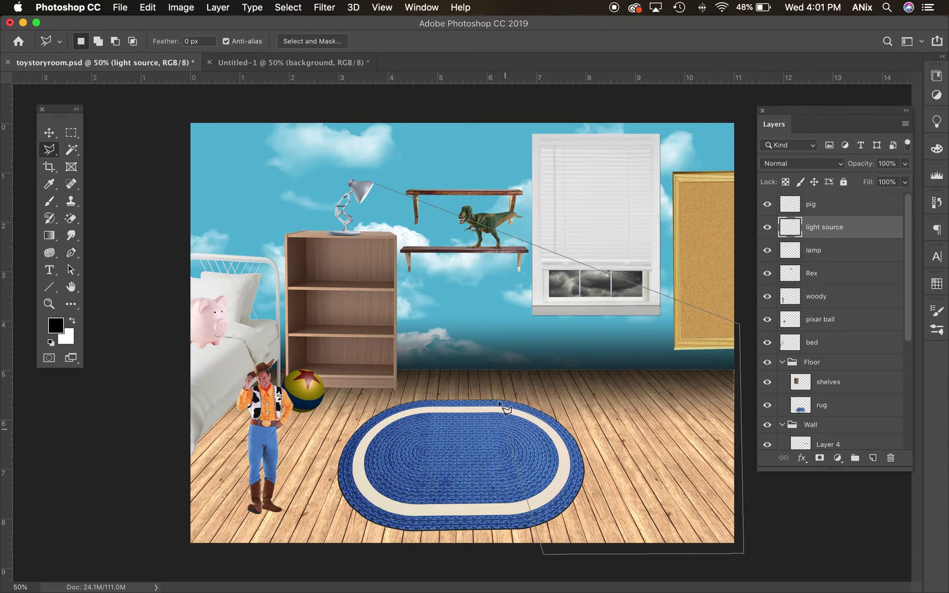
click(360, 202)
click(373, 185)
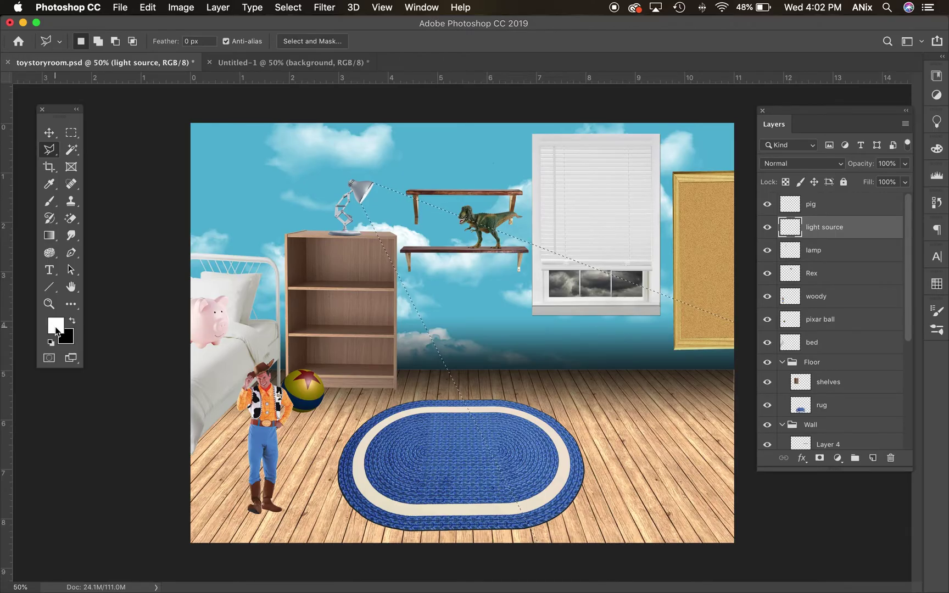
Fill the cone selection with a white Foreground to Transparent linear gradient running from the lamp shade toward the image's bottom-right corner
click(52, 236)
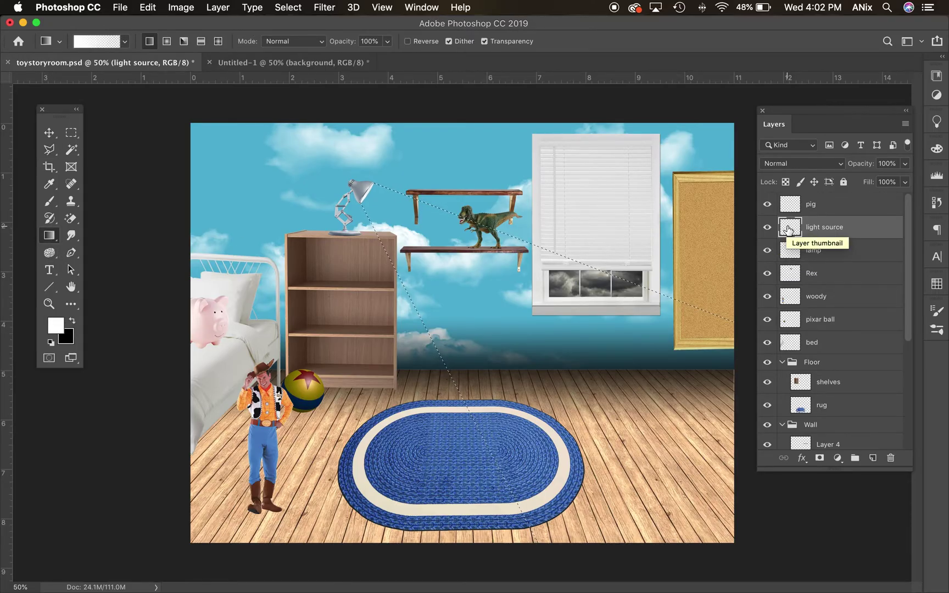
click(107, 42)
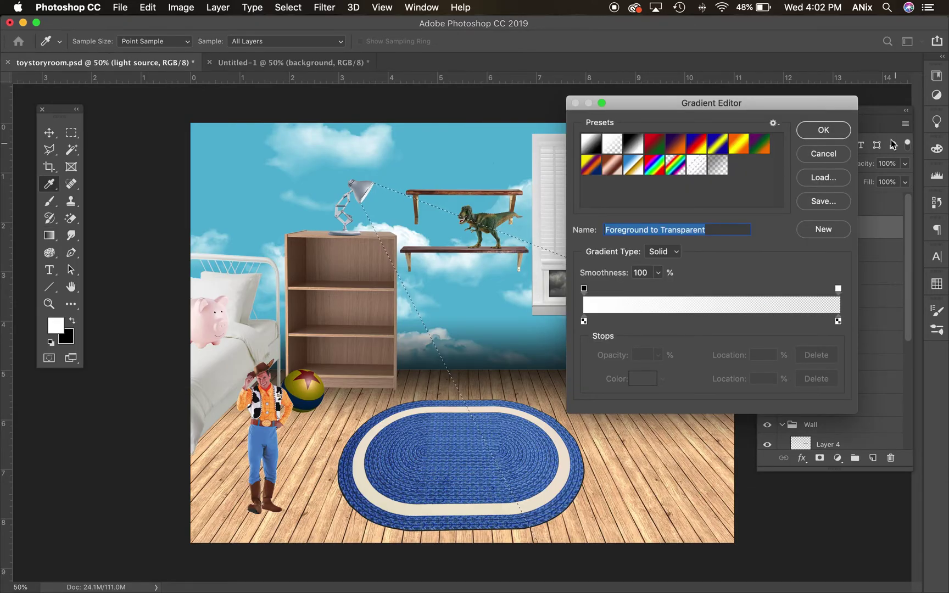
click(824, 132)
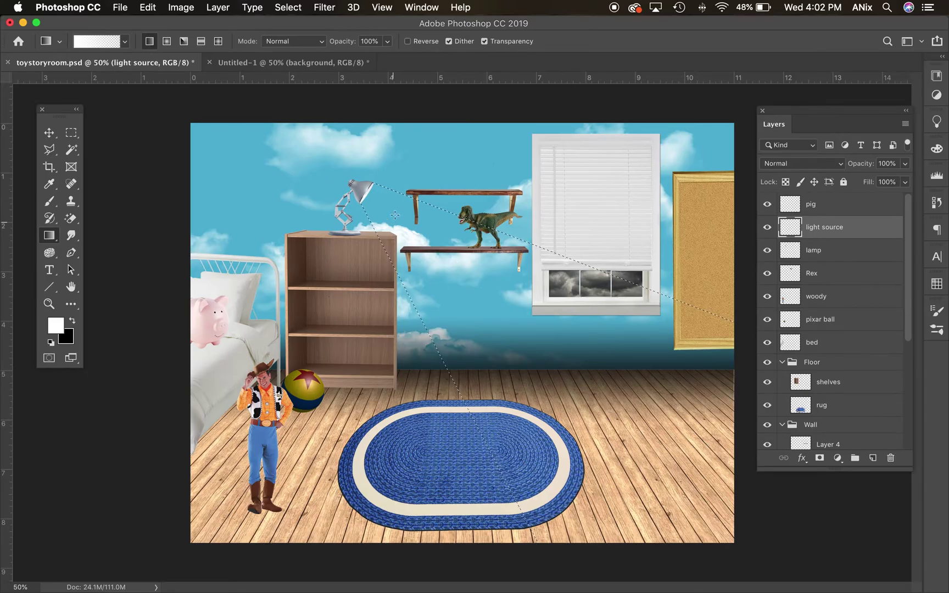
drag(366, 192, 726, 521)
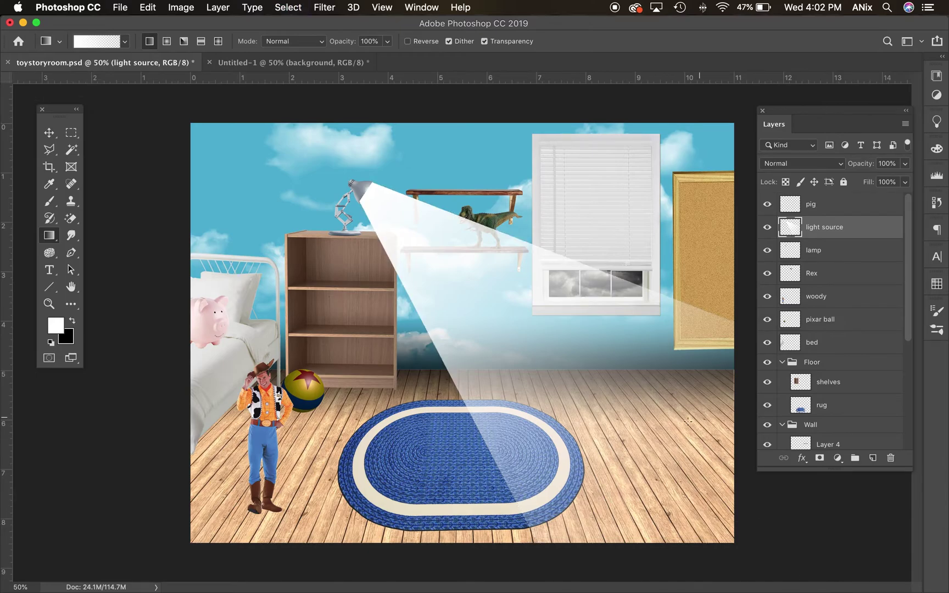
Reduce the light source layer's opacity to 70% and keep its blending mode at Normal after browsing the alternatives
click(49, 132)
click(904, 182)
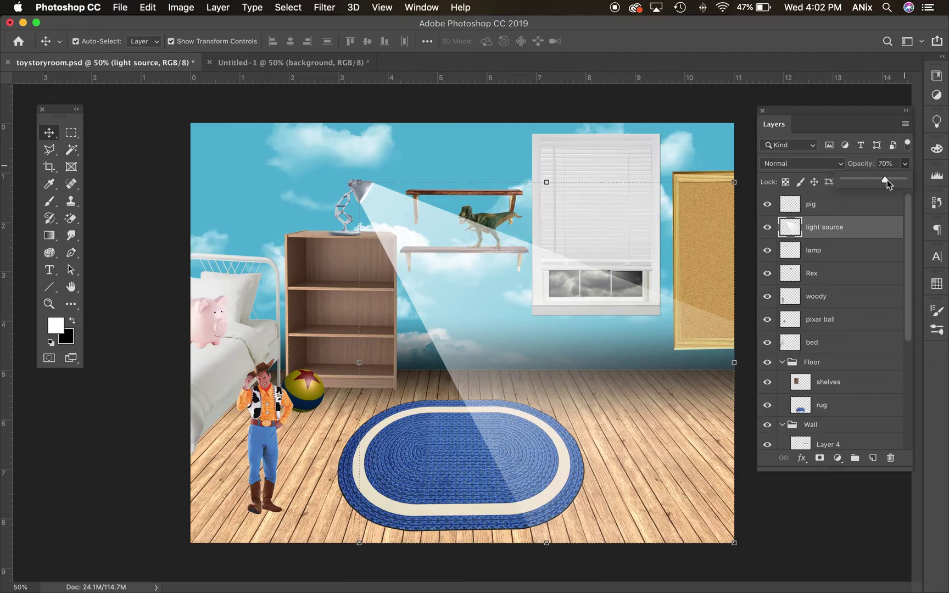
click(828, 164)
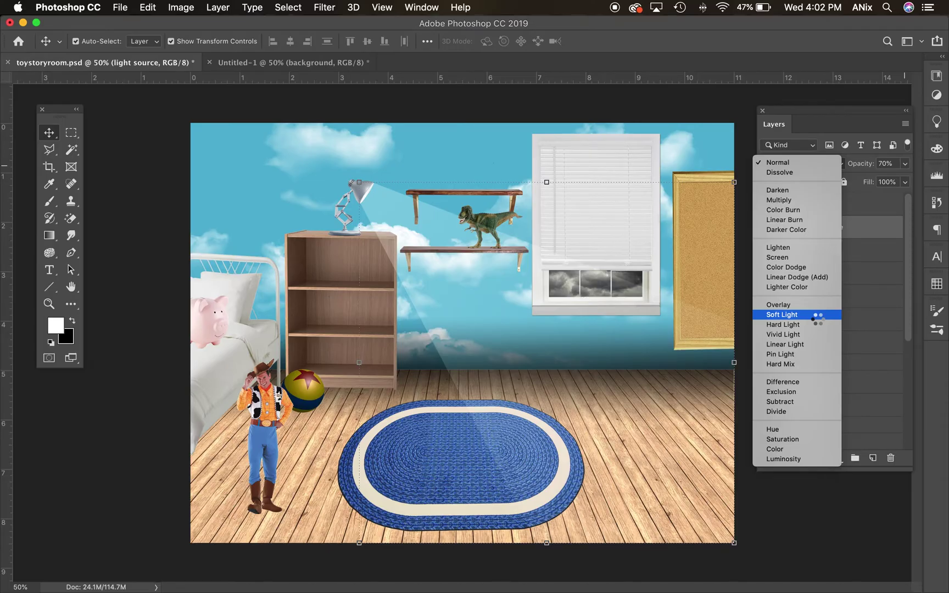
click(778, 162)
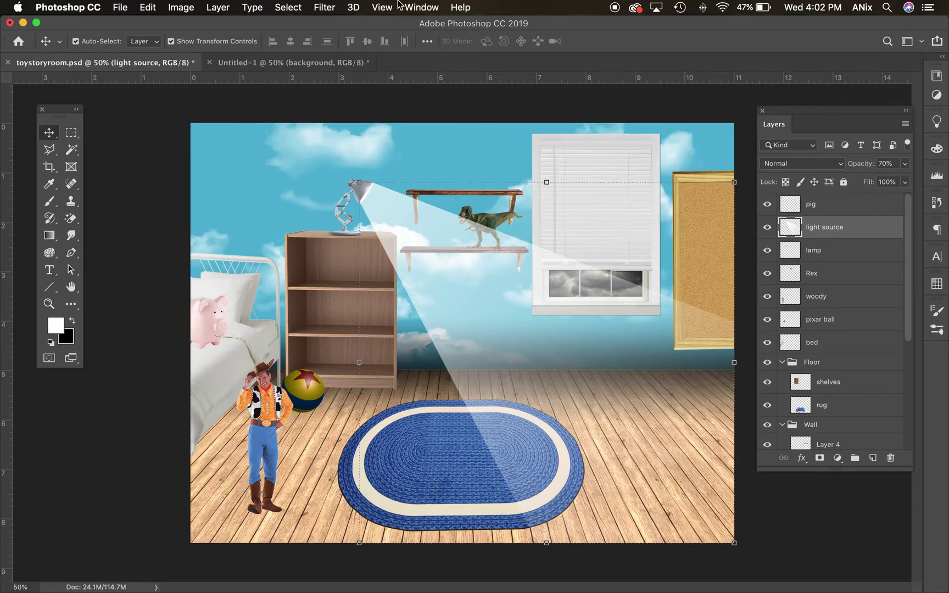
Apply a Gaussian Blur with a 9.1 pixel radius to the light source layer
click(322, 7)
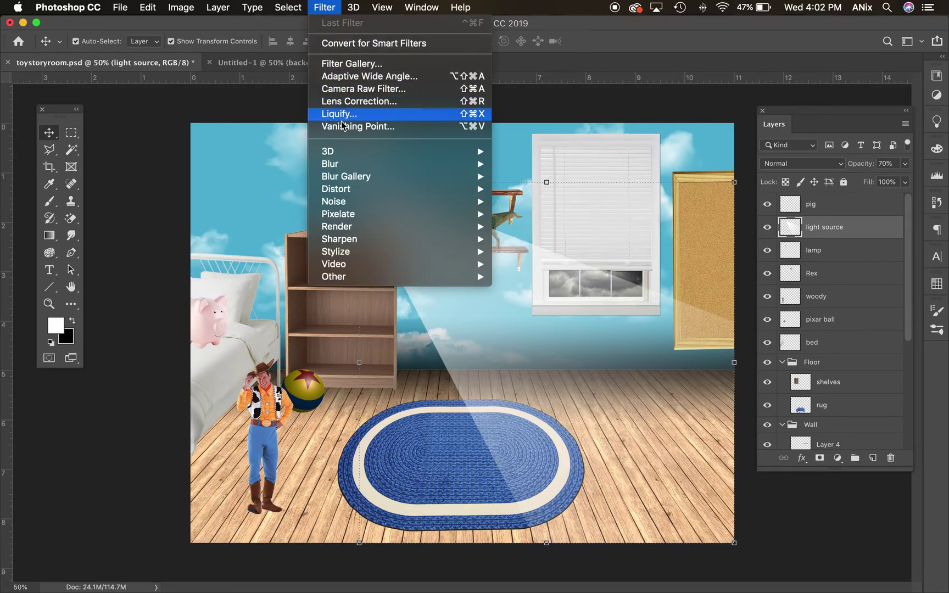
mouse_move(447, 165)
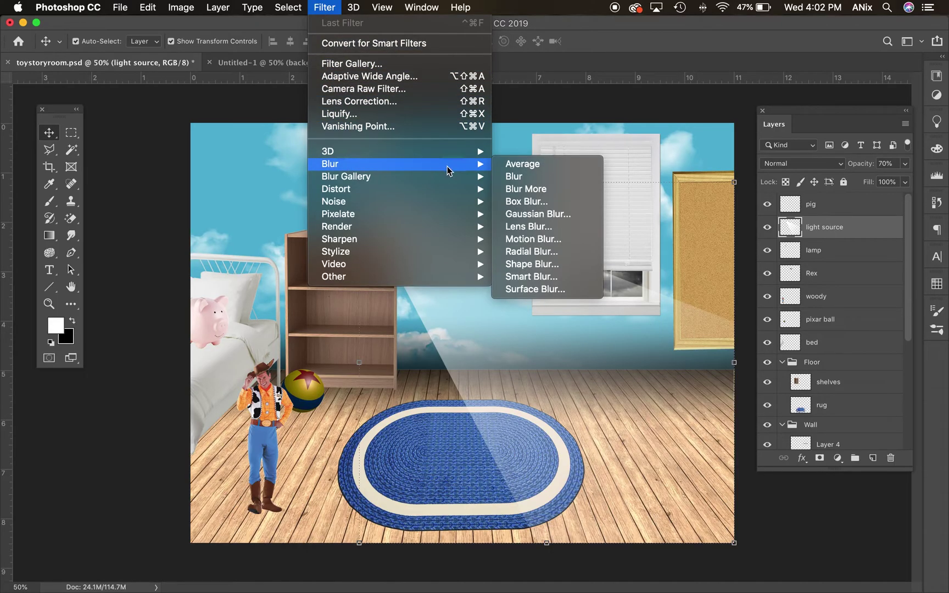
click(544, 219)
drag(437, 136, 723, 61)
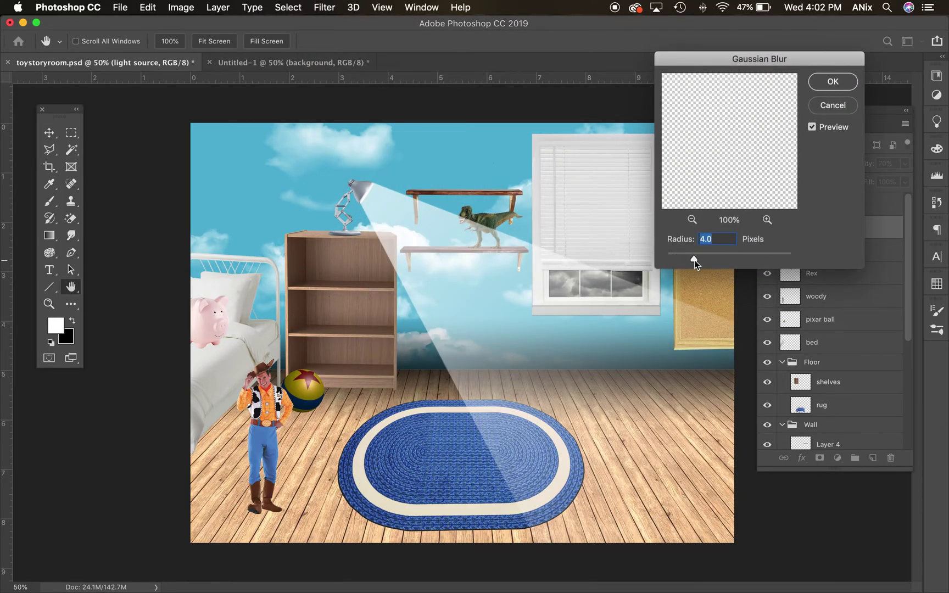
drag(694, 260, 699, 257)
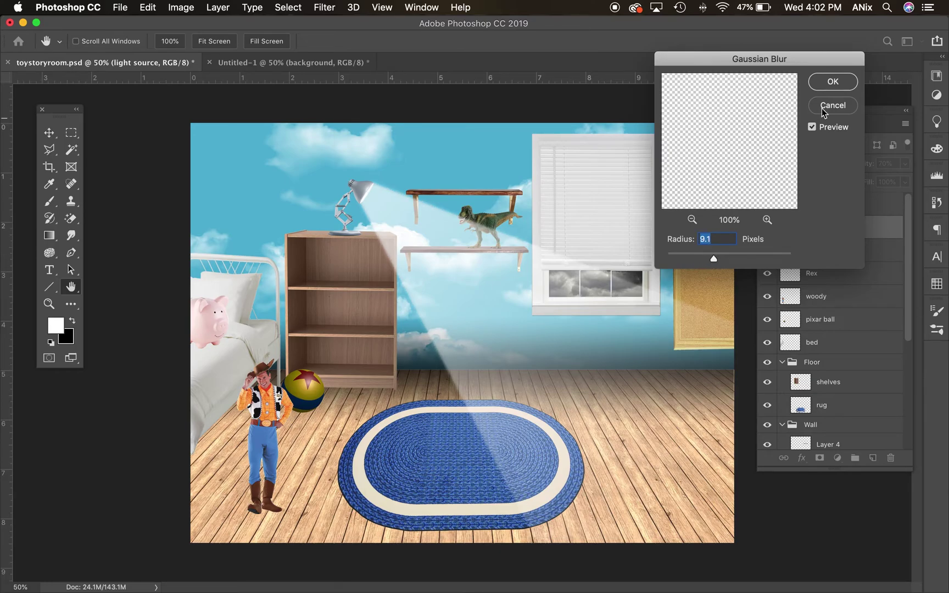
key(Return)
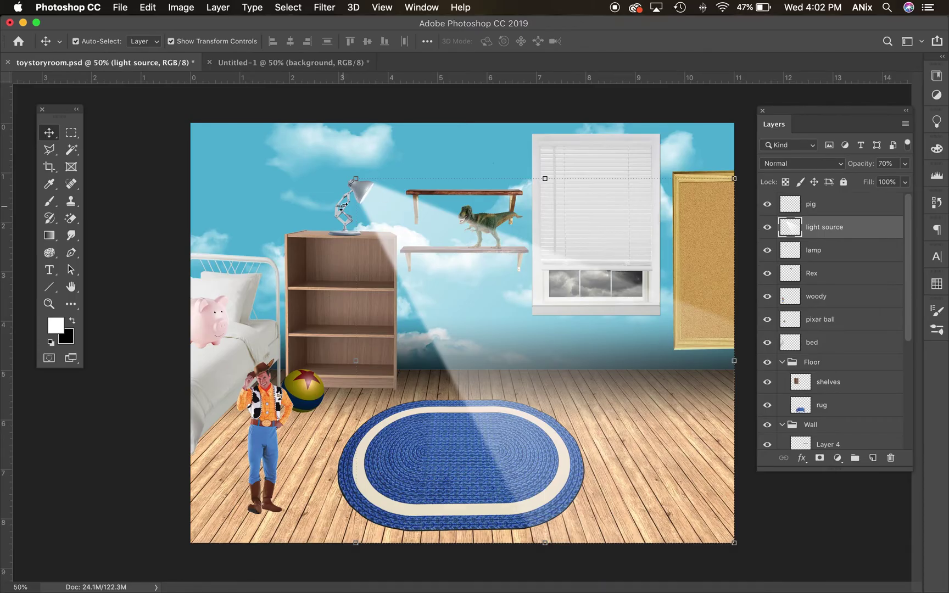
Examine the blurred light beam at 100% around the lamp, bookcase and wall shelves, and in the whole scene
key(super)
key(super+plus)
key(super+plus)
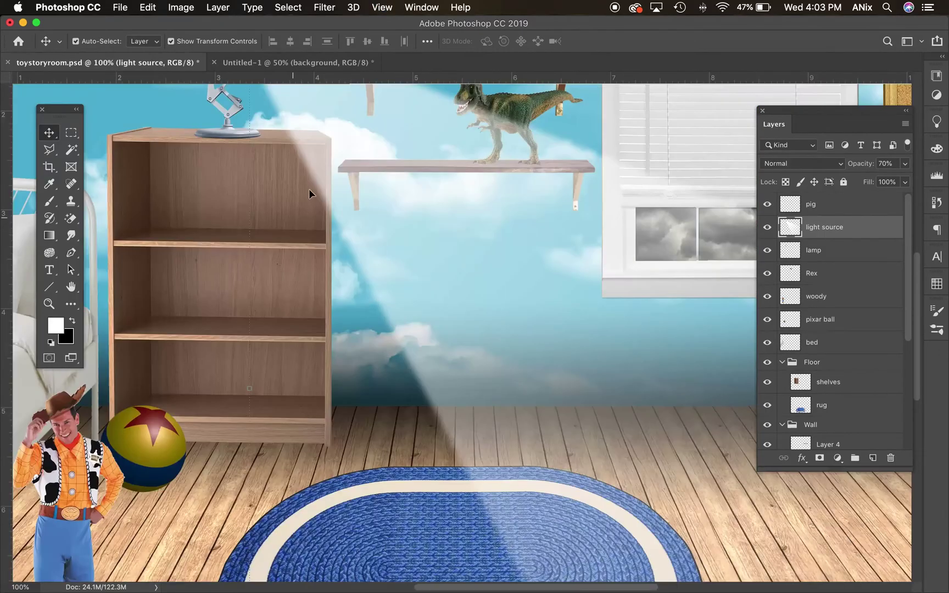
drag(403, 221, 410, 359)
key(super+r)
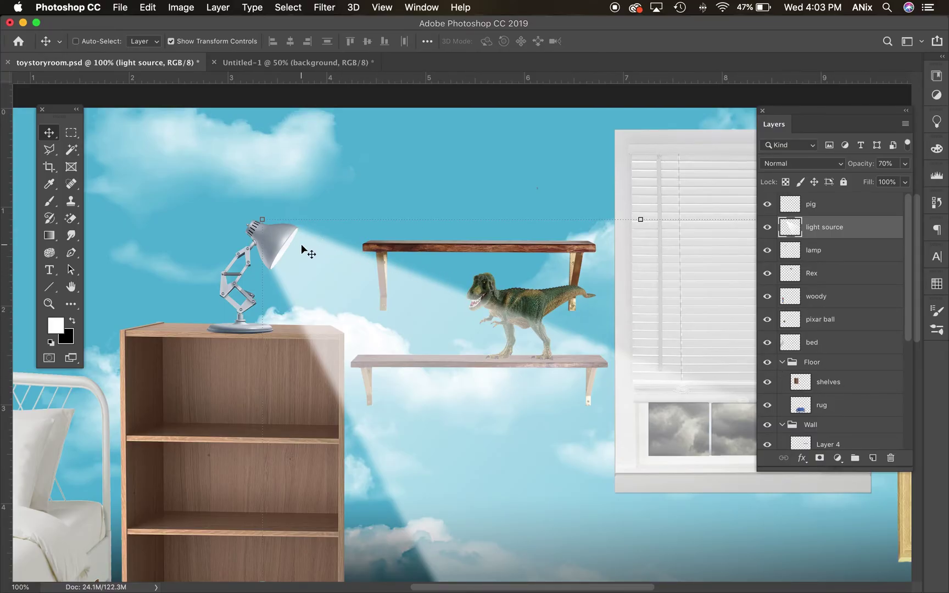
key(super+minus)
key(super+minus)
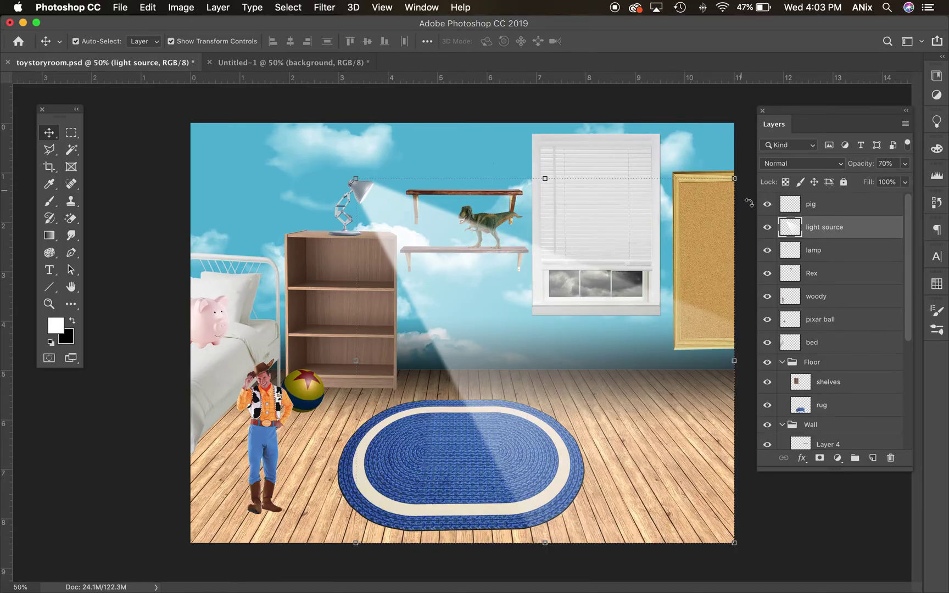
Outline the light inside the bookcase's top compartment with the Polygonal Lasso, delete it from the light source layer and deselect
key(super+plus)
key(super+plus)
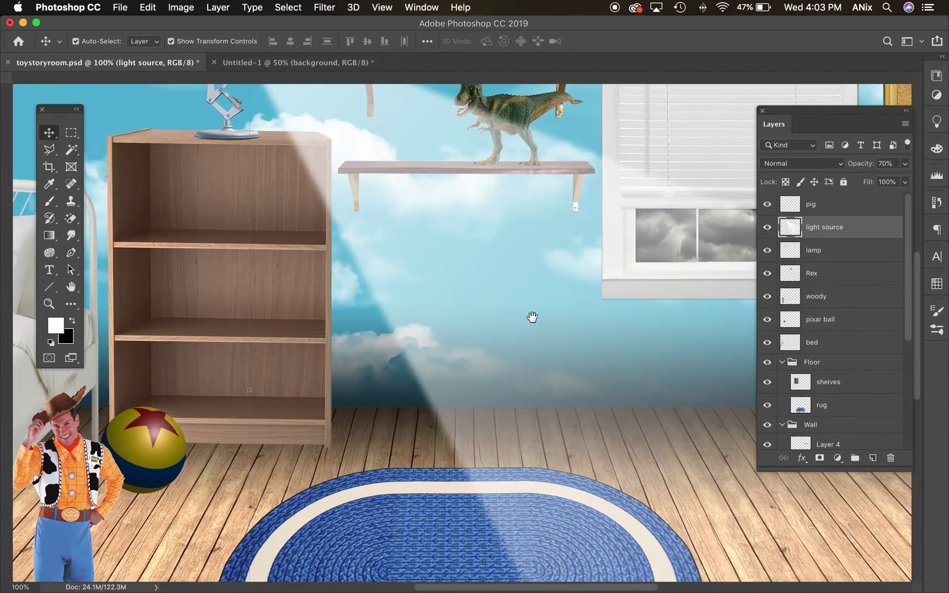
scroll(530, 321, up, 5)
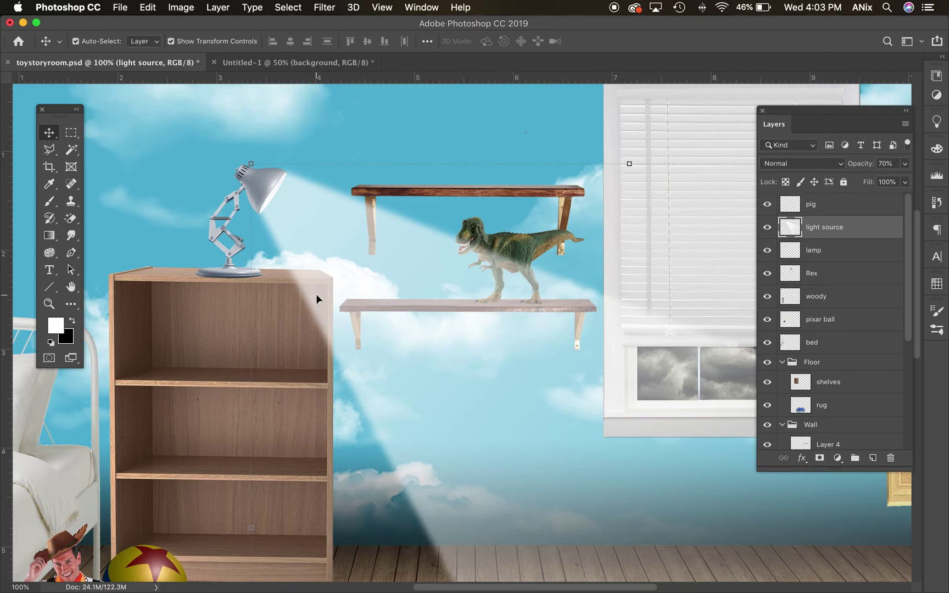
click(49, 149)
right_click(53, 153)
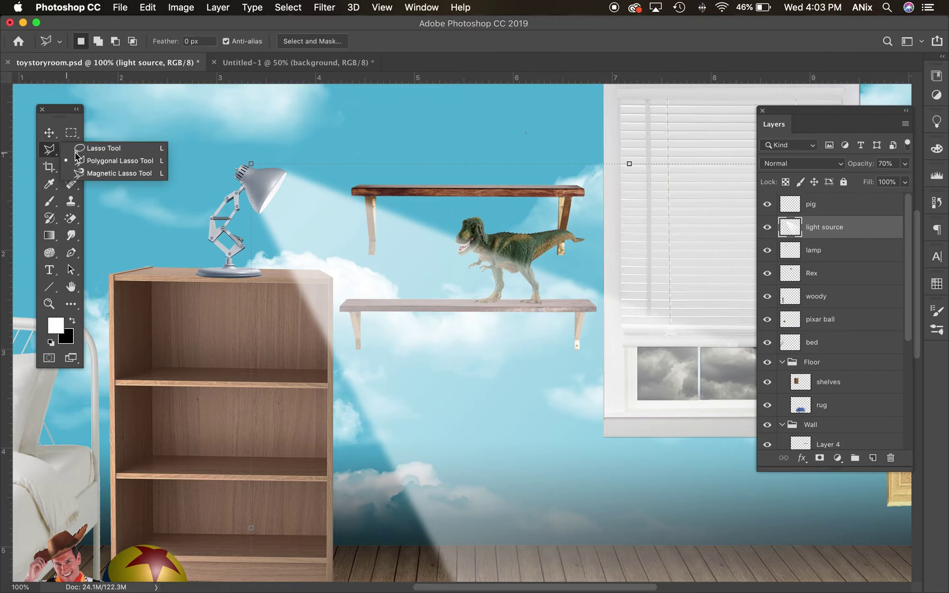
click(107, 160)
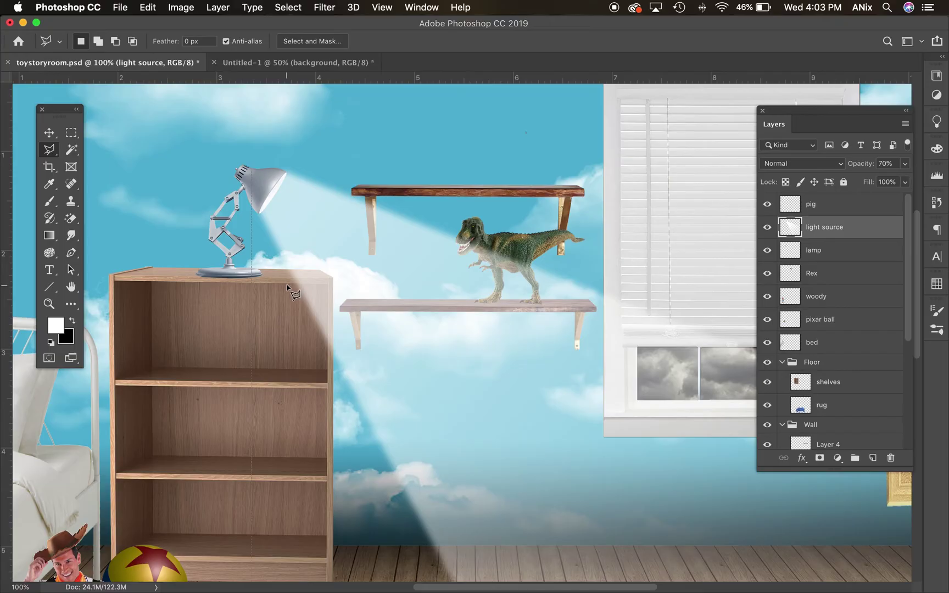
click(287, 284)
click(327, 285)
click(328, 360)
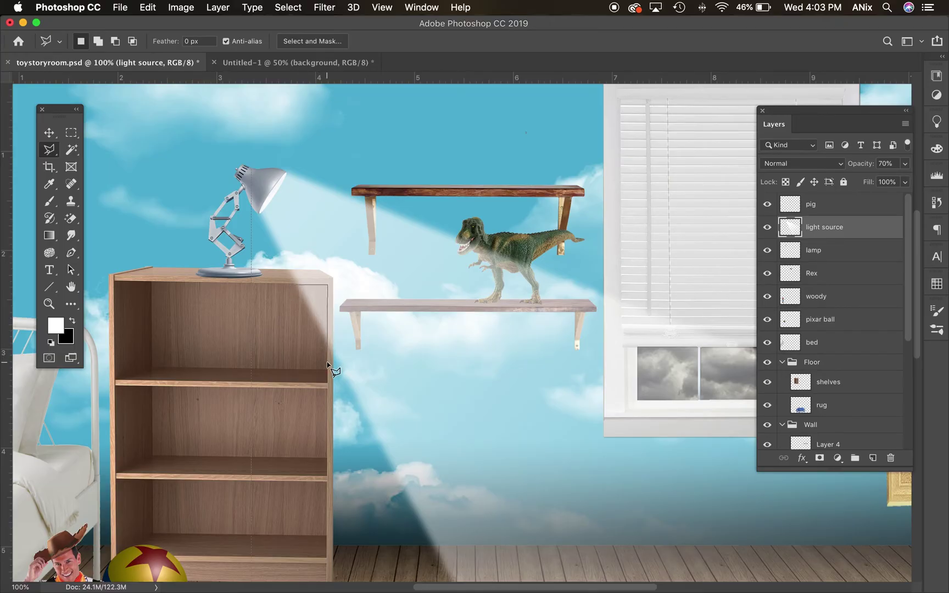
click(294, 285)
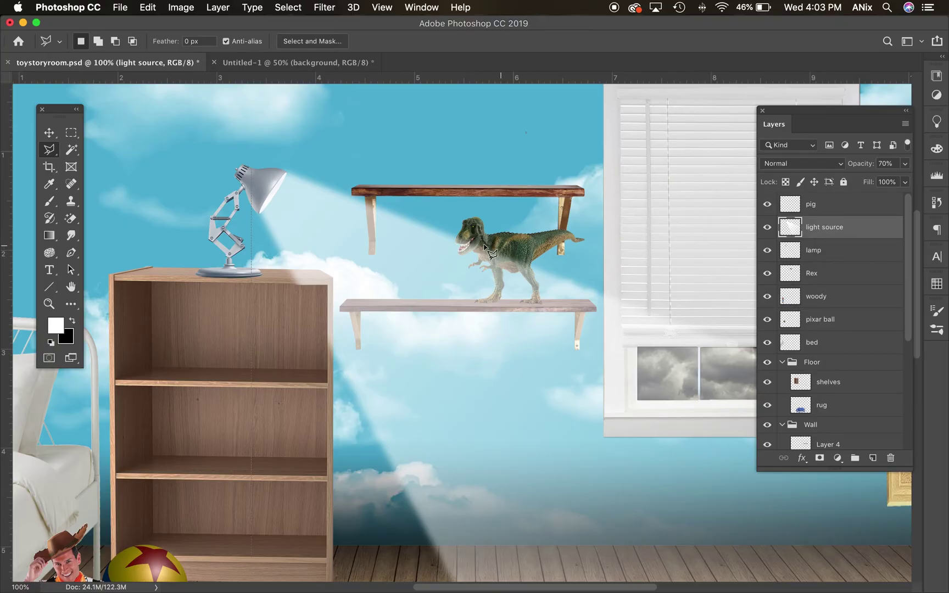
Erase the leftover light along the bookcase's top front edge and right side with a 40 px Eraser
click(70, 222)
right_click(70, 222)
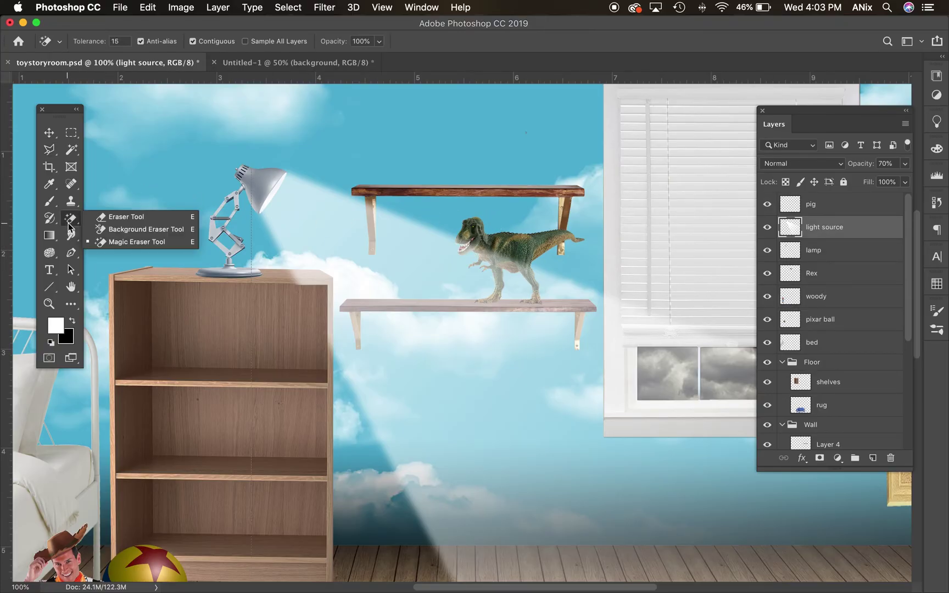
click(104, 214)
key(bracketleft)
key(bracketleft)
key(bracketleft)
key(bracketleft)
key(bracketleft)
key(bracketleft)
key(bracketleft)
key(bracketleft)
key(bracketleft)
key(bracketleft)
key(bracketleft)
key(bracketleft)
key(bracketleft)
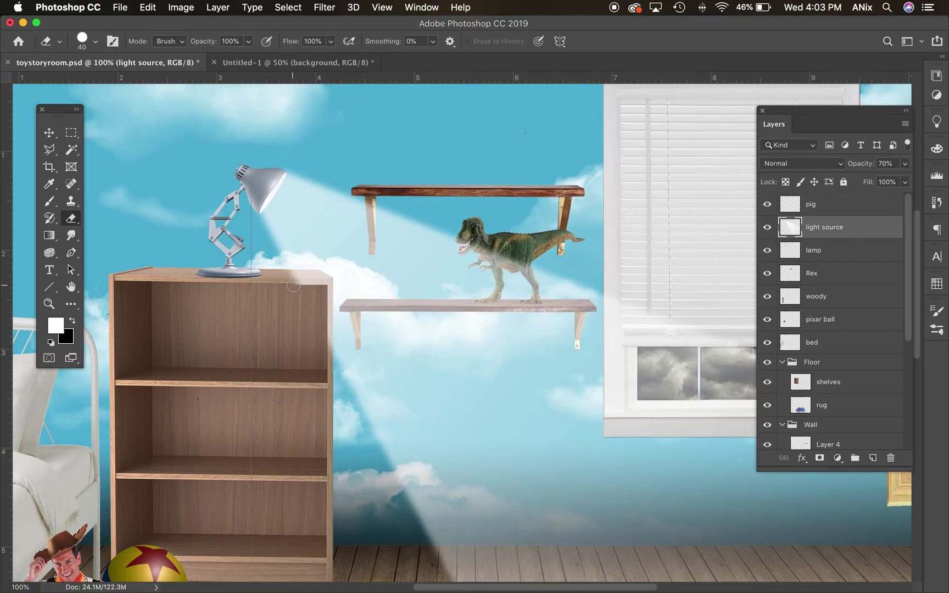
mouse_move(296, 285)
mouse_down()
mouse_move(328, 286)
mouse_move(320, 294)
mouse_up()
drag(326, 285, 324, 417)
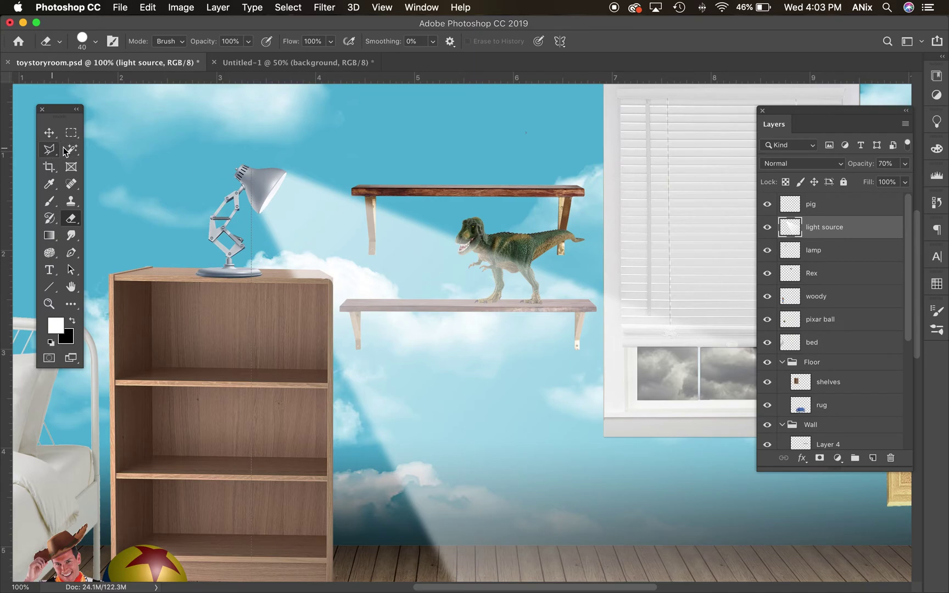
Erase the light along the front edge of the lower wall shelf with a 15 px Eraser
key(bracketleft)
key(bracketleft)
key(bracketleft)
key(bracketleft)
key(bracketleft)
click(342, 309)
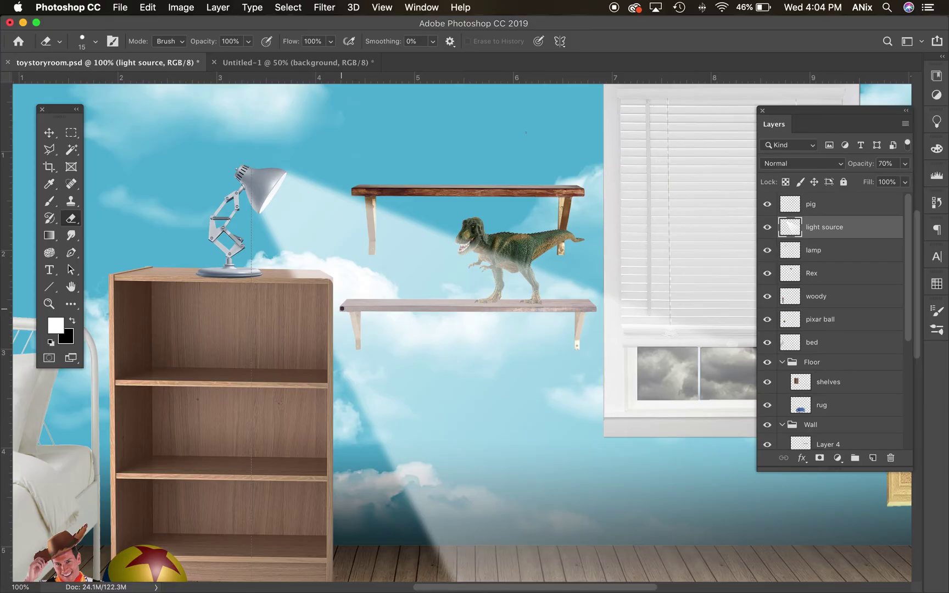
drag(342, 309, 597, 309)
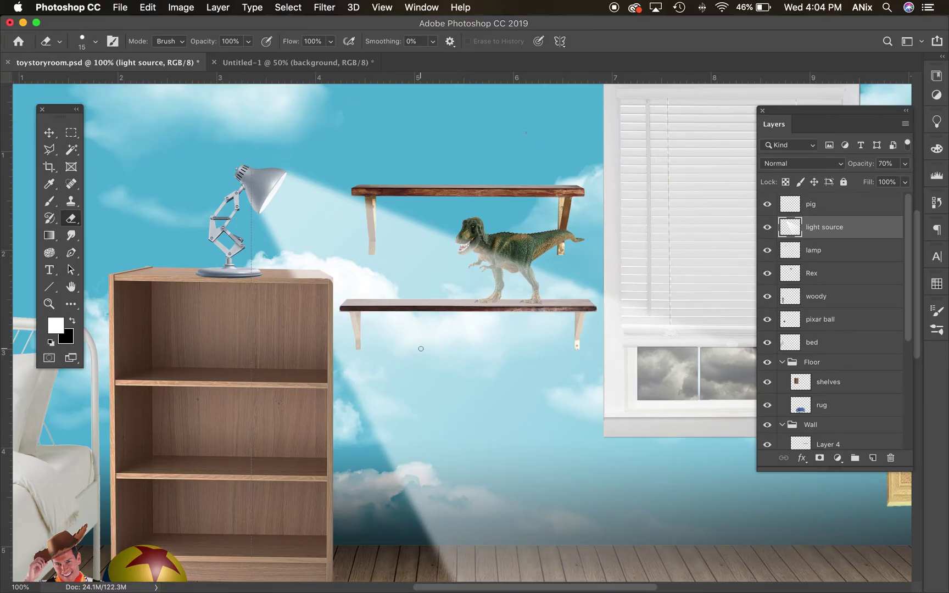
Partly erase the light over the lower wall shelf's two brackets with a soft 100 px Eraser at 39% opacity
key(super+equal)
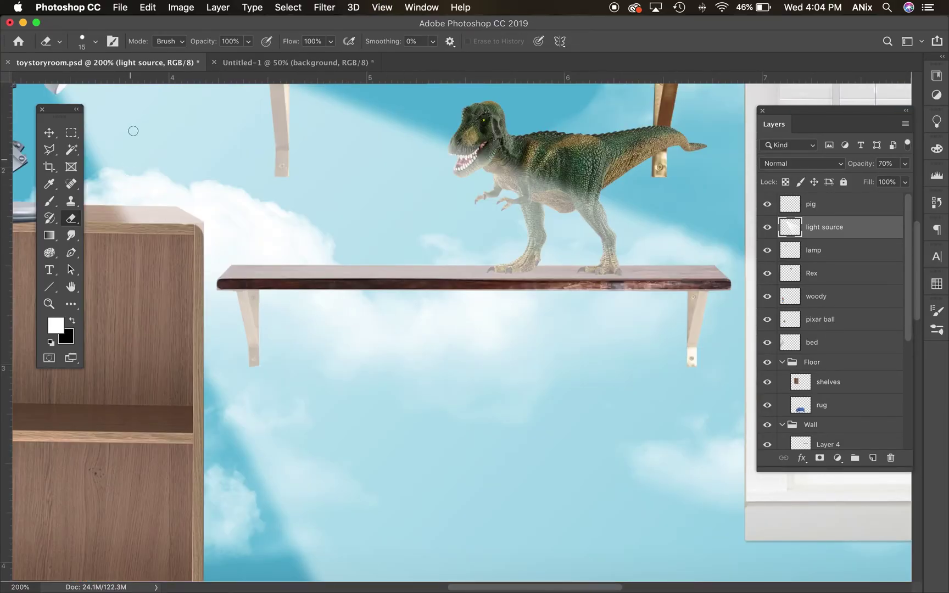
click(96, 41)
click(45, 190)
click(248, 41)
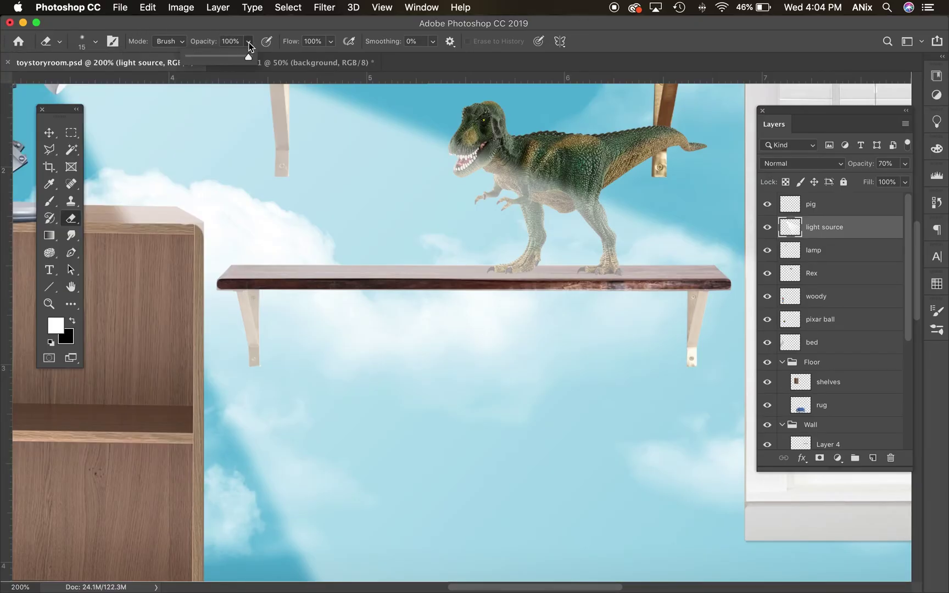
click(387, 227)
key(bracketright)
key(bracketright)
key(bracketright)
key(bracketright)
key(bracketright)
key(bracketright)
key(bracketright)
key(bracketright)
key(bracketright)
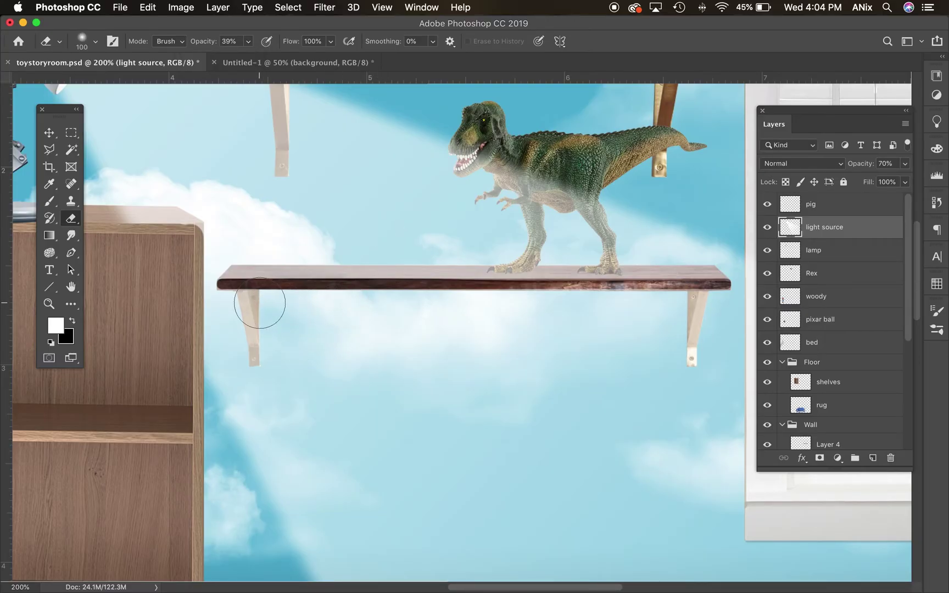
mouse_move(260, 306)
mouse_down()
mouse_move(281, 345)
mouse_move(269, 308)
mouse_move(613, 309)
mouse_move(304, 312)
mouse_move(675, 300)
mouse_move(700, 314)
mouse_move(692, 324)
mouse_move(270, 343)
mouse_move(677, 338)
mouse_move(652, 321)
mouse_move(318, 317)
mouse_move(679, 306)
mouse_move(285, 297)
mouse_move(257, 320)
mouse_move(638, 322)
mouse_move(718, 295)
mouse_move(697, 326)
mouse_up()
Move Woody onto the rug's left end, hiding the light source layer during the move and showing it again
key(super+minus)
key(super+minus)
key(super+minus)
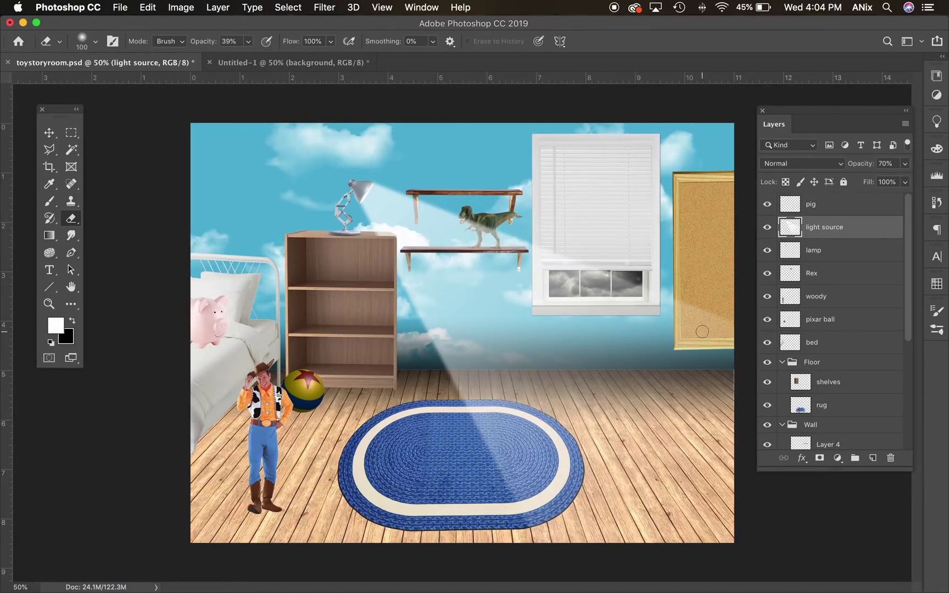
click(49, 132)
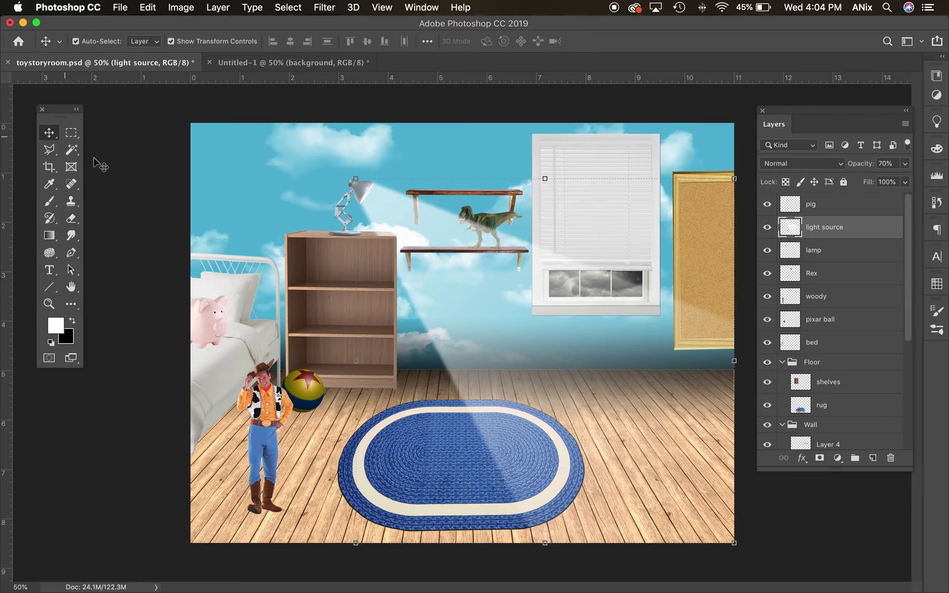
drag(258, 429, 418, 426)
key(super+z)
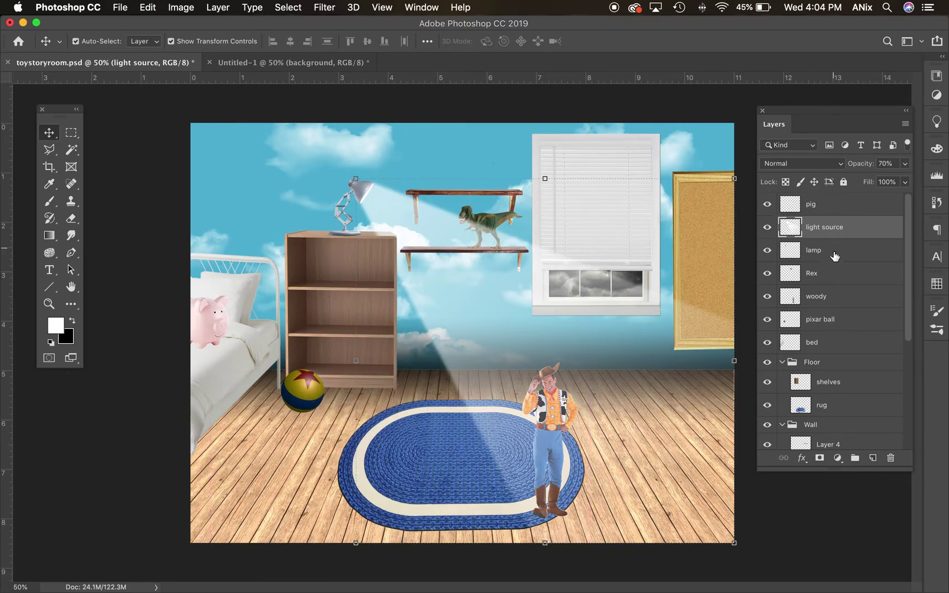
click(836, 299)
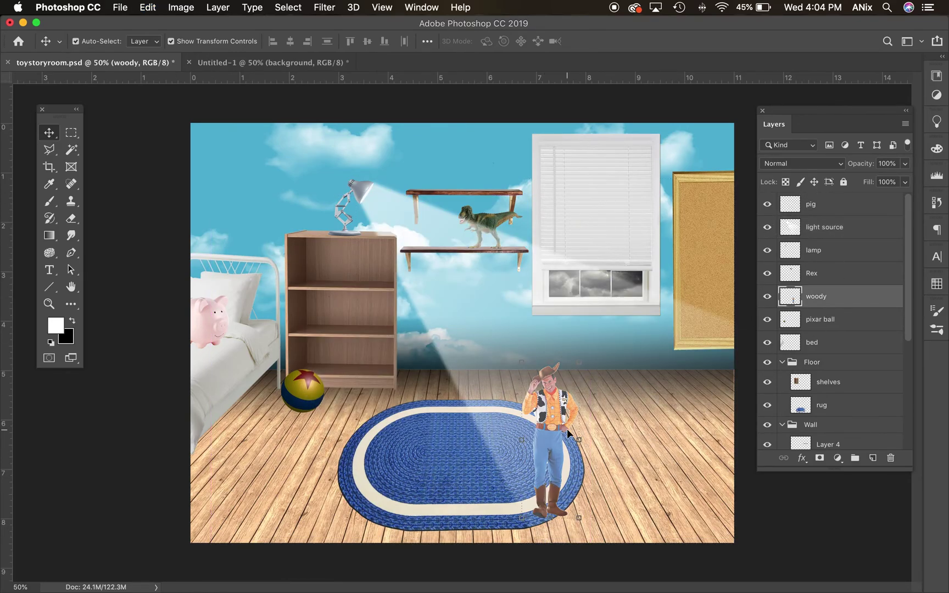
click(767, 226)
drag(546, 418, 379, 422)
click(767, 227)
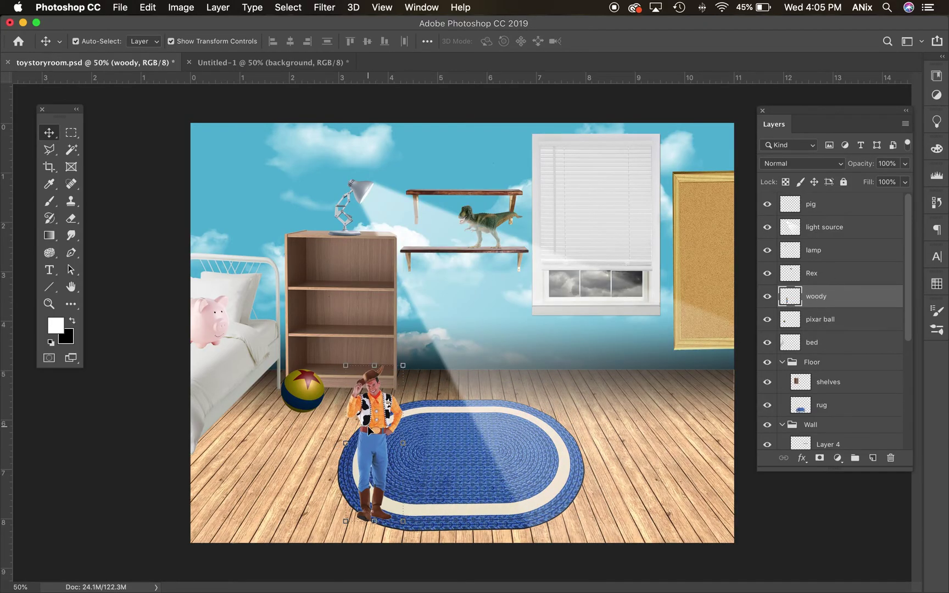
Flip Woody horizontally and place him on the rug's left end, slightly overlapping the bookcase
key(super+equal)
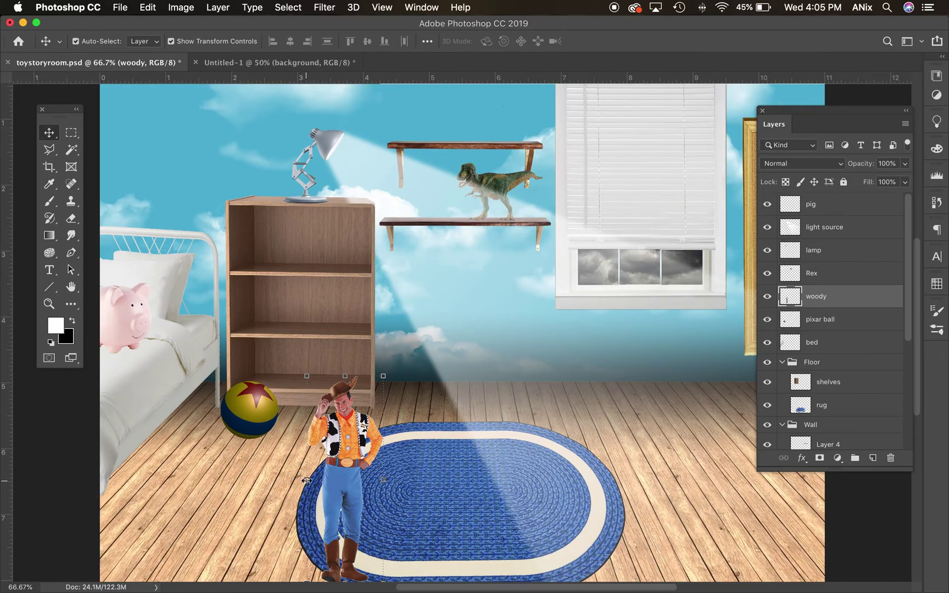
drag(307, 480, 373, 439)
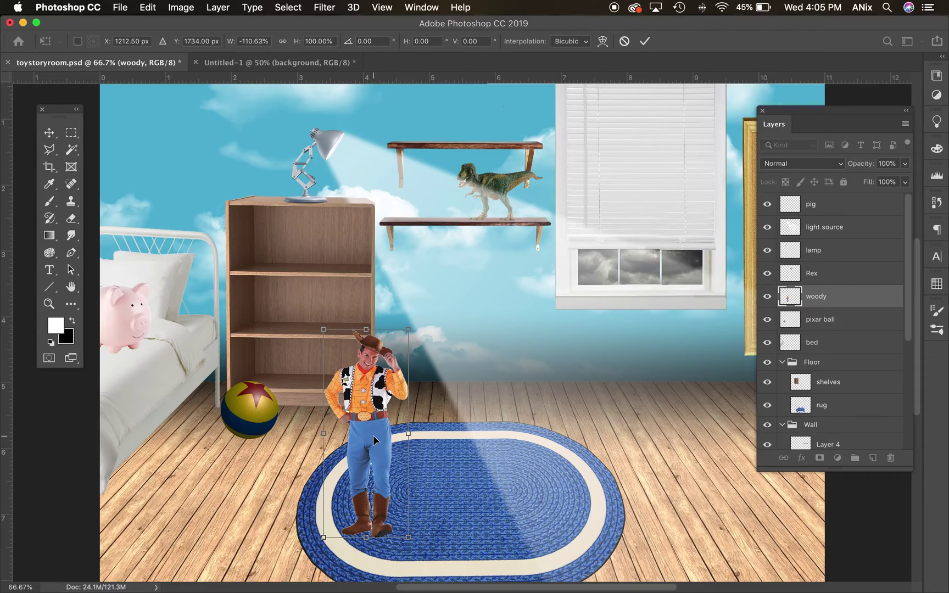
mouse_move(408, 436)
mouse_down()
mouse_move(383, 440)
mouse_move(391, 437)
mouse_up()
key(Return)
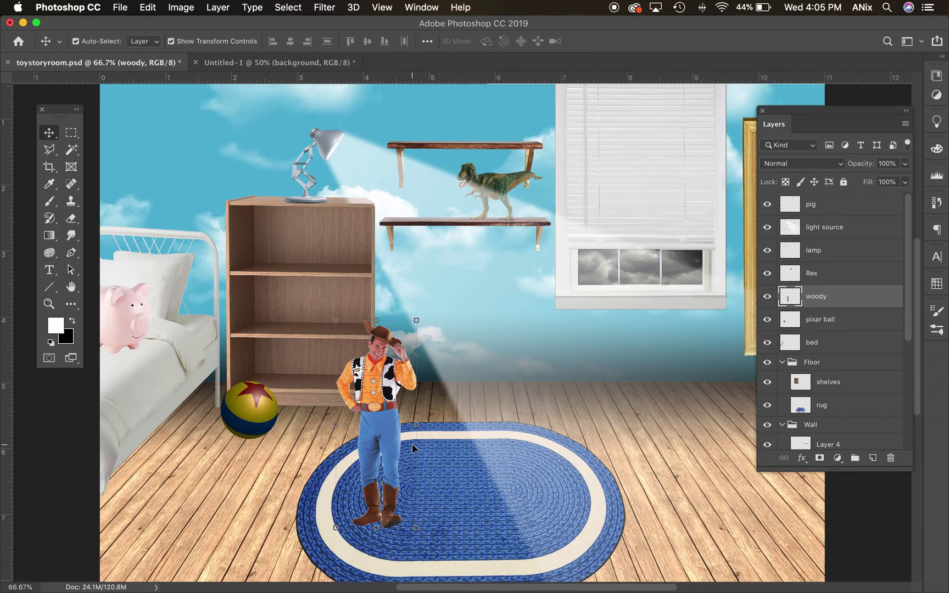
drag(377, 436, 377, 414)
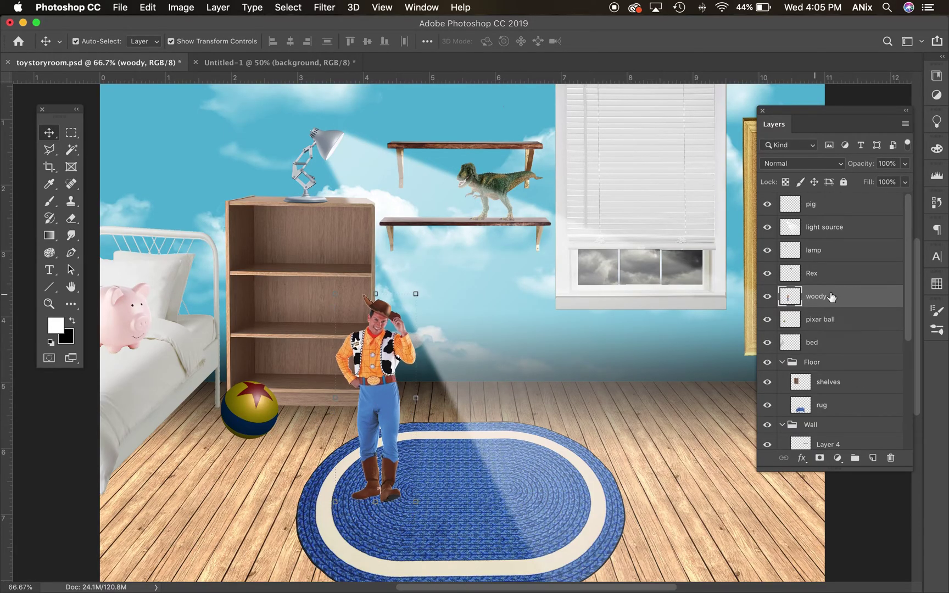
Add a black Multiply drop shadow to the woody layer at 100% opacity, with distance, spread and size at 0
double_click(858, 297)
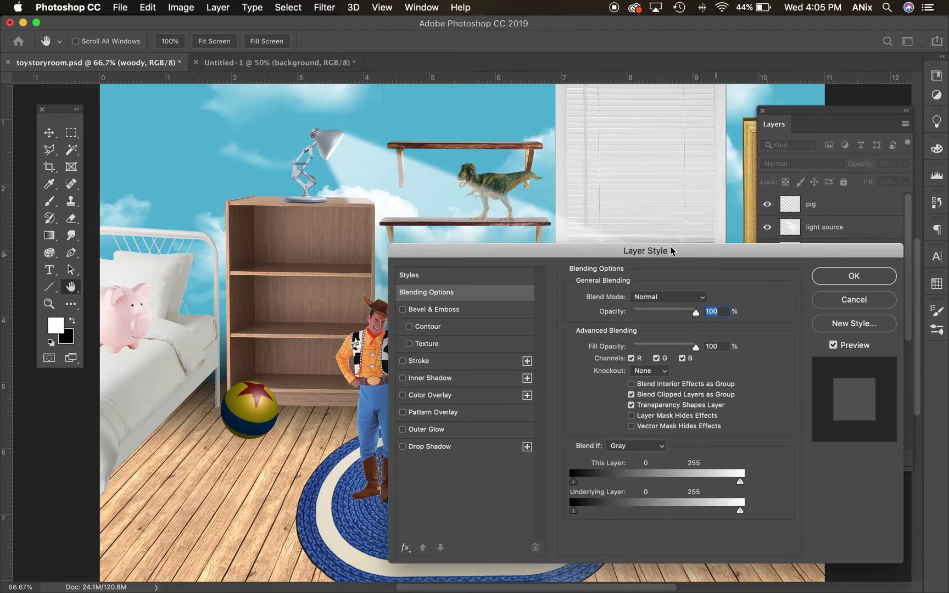
click(443, 447)
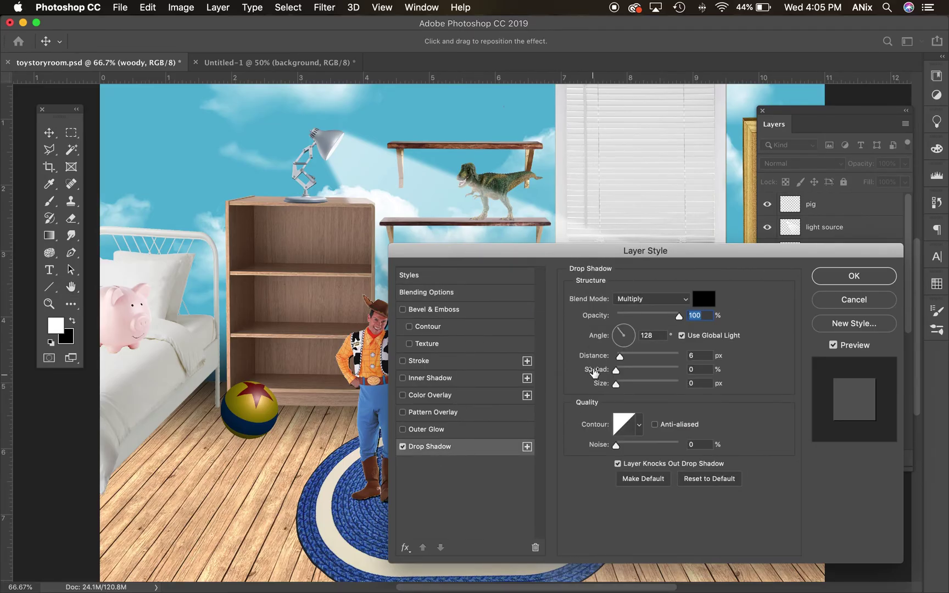
click(619, 357)
drag(619, 360, 613, 359)
click(616, 384)
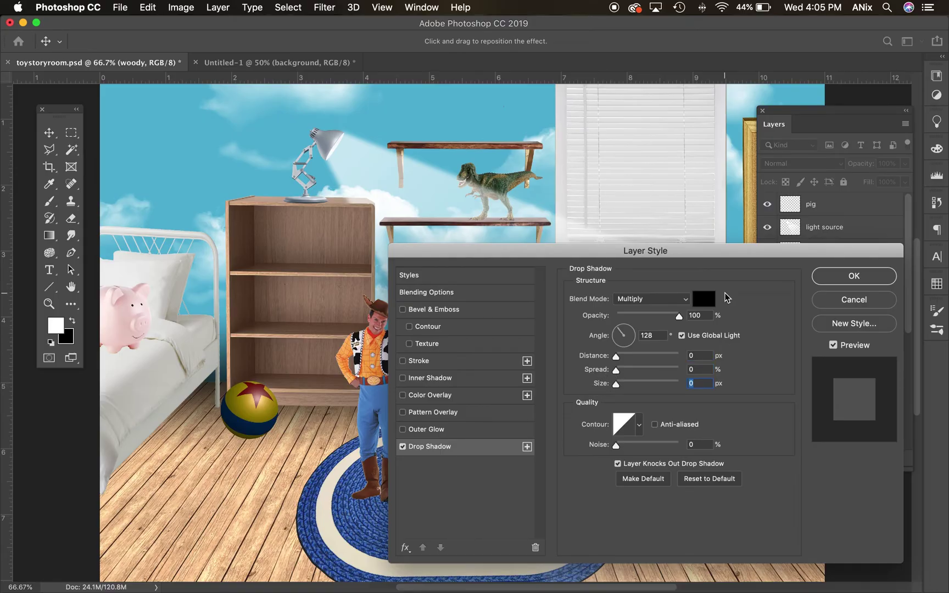
drag(714, 250, 825, 76)
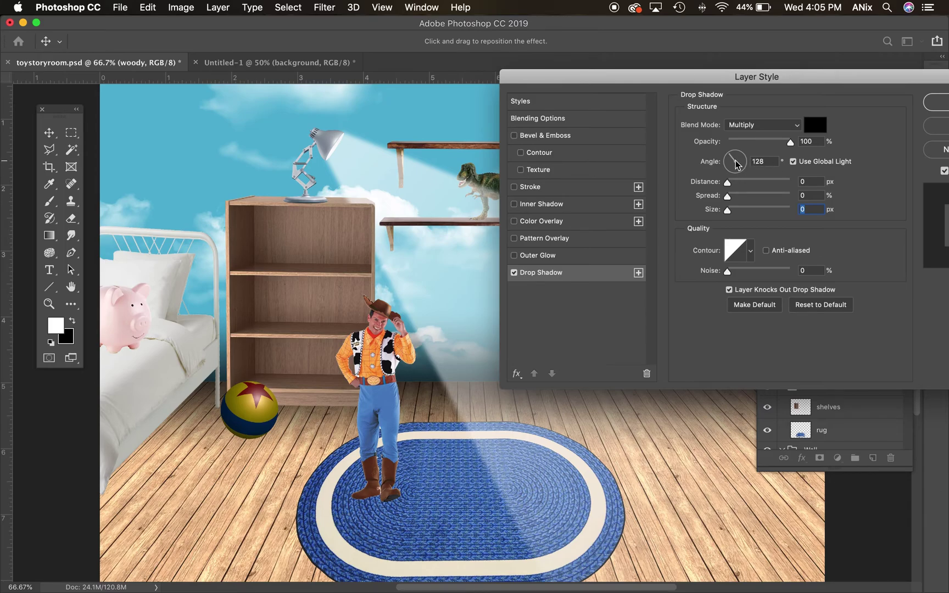
mouse_move(727, 183)
mouse_down()
mouse_move(758, 191)
mouse_move(719, 186)
mouse_up()
drag(821, 71, 769, 75)
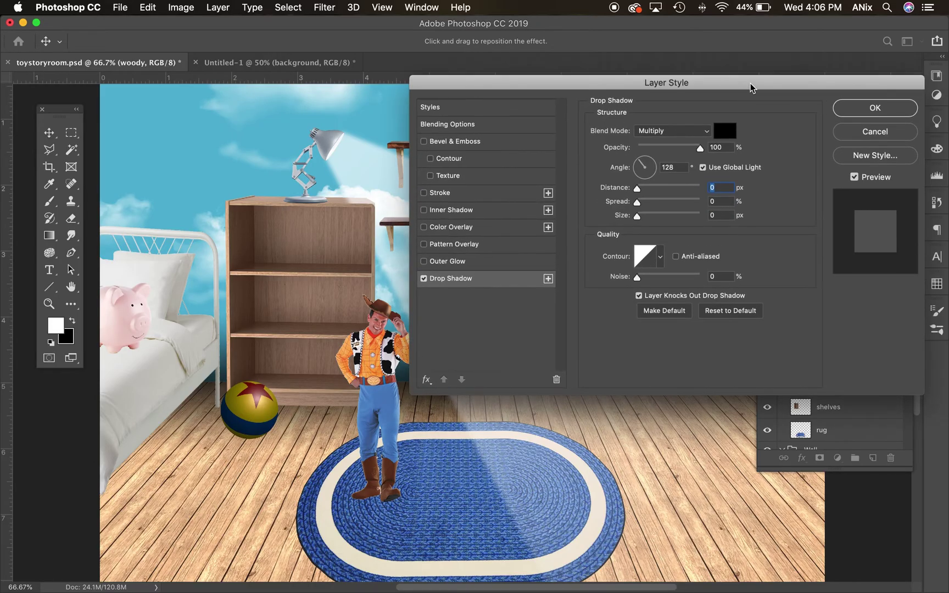
click(895, 110)
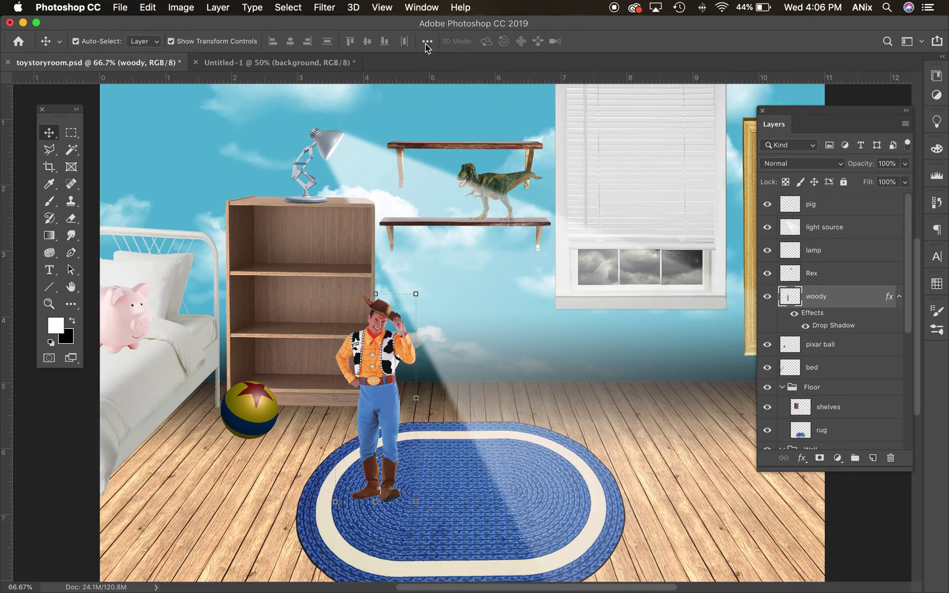
Separate the woody layer's drop shadow into its own layer
click(219, 10)
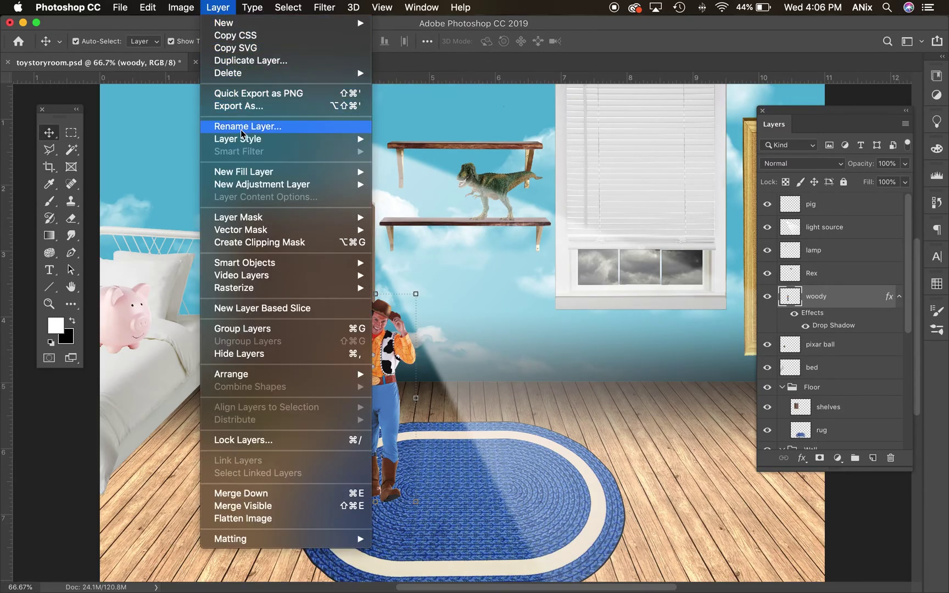
mouse_move(243, 141)
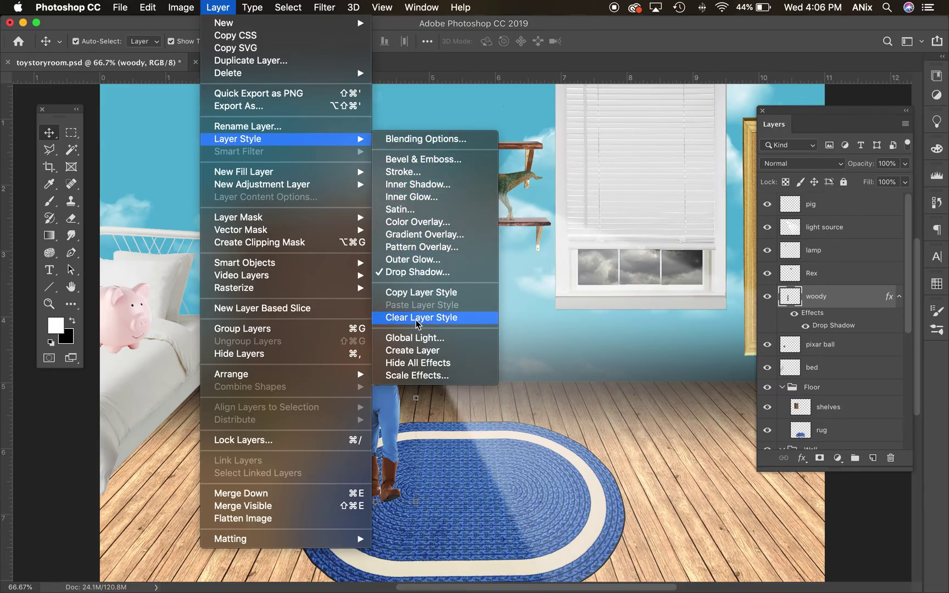
click(420, 353)
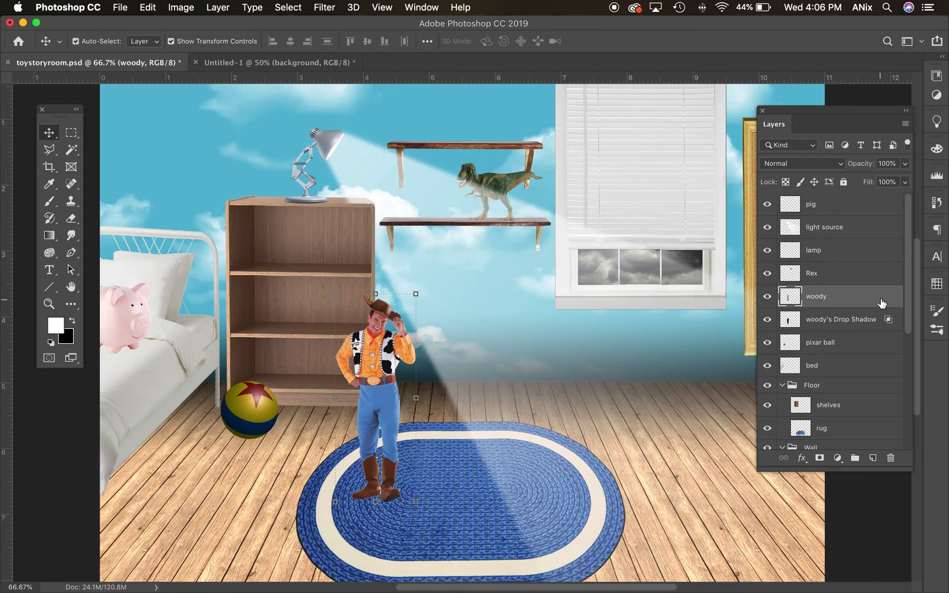
Flip the woody's Drop Shadow layer vertically to a height of -76.64% so it extends downward from Woody's feet
click(878, 324)
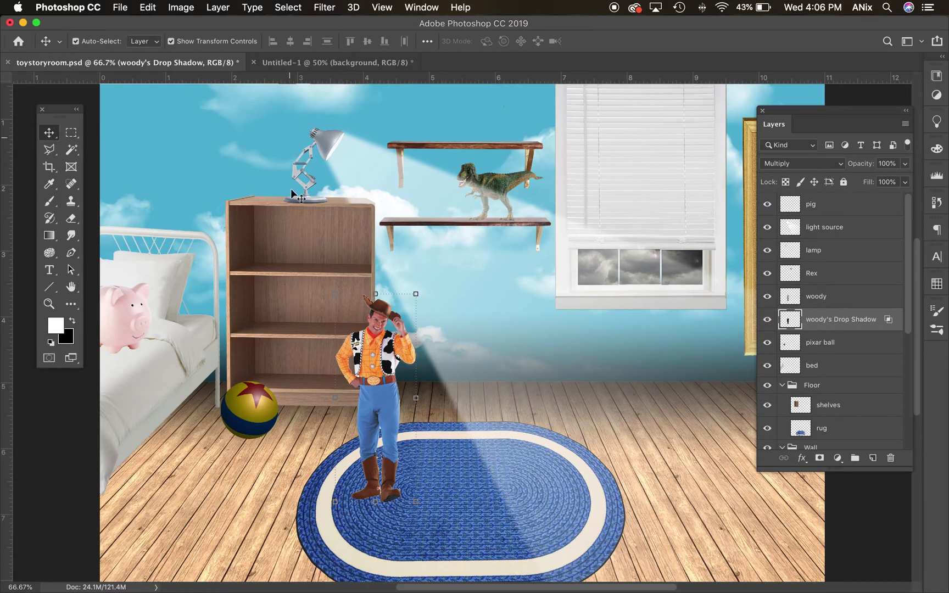
key(super+minus)
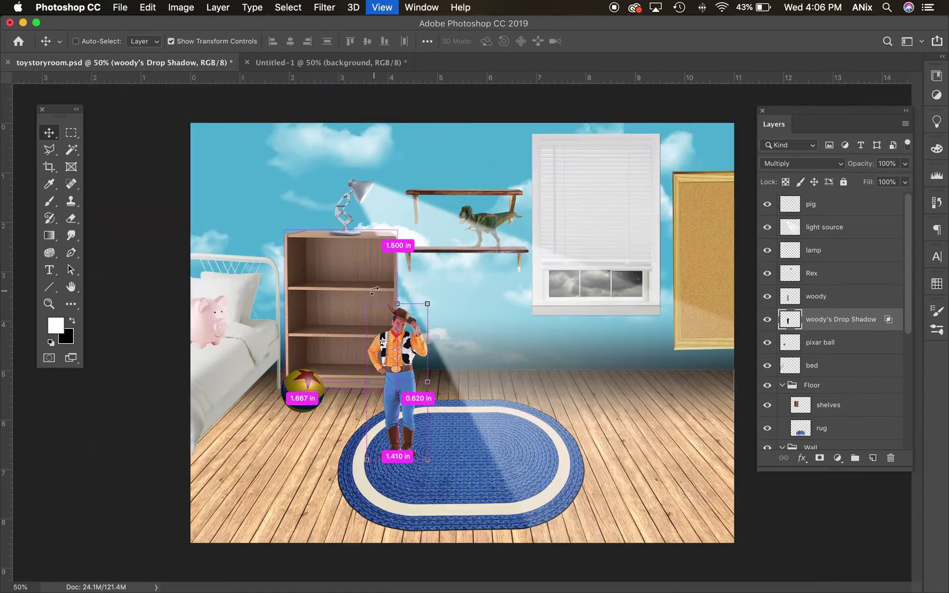
drag(398, 303, 397, 578)
drag(394, 539, 393, 534)
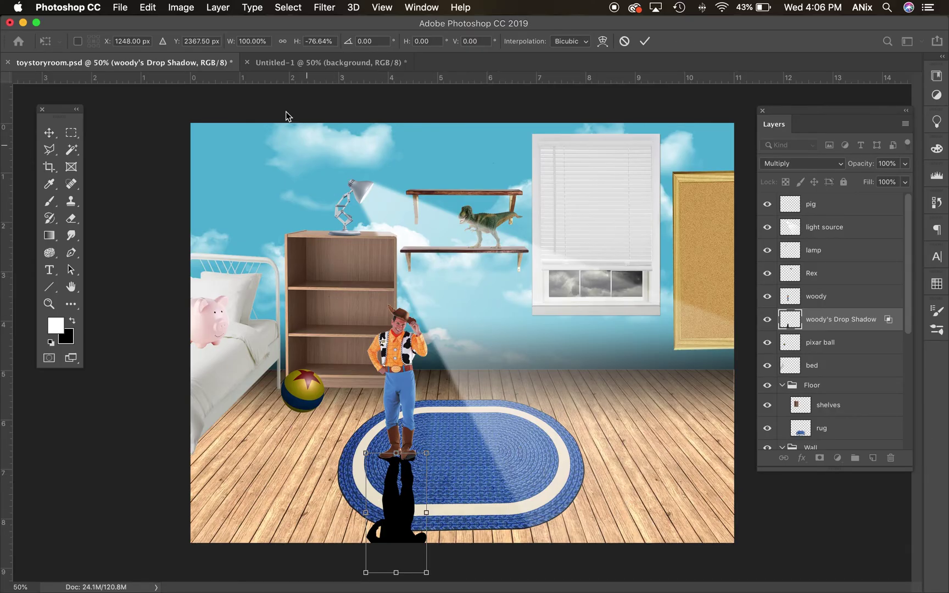
Skew Woody's shadow across the floor toward the lower left and shorten it to 70.07% height
click(147, 8)
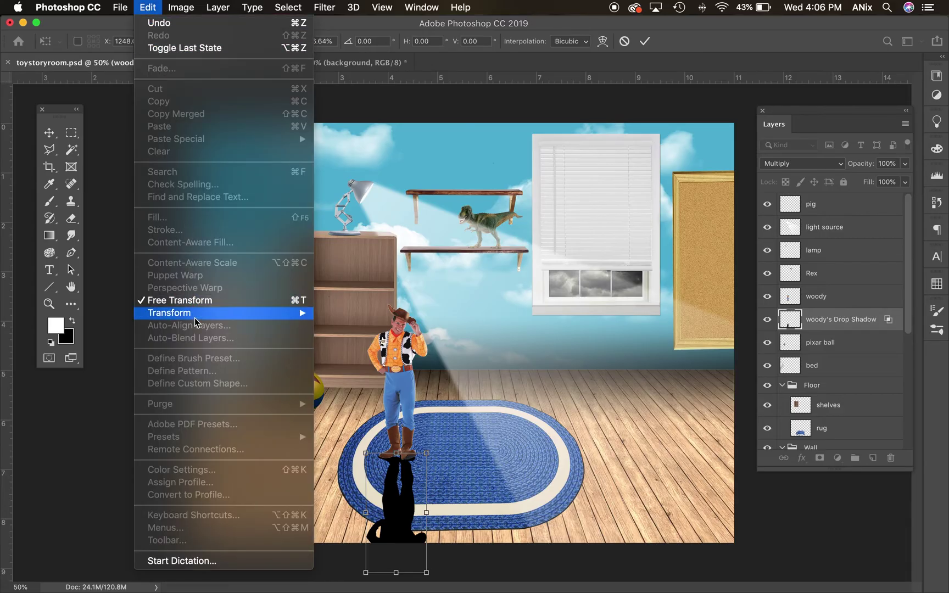
mouse_move(195, 314)
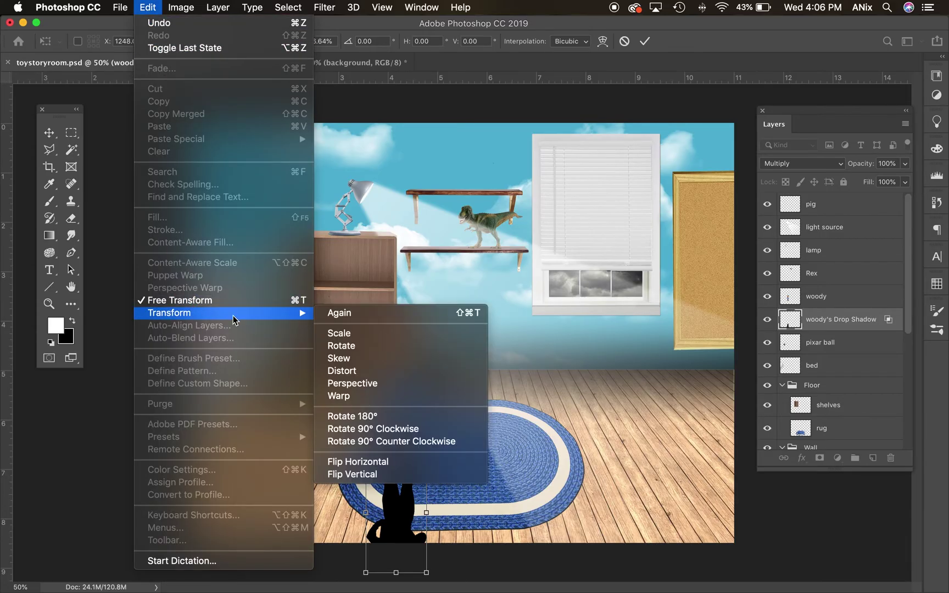
click(346, 385)
click(148, 7)
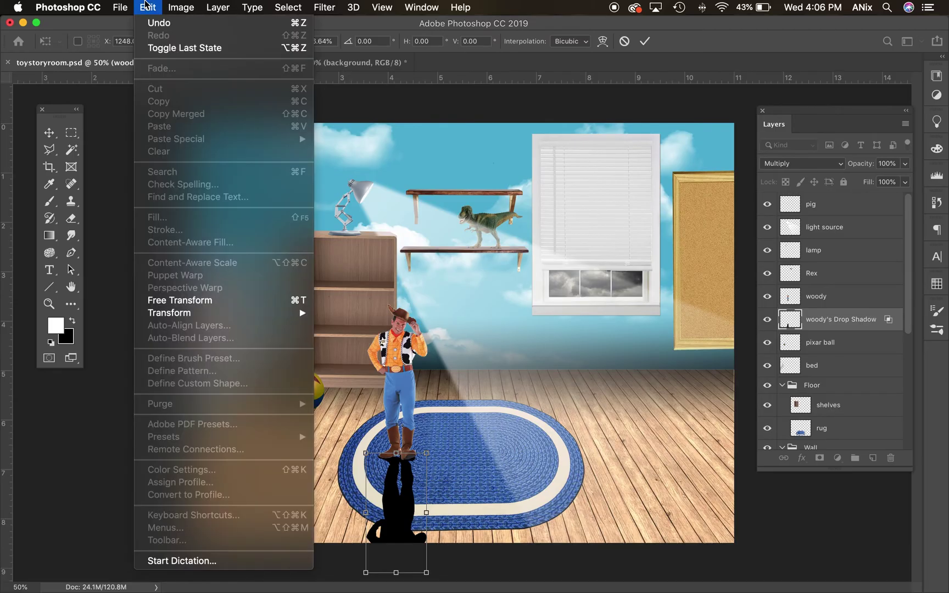
mouse_move(219, 321)
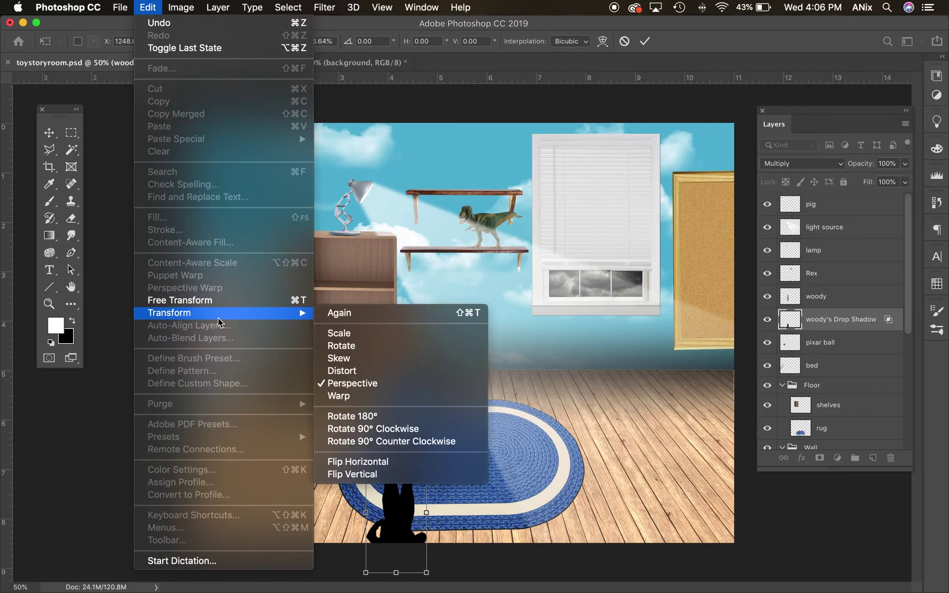
click(361, 360)
drag(366, 573, 276, 558)
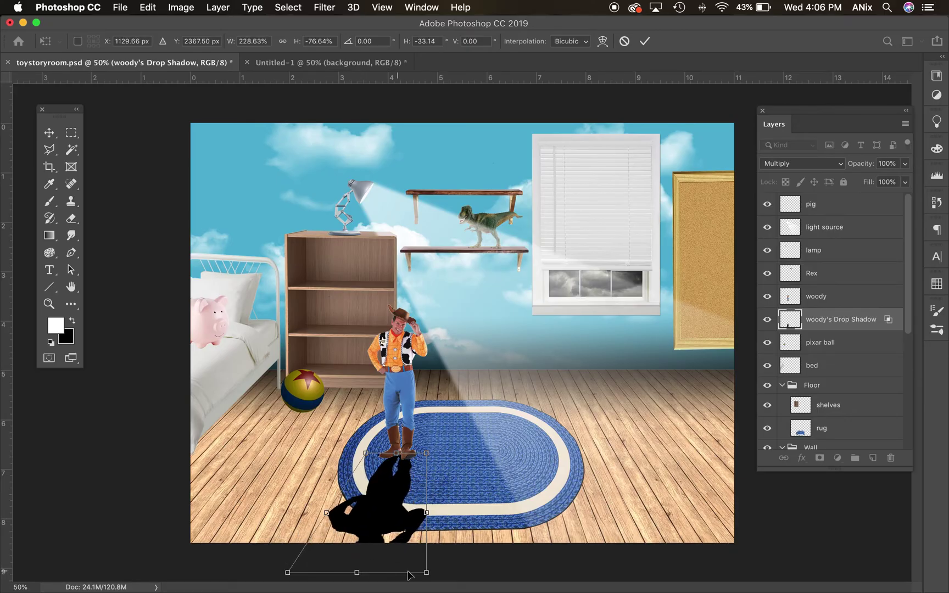
drag(426, 572, 372, 572)
drag(290, 574, 279, 574)
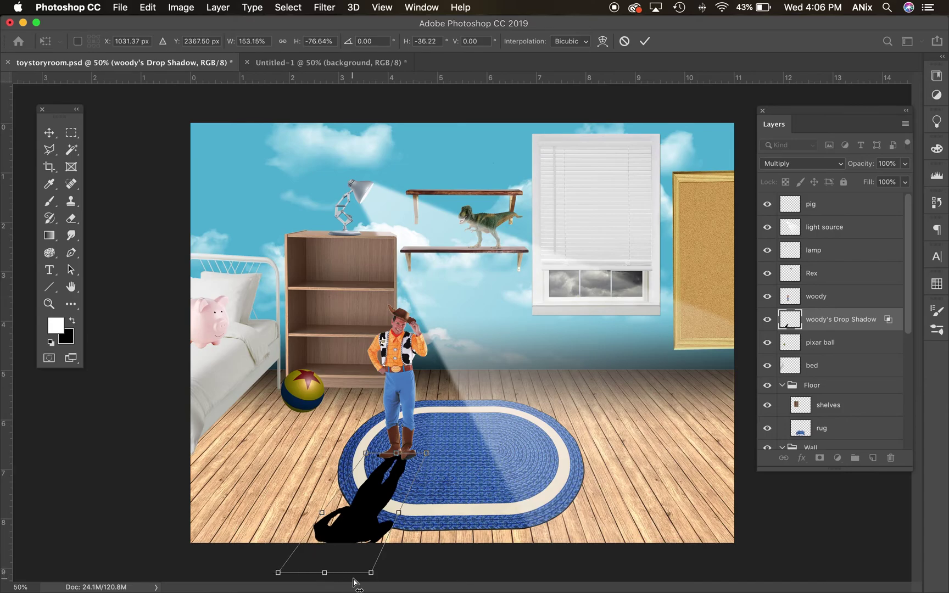
drag(372, 574, 364, 538)
key(Return)
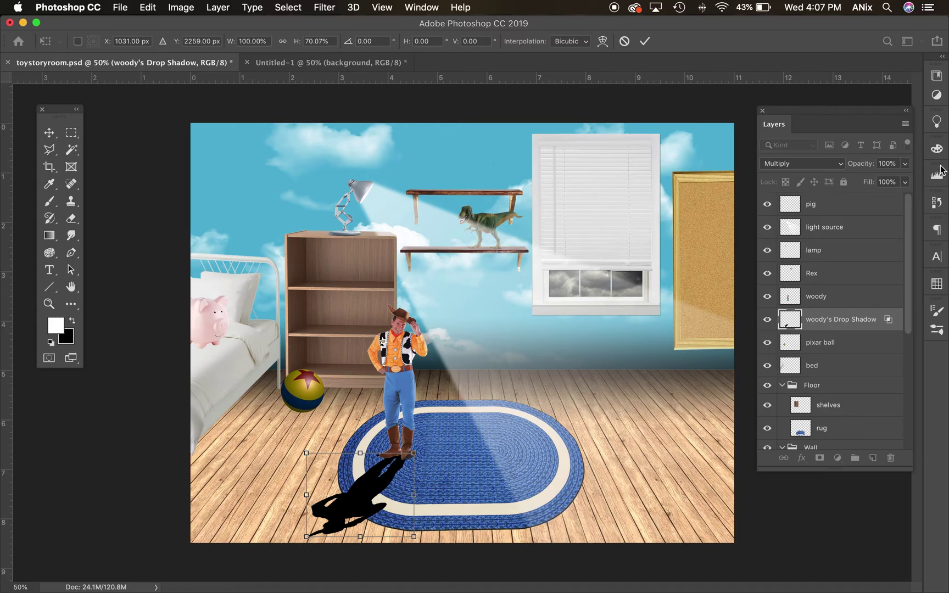
Lower the opacity of Woody's shadow layer to 64% and commit its transform
click(905, 163)
drag(905, 181, 882, 180)
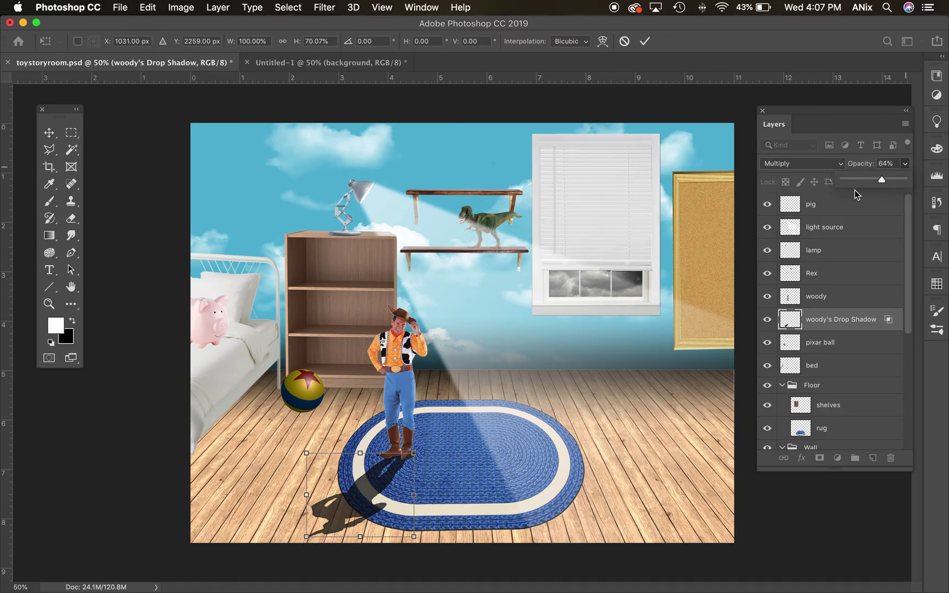
click(330, 11)
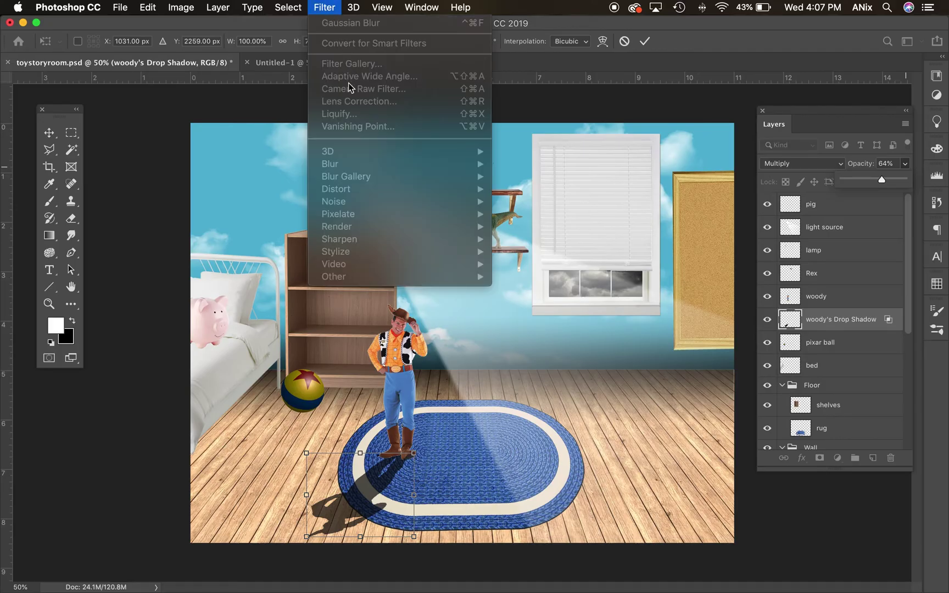
click(328, 11)
key(Return)
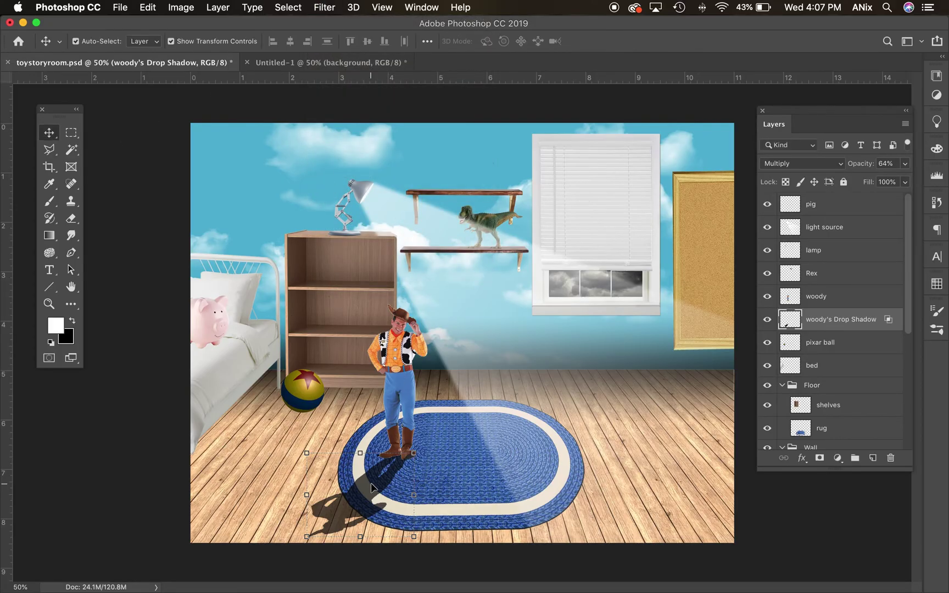
Soften Woody's shadow on the floor with a Gaussian Blur
click(324, 7)
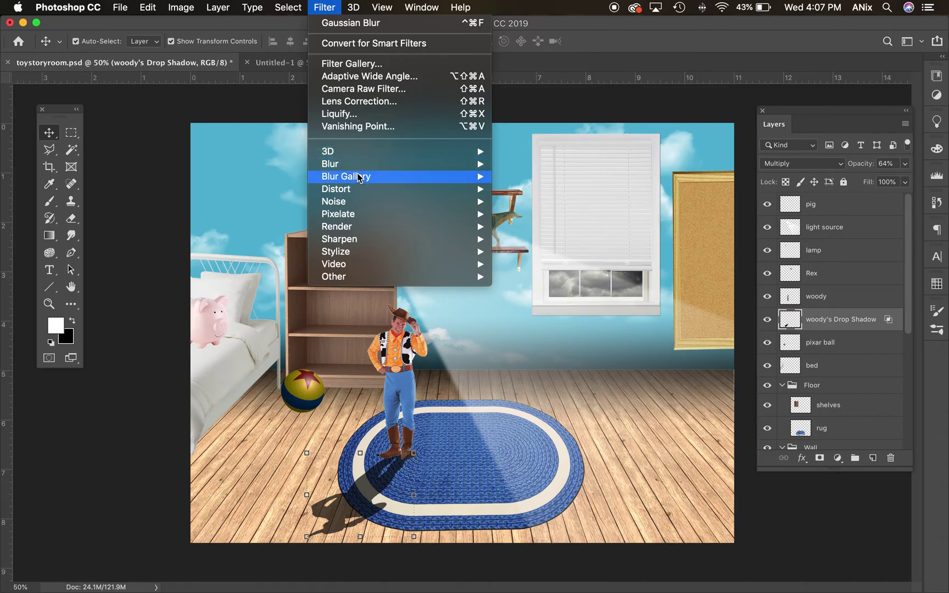
mouse_move(472, 164)
click(565, 212)
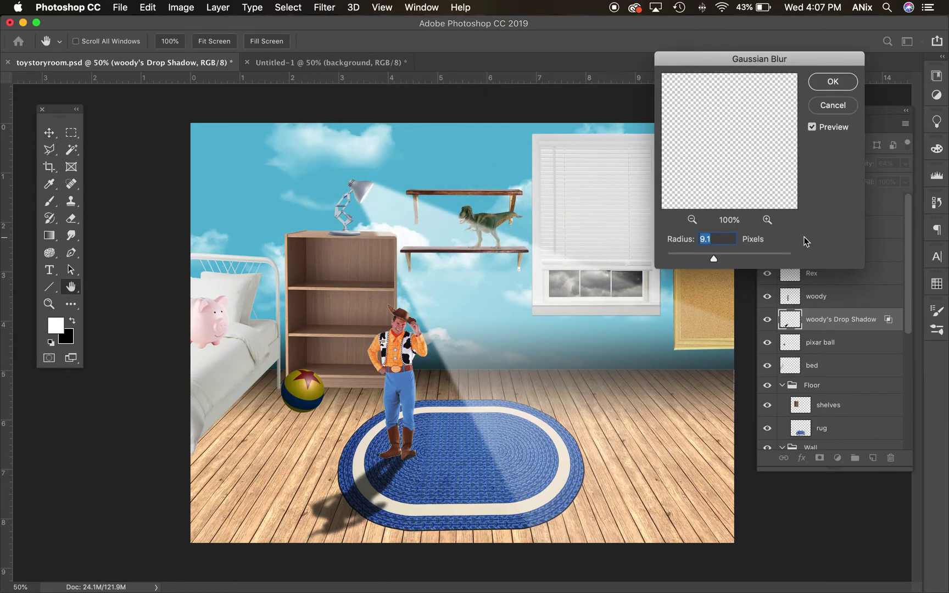
drag(719, 257, 713, 257)
click(840, 85)
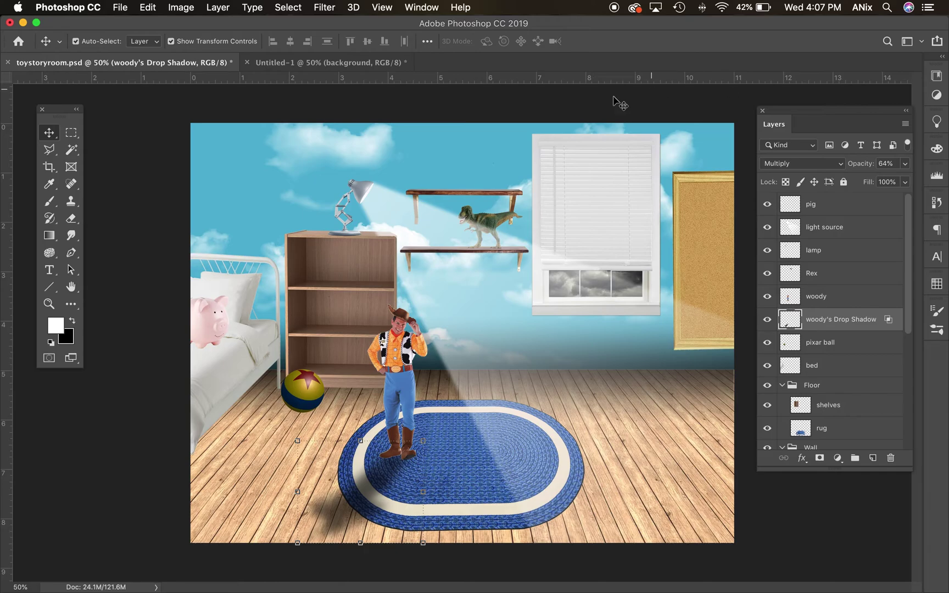
Add a black Multiply drop shadow to the bed layer at 38% opacity, 46° angle, 21 px distance and 0 px size
click(226, 366)
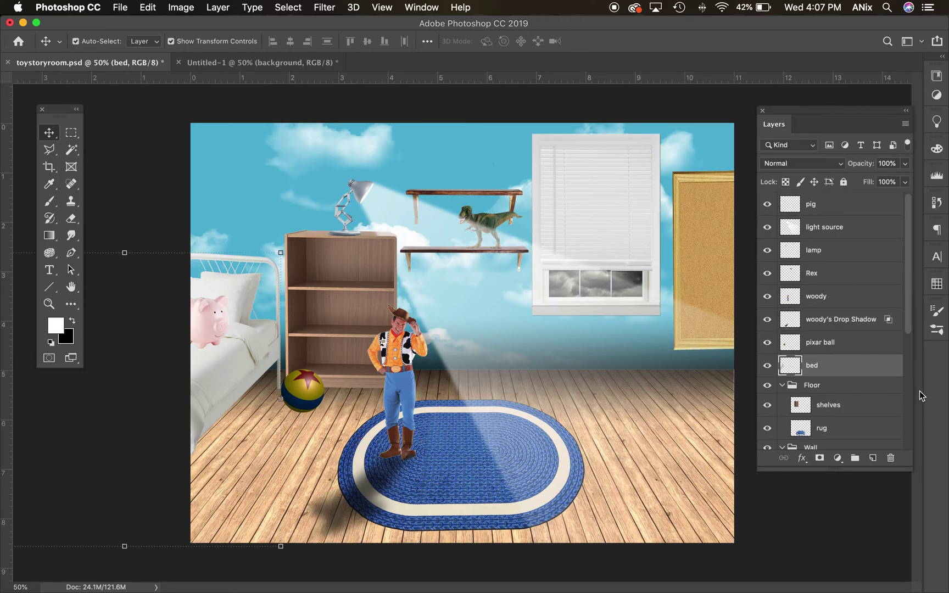
double_click(861, 367)
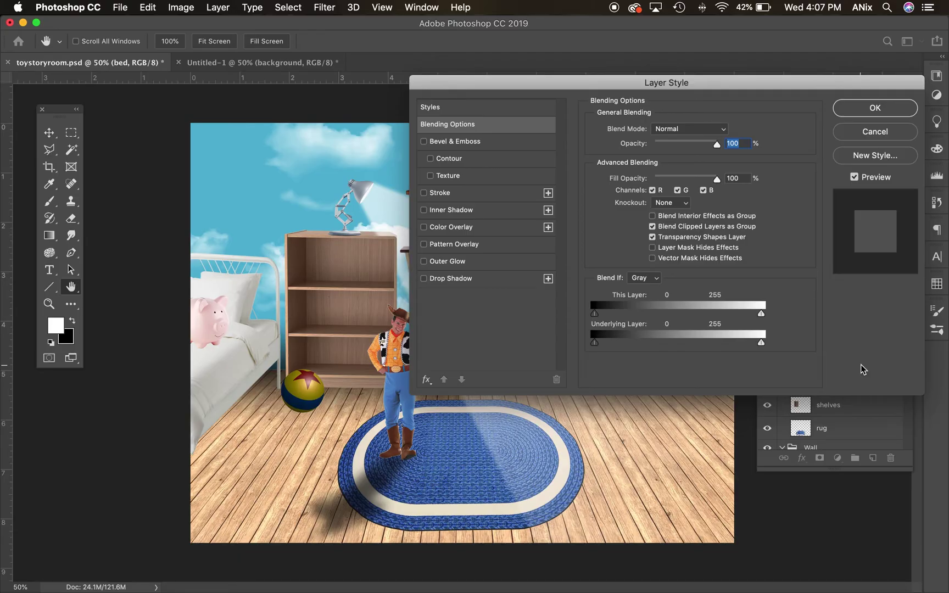
click(477, 280)
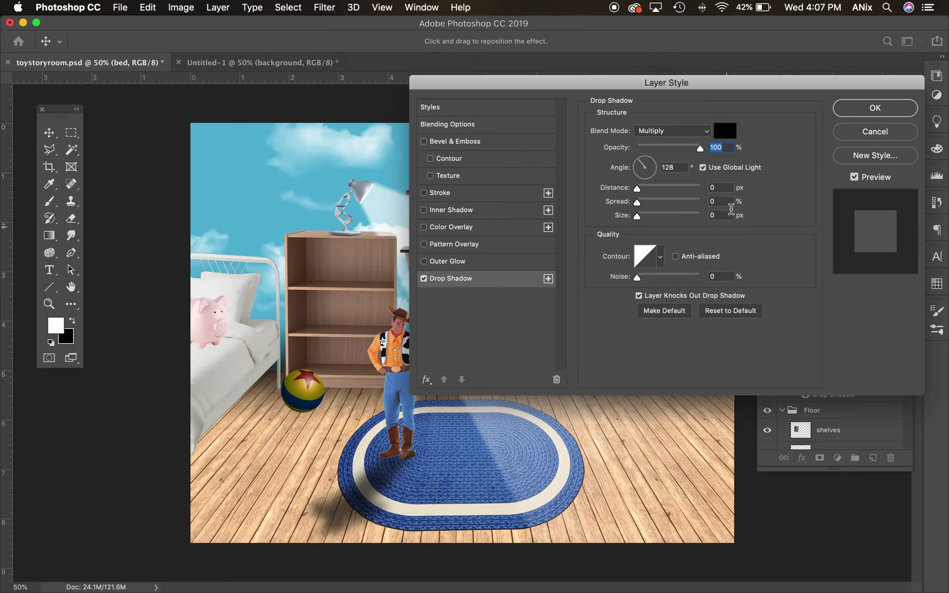
drag(648, 169, 651, 189)
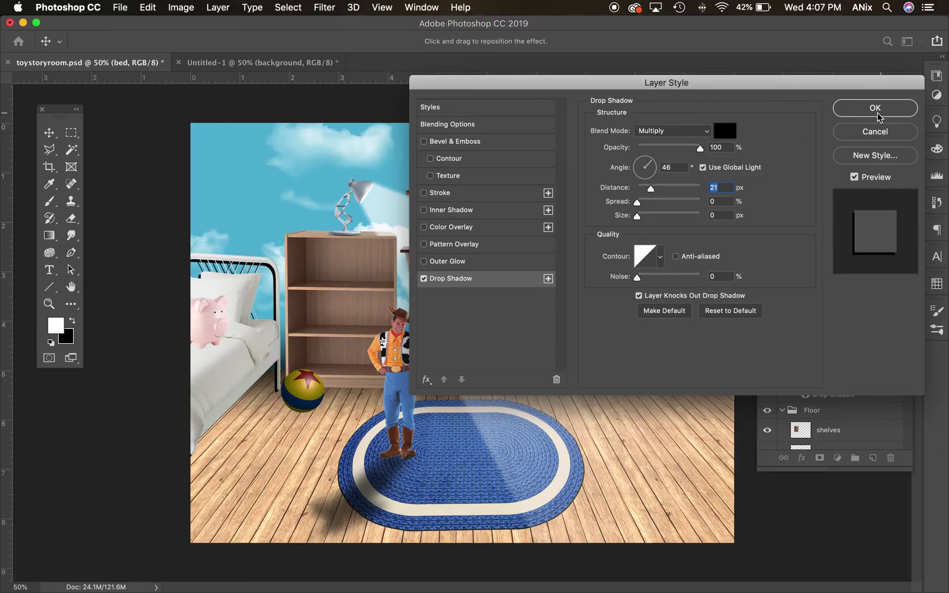
drag(700, 148, 662, 152)
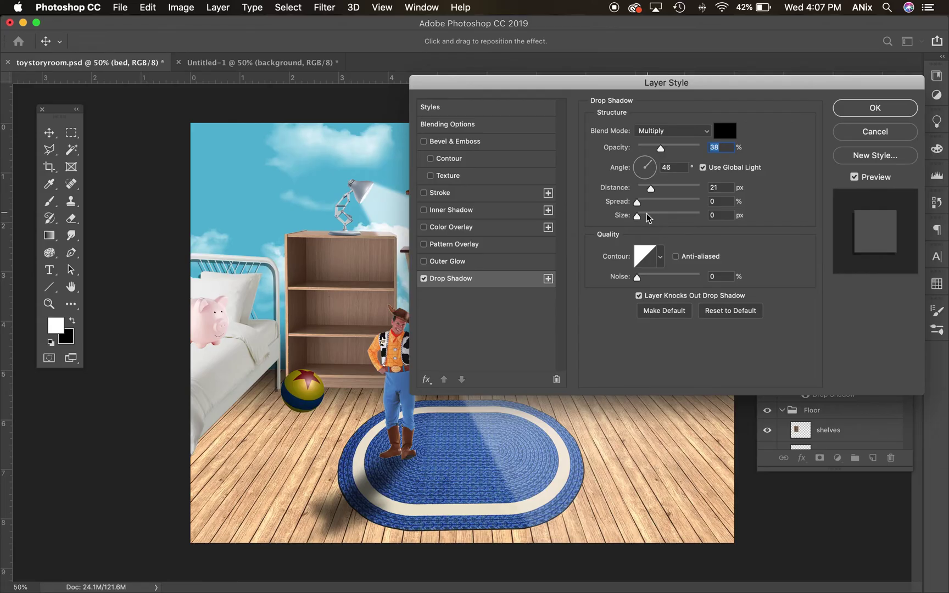
mouse_move(638, 217)
mouse_down()
mouse_move(650, 208)
mouse_move(637, 214)
mouse_up()
click(904, 108)
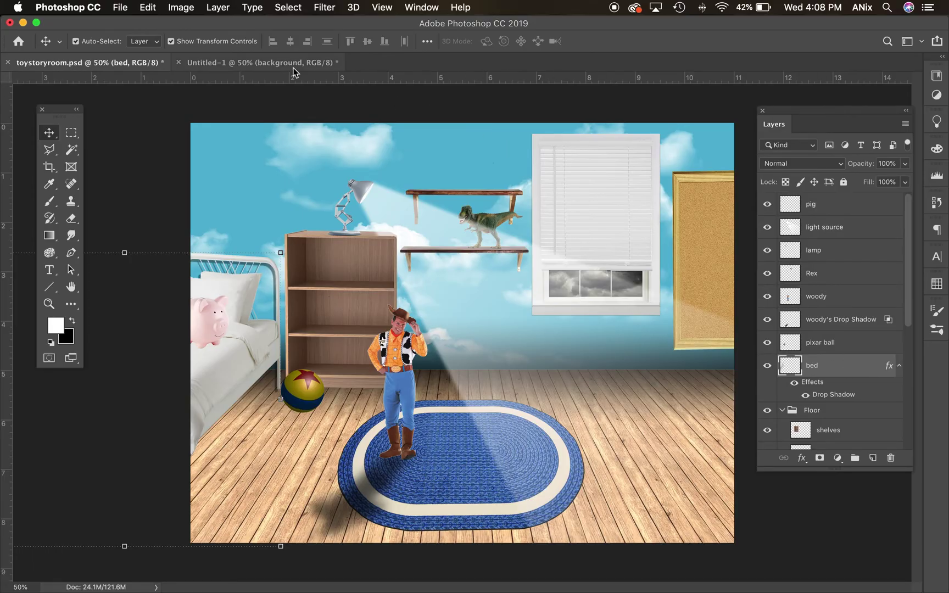
Separate the bed's drop shadow into its own layer and select that layer
click(218, 7)
mouse_move(245, 145)
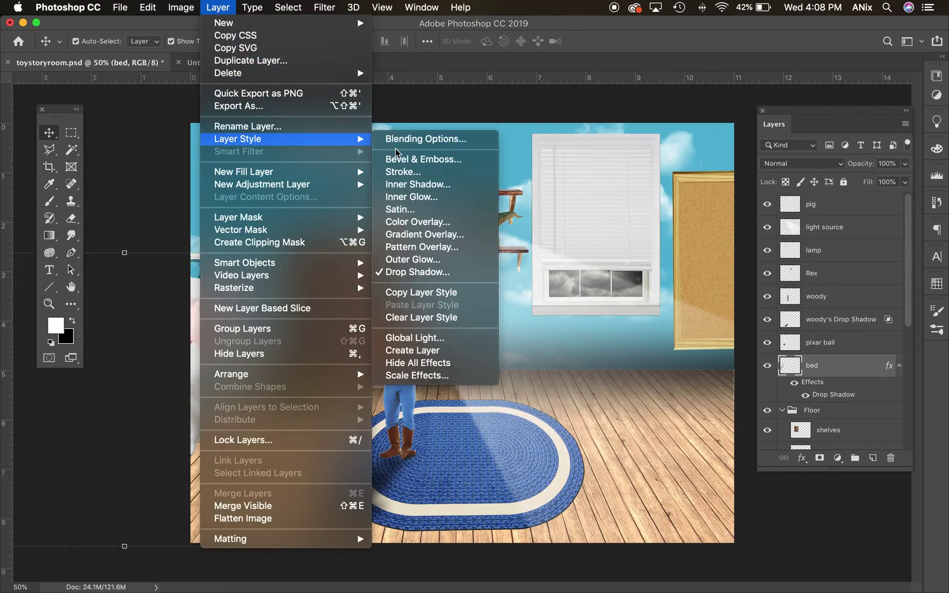
click(438, 356)
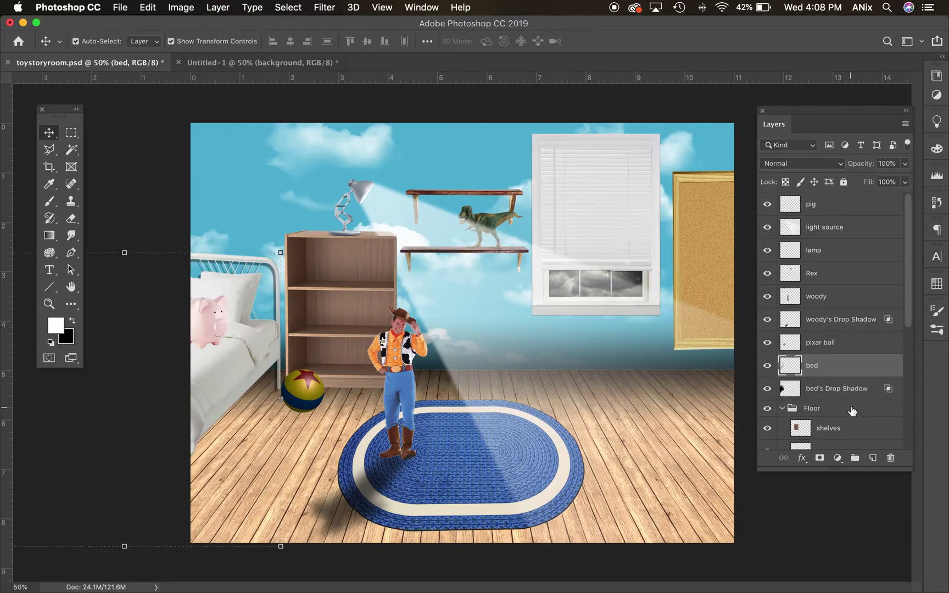
click(837, 391)
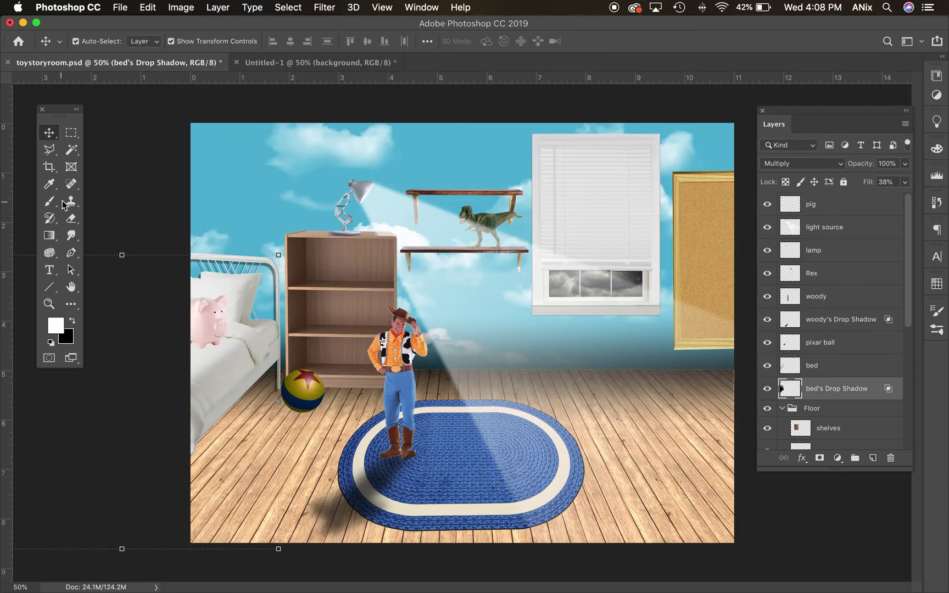
Erase the bed's shadow on the floor near the bed leg with a hard-edged 50 px eraser at 100% opacity
click(71, 218)
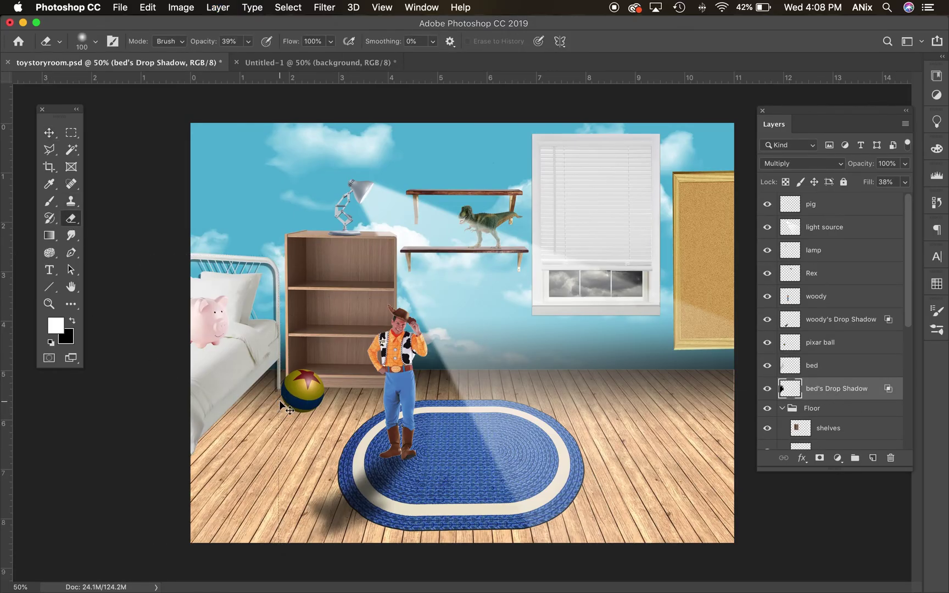
key(super+equal)
key(super+equal)
drag(263, 394, 513, 341)
key(super+r)
mouse_move(363, 406)
mouse_down()
mouse_move(351, 404)
mouse_move(364, 397)
mouse_up()
click(249, 42)
drag(247, 57, 291, 63)
click(96, 44)
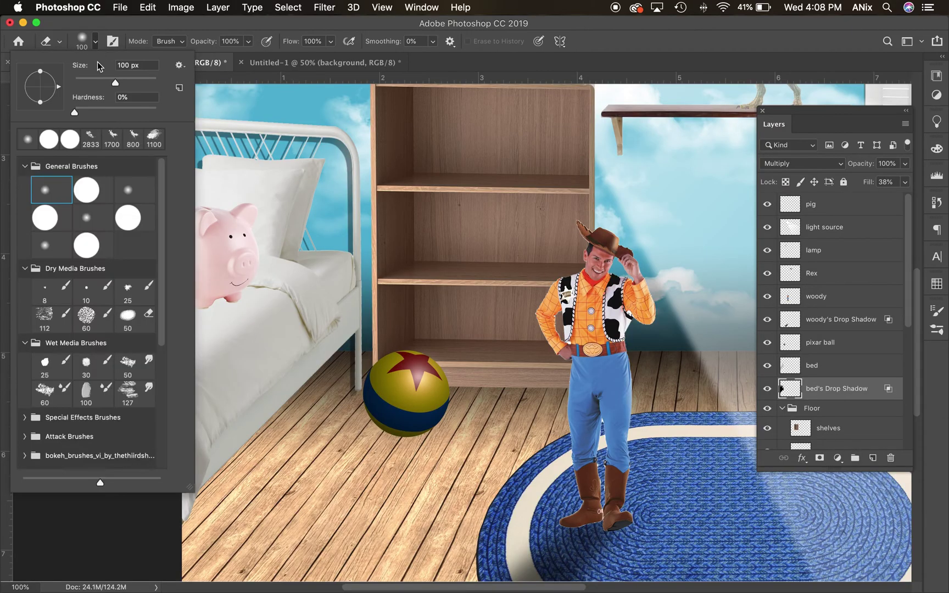
drag(76, 113, 184, 116)
click(205, 27)
key(bracketleft)
key(bracketleft)
key(bracketleft)
key(bracketleft)
key(bracketleft)
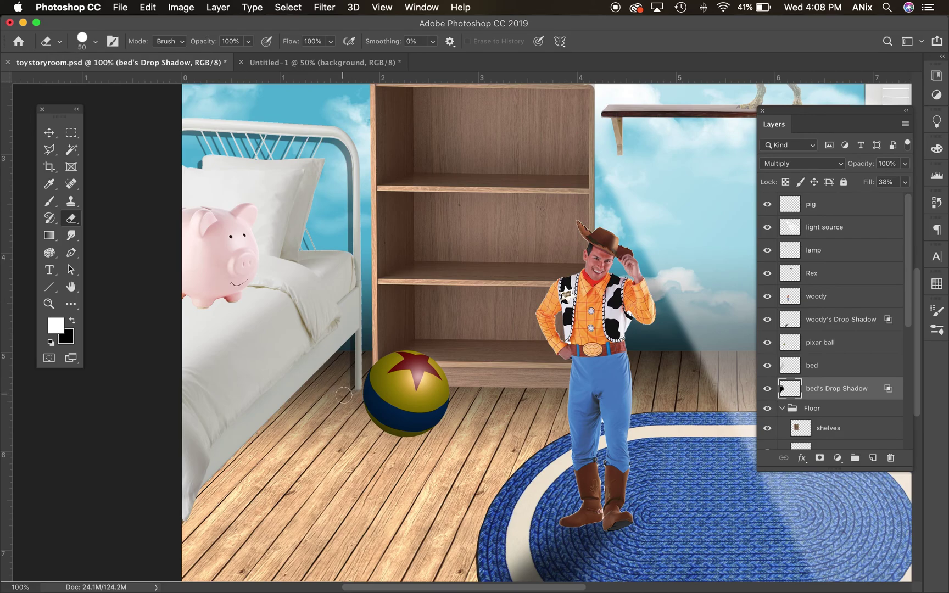
click(351, 424)
click(51, 137)
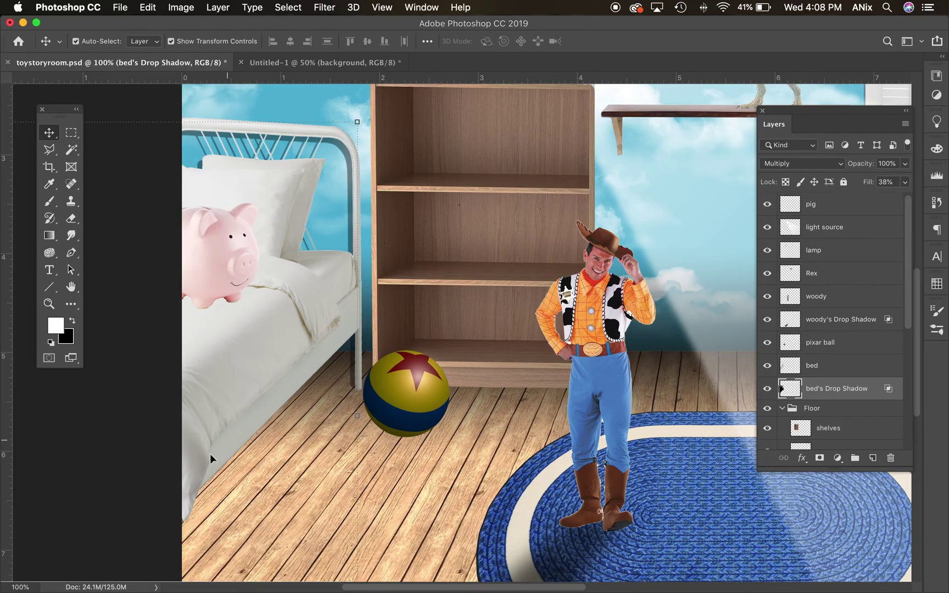
Add a new empty layer directly above the wood floor layer, Layer 1 copy, in the background group
drag(910, 229, 921, 366)
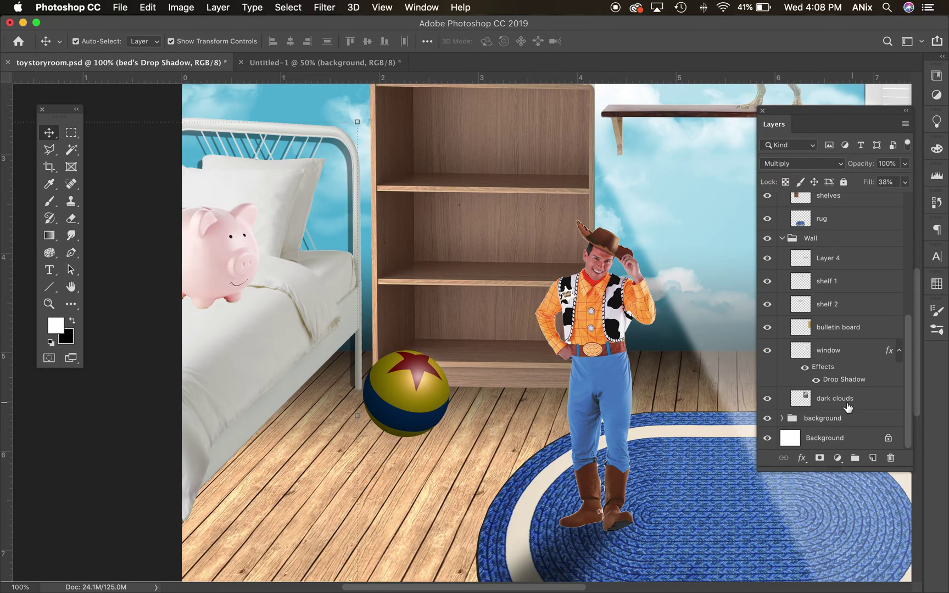
click(785, 418)
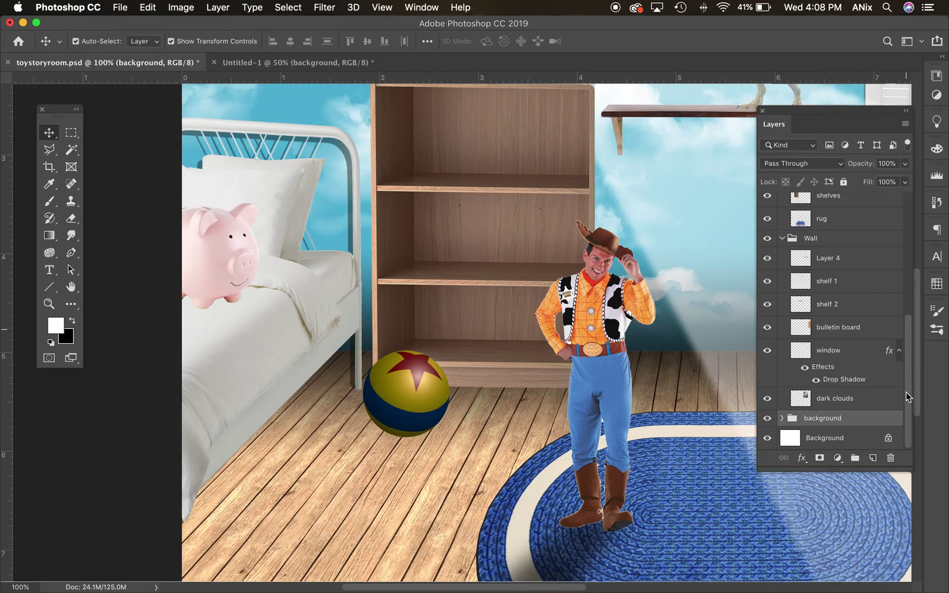
click(782, 418)
drag(911, 359, 906, 412)
click(846, 415)
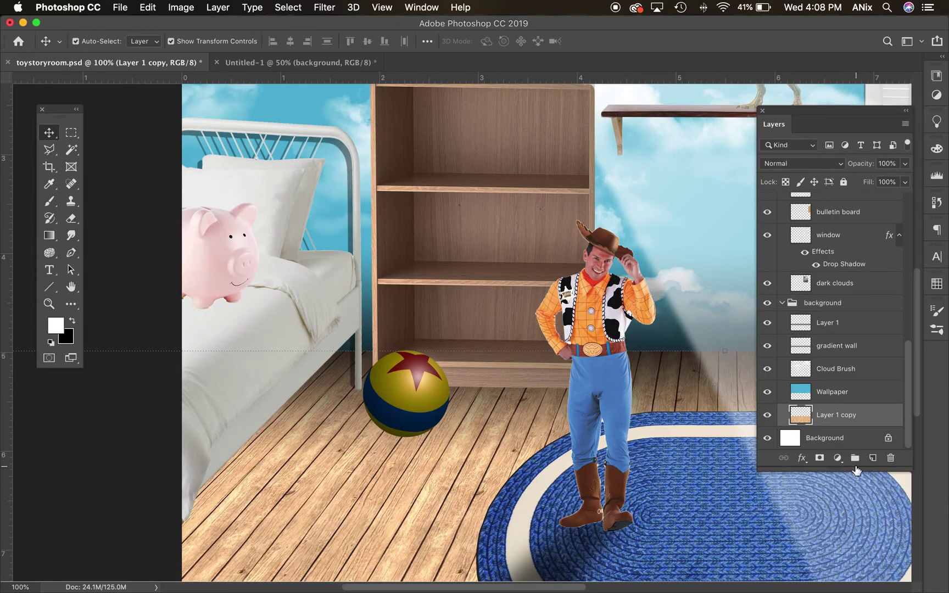
click(872, 457)
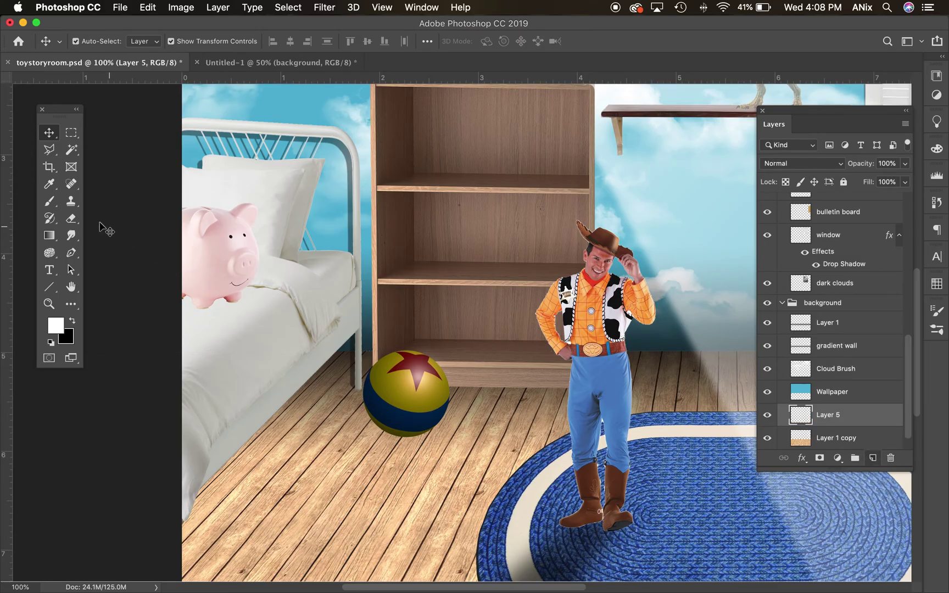
Try to darken the floor along the bed's lower edge on Layer 1 copy with a 150 px Burn tool, Midtones at 78% exposure
click(68, 237)
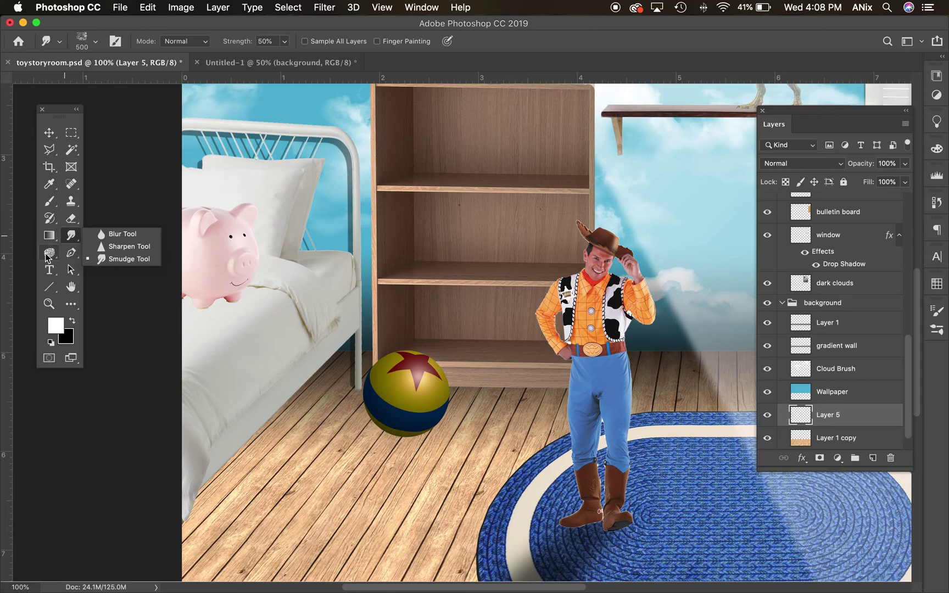
click(51, 254)
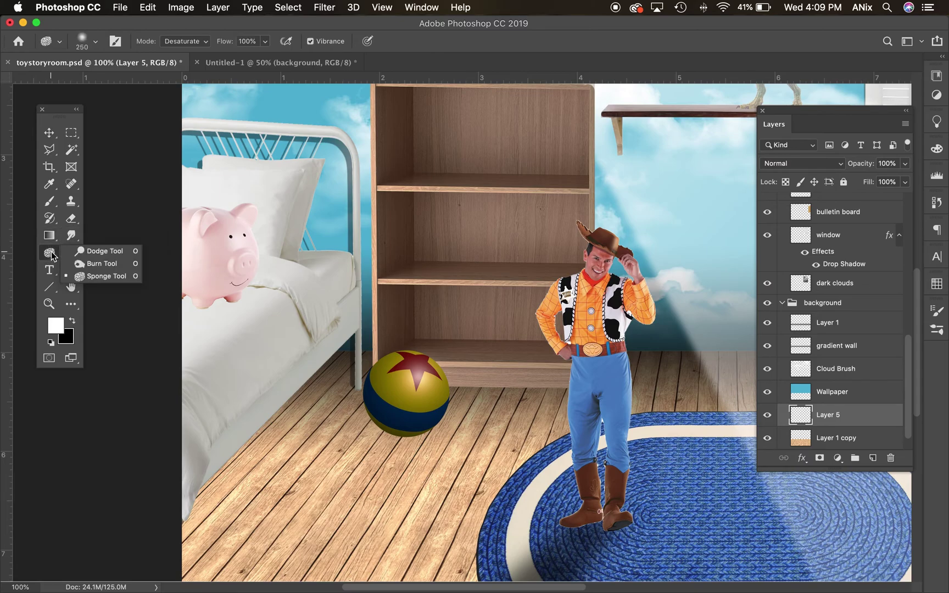
click(102, 264)
key(bracketright)
key(bracketright)
key(bracketright)
key(bracketright)
key(bracketright)
key(bracketright)
key(bracketright)
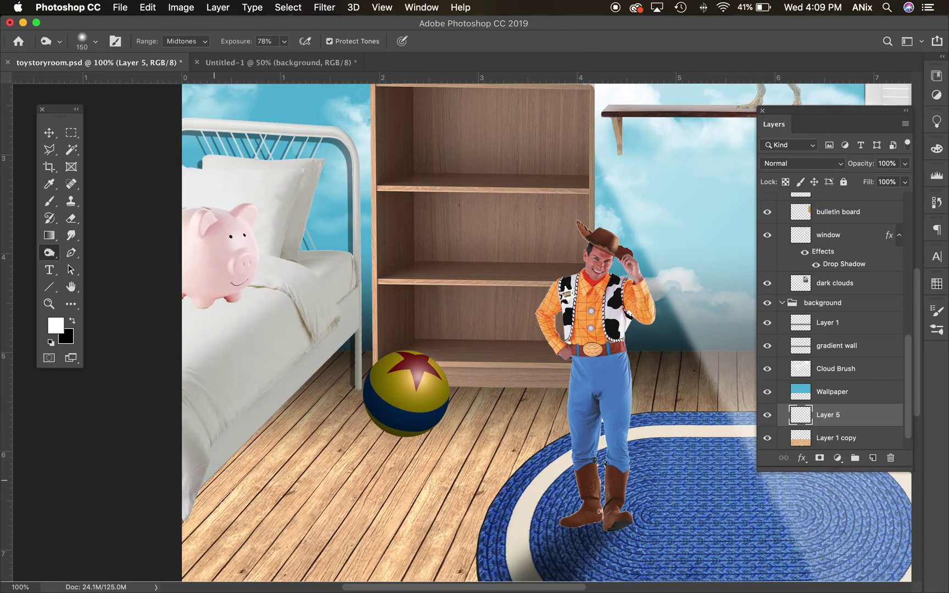
click(829, 438)
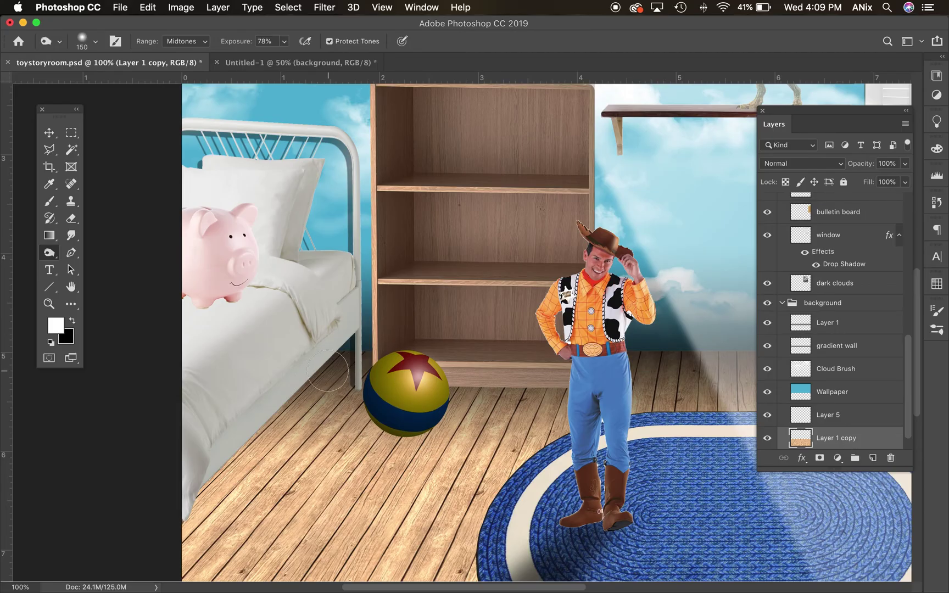
mouse_move(308, 395)
mouse_down()
mouse_move(293, 386)
mouse_move(189, 508)
mouse_up()
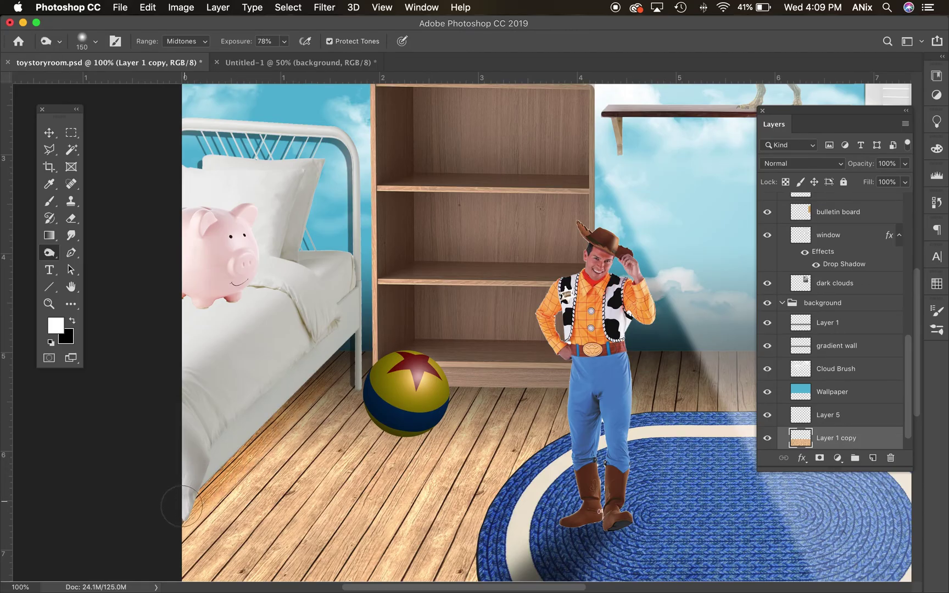
drag(320, 390, 253, 455)
Undo the burn strokes on the wood floor
mouse_move(434, 582)
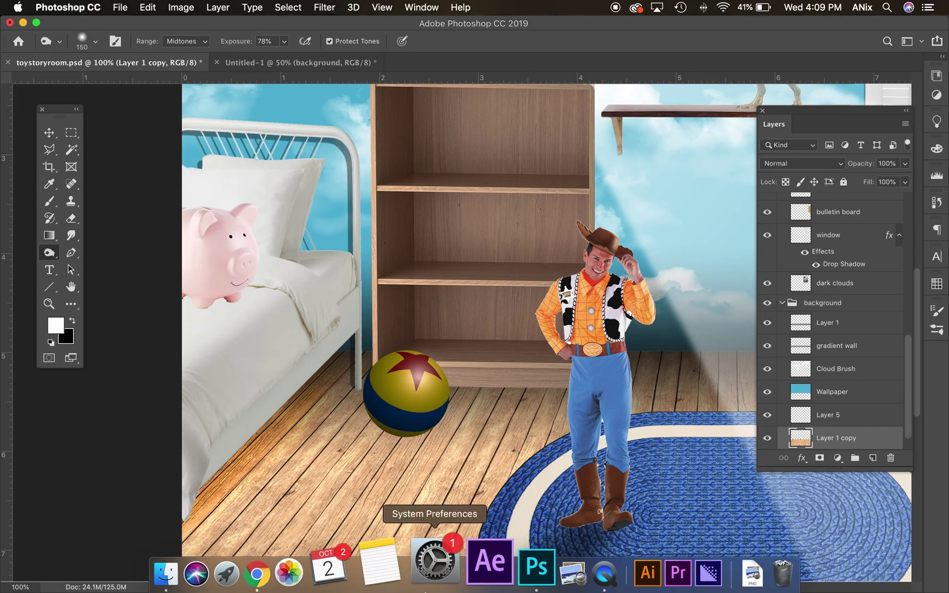
key(super+z)
key(super+z)
key(super+z)
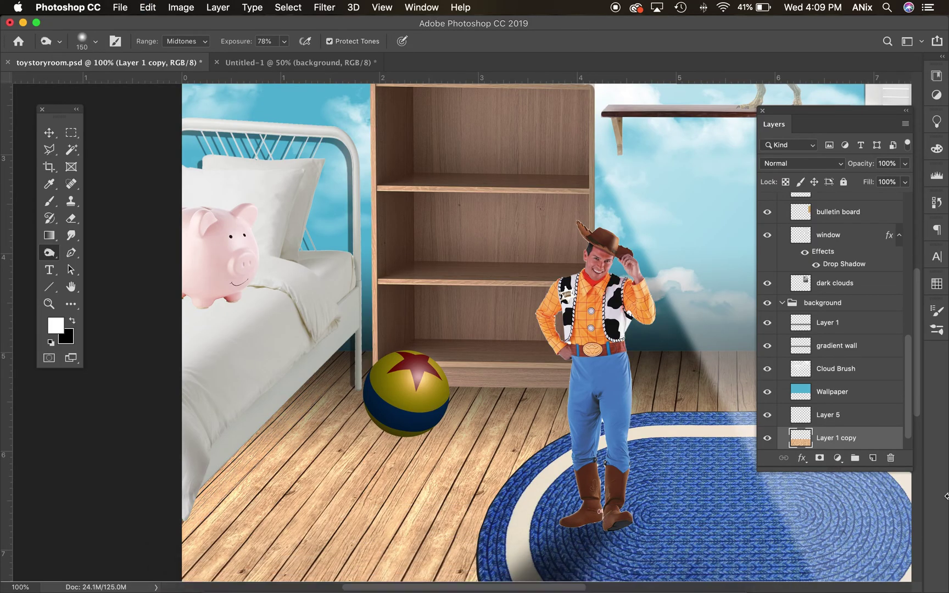
Set up a soft 150 px black Brush at 12% opacity for painting on Layer 5, above the wood floor
click(853, 416)
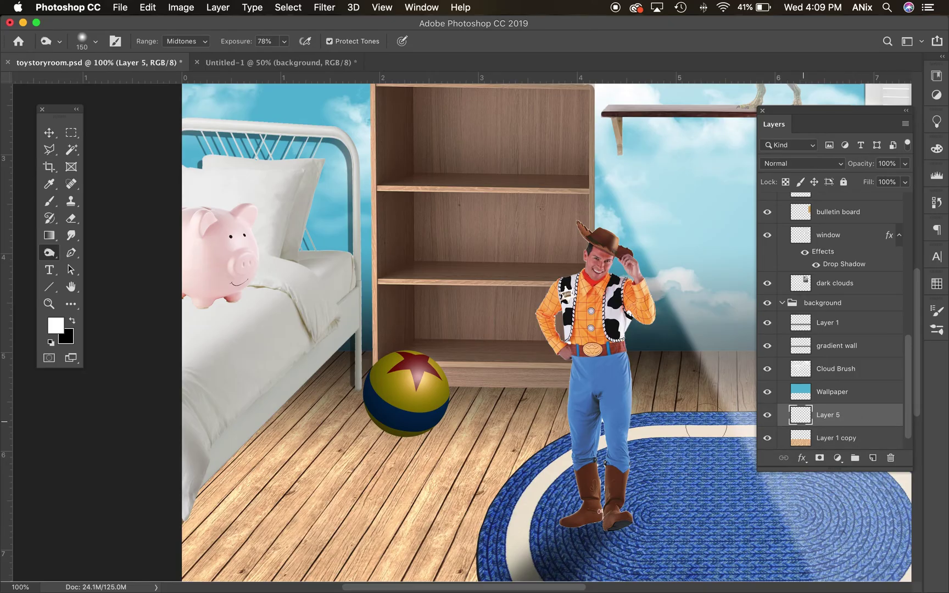
click(49, 201)
click(74, 323)
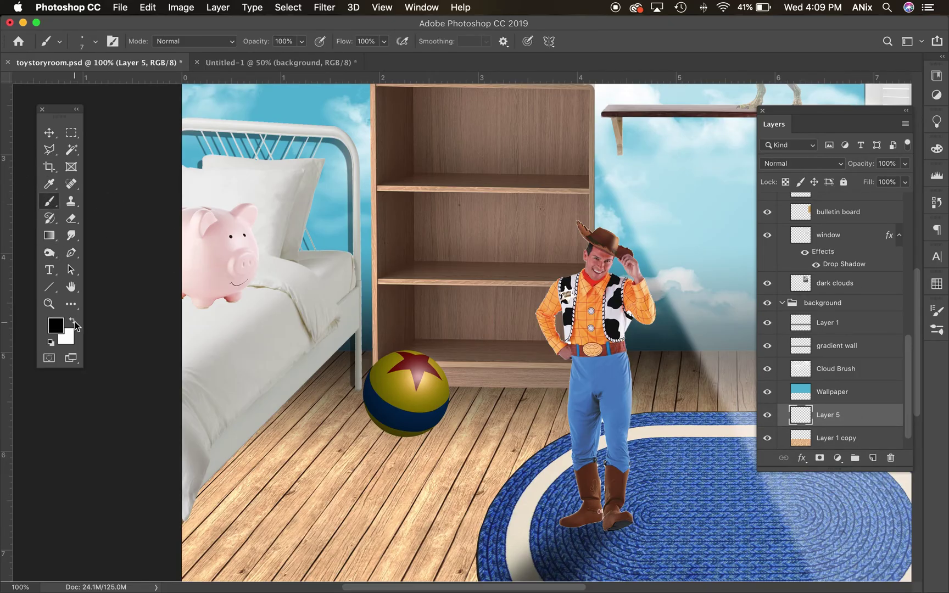
click(97, 42)
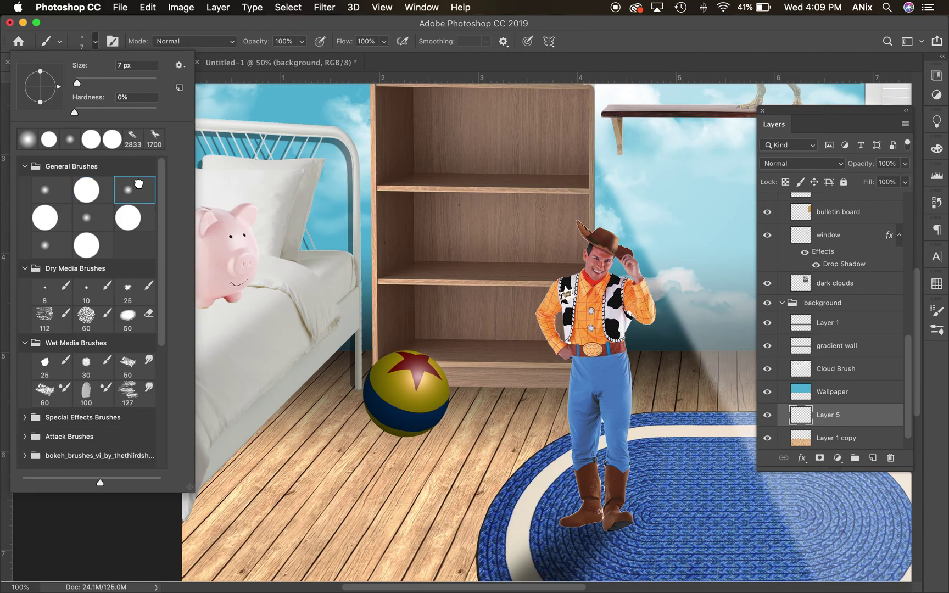
click(301, 42)
drag(302, 56, 250, 54)
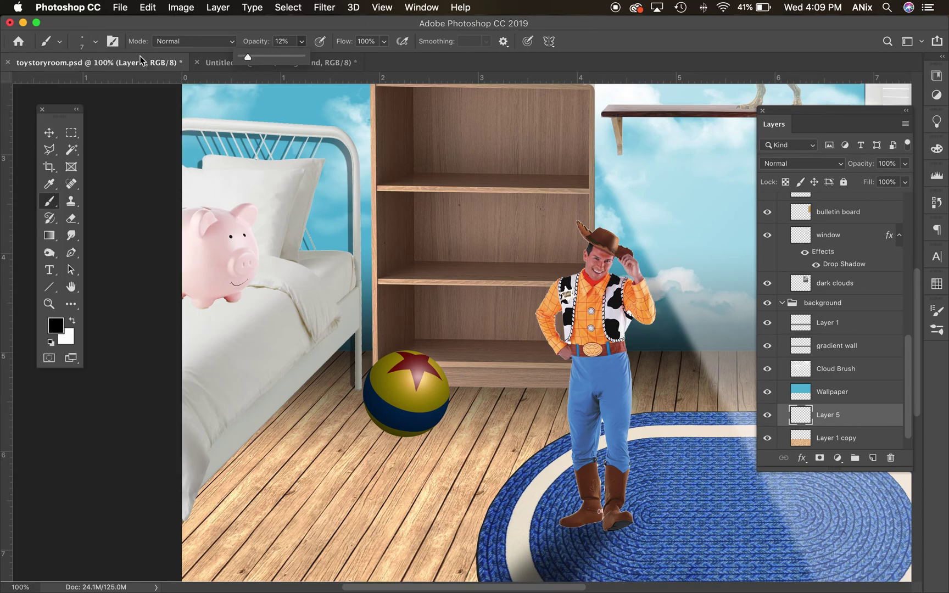
key(bracketright)
key(bracketright)
key(bracketright)
key(bracketright)
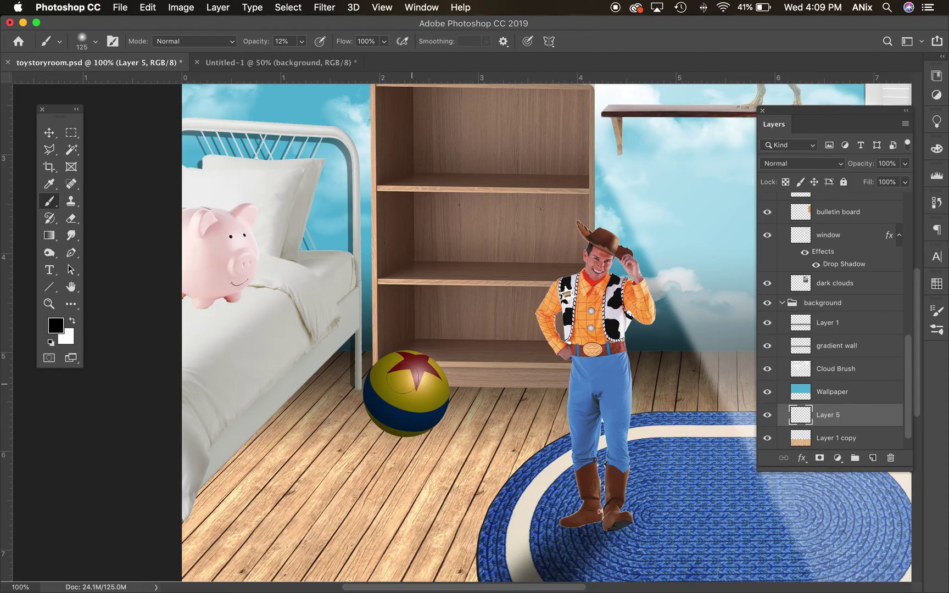
key(bracketright)
Paint soft shadow strokes on the floor along the bed's lower edge and around the lower part of the ball
drag(324, 373, 242, 464)
mouse_move(326, 372)
mouse_down()
mouse_move(188, 483)
mouse_move(321, 356)
mouse_move(192, 489)
mouse_up()
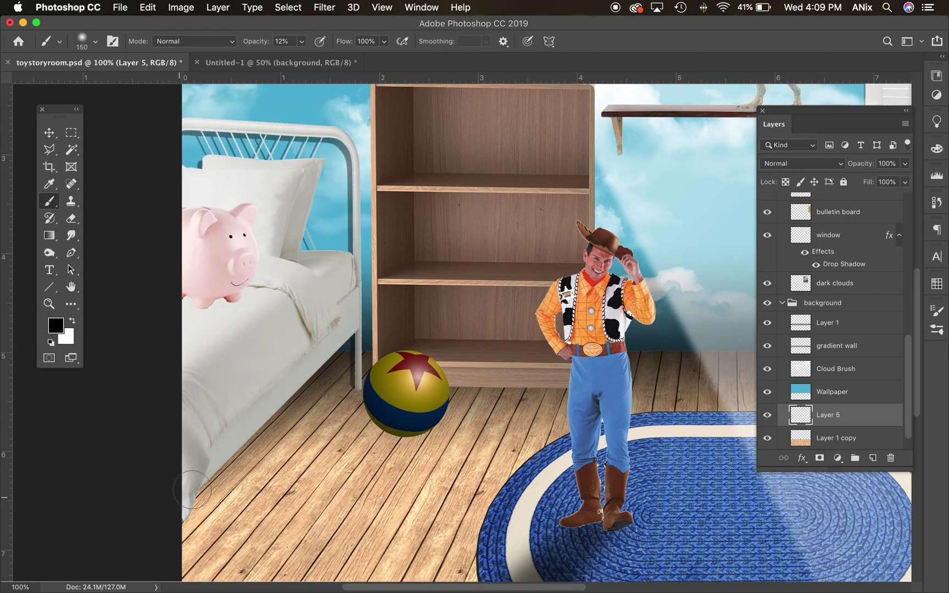
drag(310, 383, 175, 516)
drag(317, 384, 197, 483)
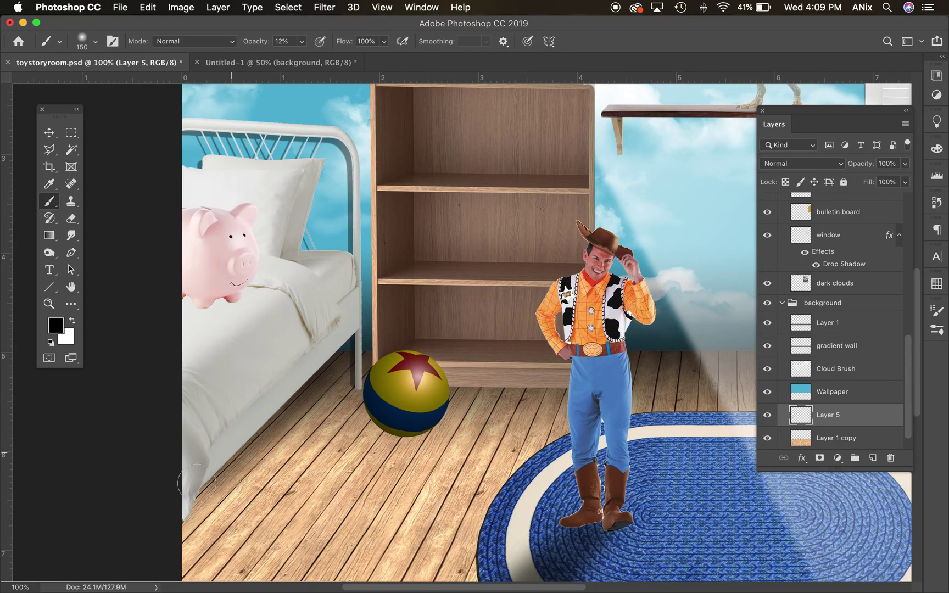
mouse_move(324, 393)
mouse_down()
mouse_move(199, 509)
mouse_move(176, 541)
mouse_up()
drag(273, 406, 158, 503)
mouse_move(323, 357)
mouse_down()
mouse_move(251, 414)
mouse_move(163, 511)
mouse_up()
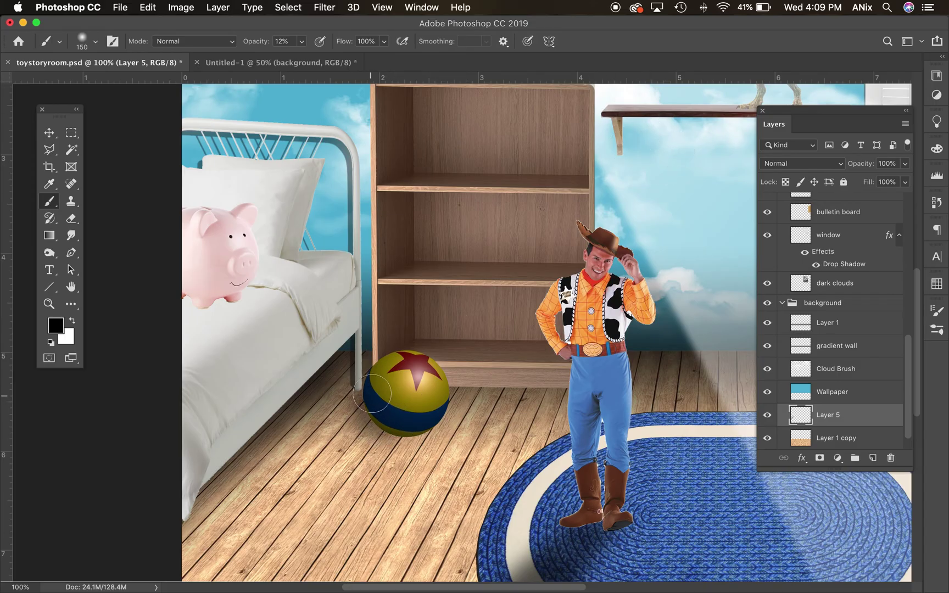
drag(378, 388, 384, 421)
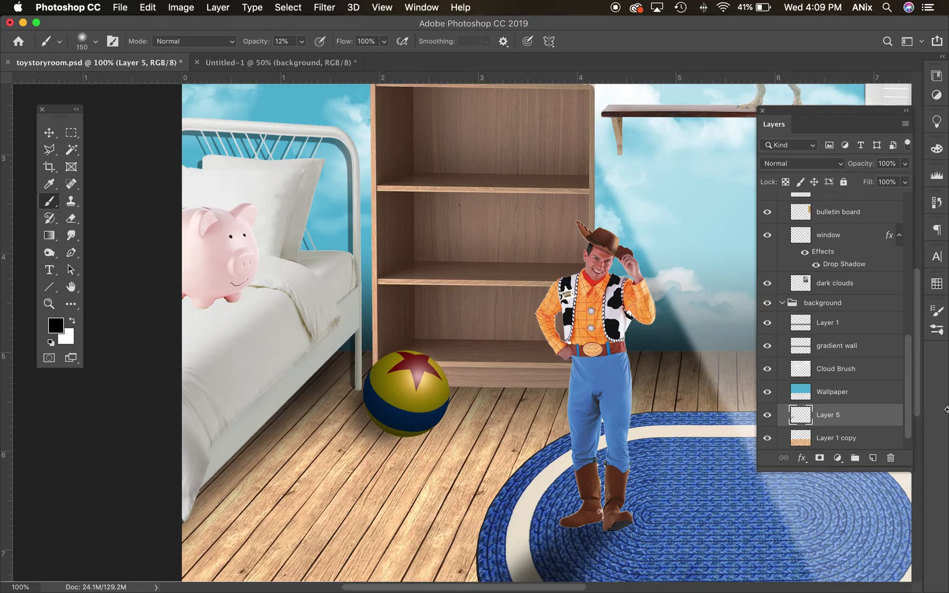
Darken the pixar ball layer with Brightness/Contrast, setting brightness to -26 and contrast to -30
click(48, 132)
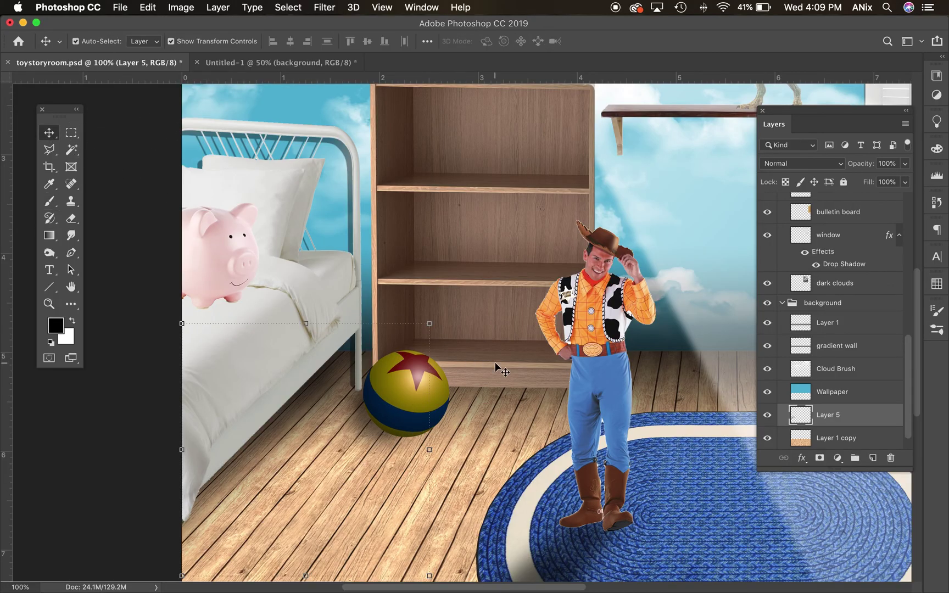
key(super+minus)
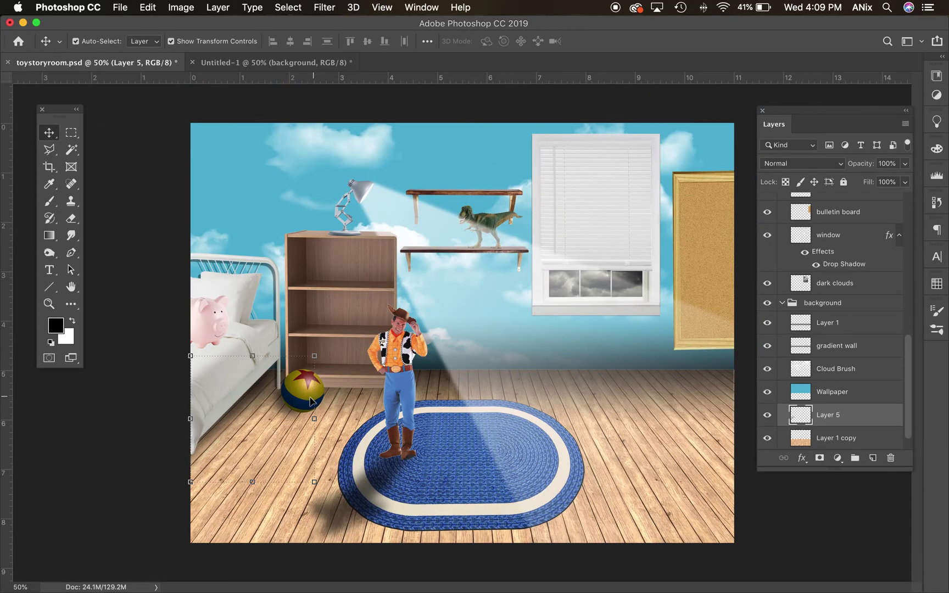
click(308, 402)
key(super+plus)
key(super+plus)
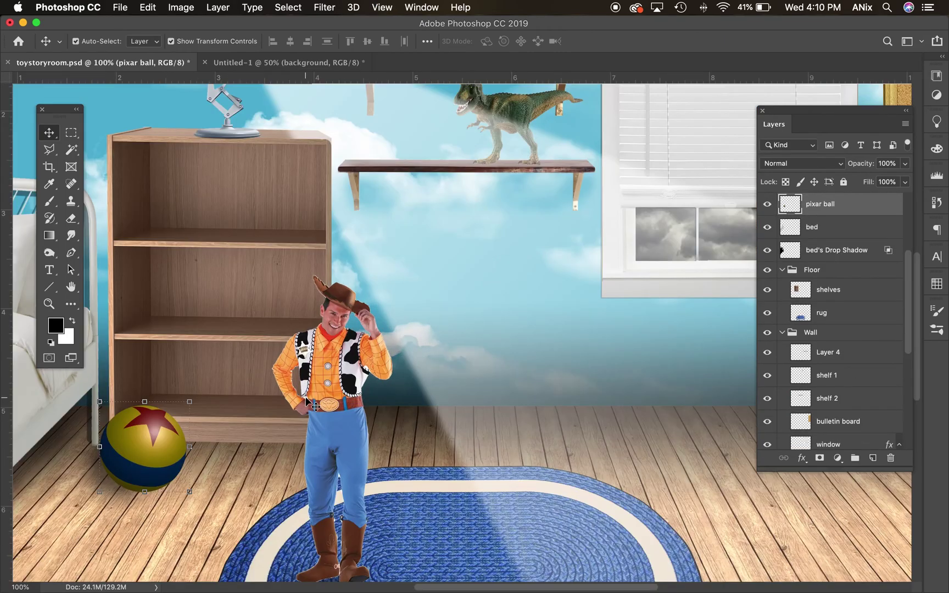
click(181, 8)
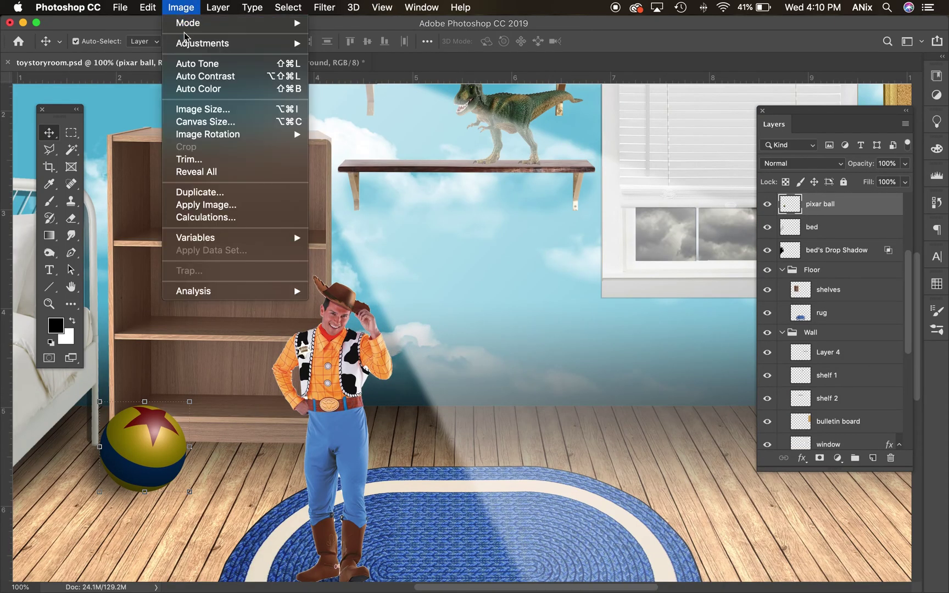
mouse_move(233, 45)
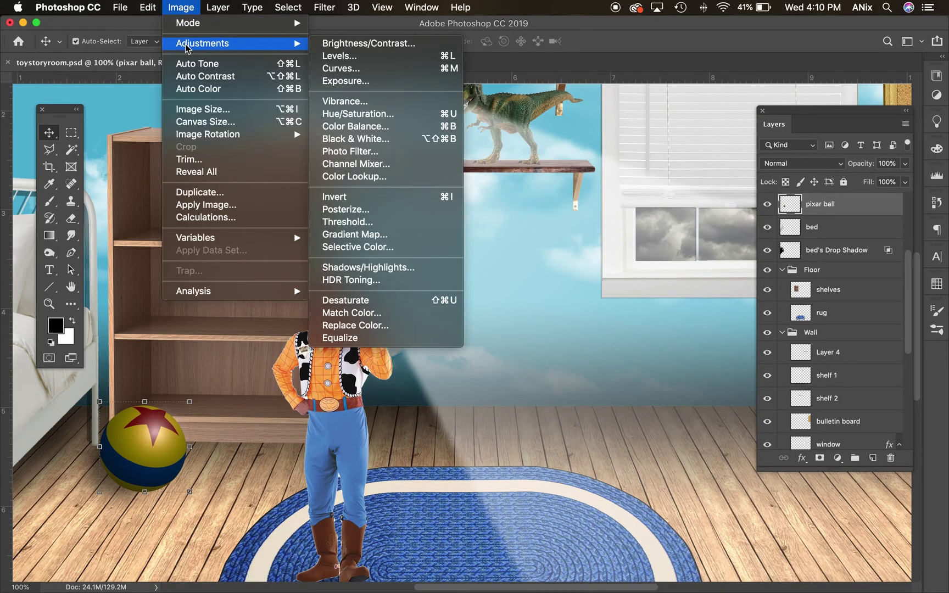
click(406, 43)
mouse_move(690, 165)
mouse_down()
mouse_move(667, 167)
mouse_move(671, 197)
mouse_move(635, 200)
mouse_move(677, 170)
mouse_up()
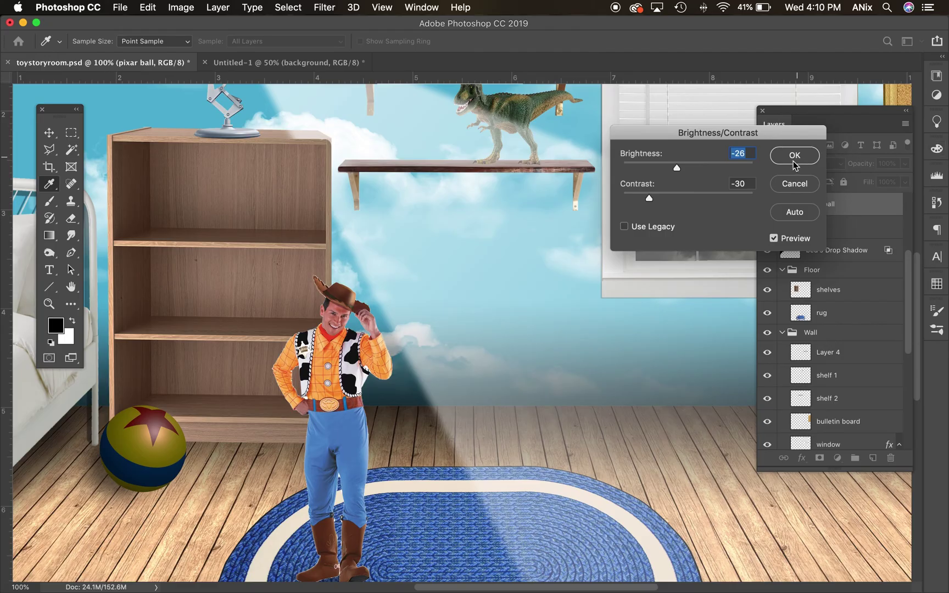
click(774, 238)
click(773, 239)
click(794, 155)
key(v)
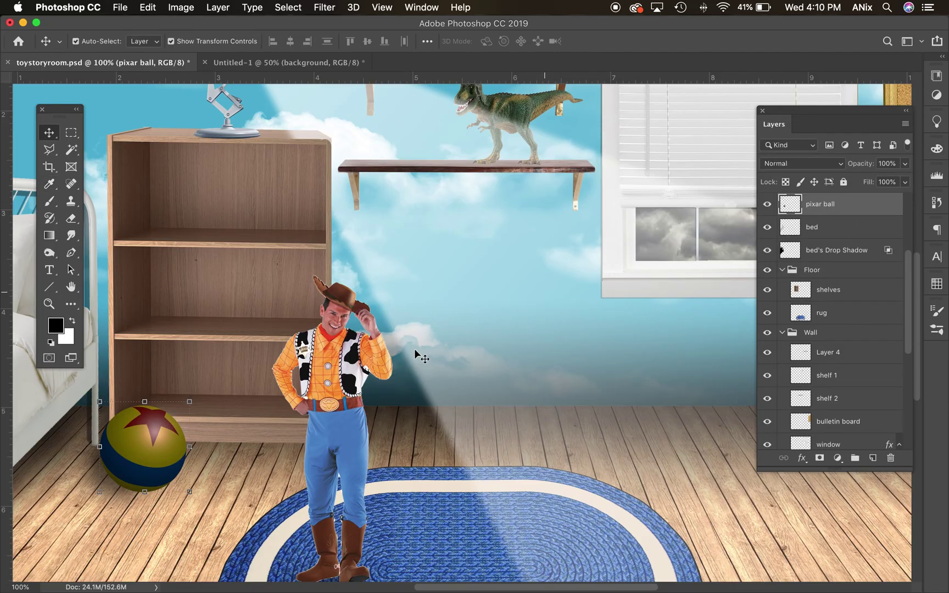
Darken the woody layer with Brightness/Contrast, setting brightness to -24 and contrast to -4
click(338, 379)
click(168, 8)
mouse_move(193, 43)
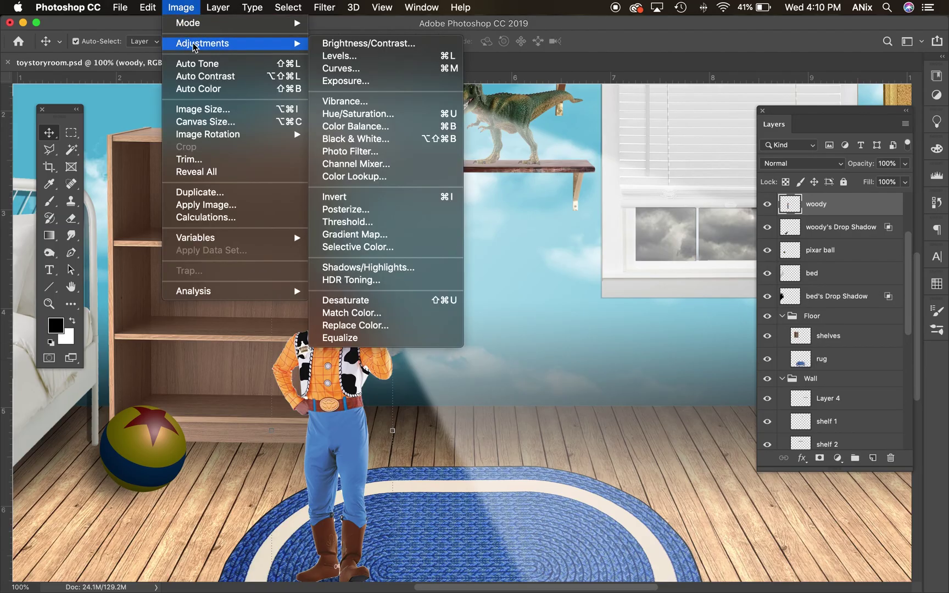
click(384, 45)
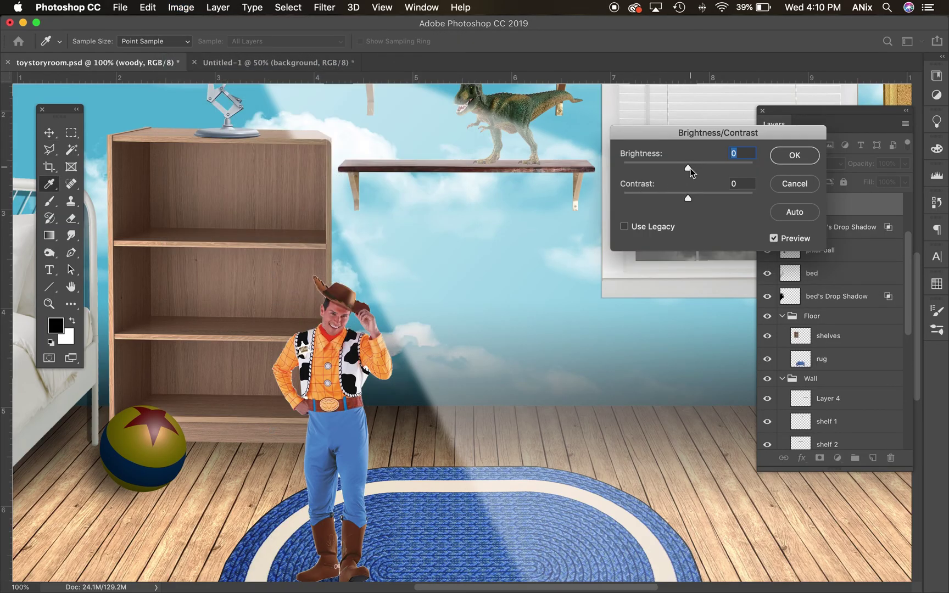
drag(688, 168, 681, 198)
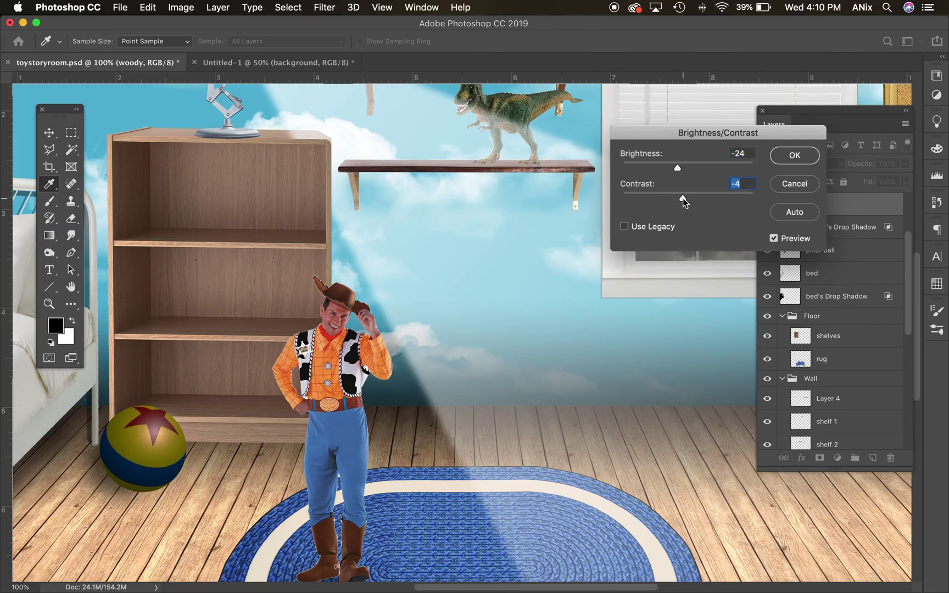
key(Return)
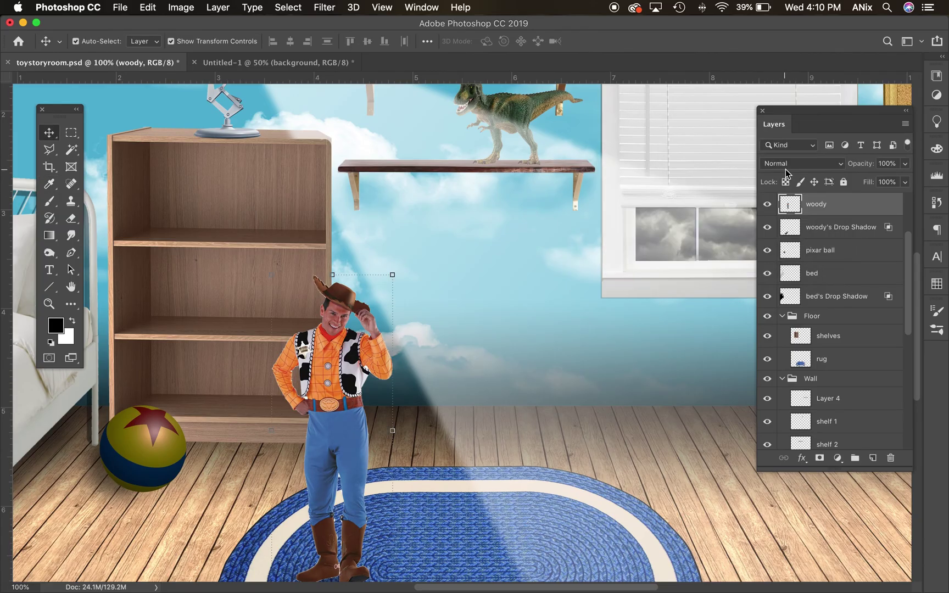
Adjust the window layer's Drop Shadow to 45% opacity, 131° angle, 8 px distance and 3 px size
key(super+0)
key(super+equal)
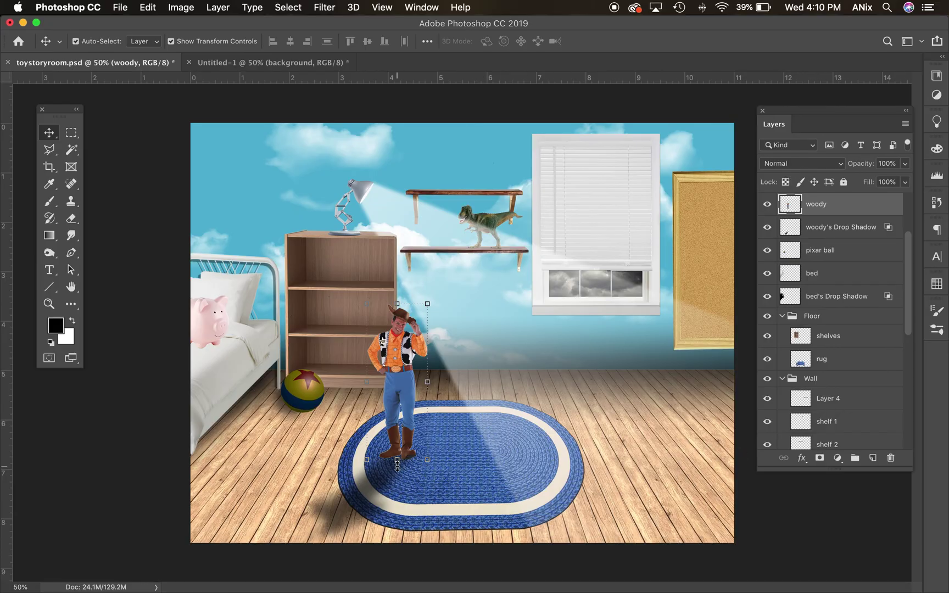
click(644, 168)
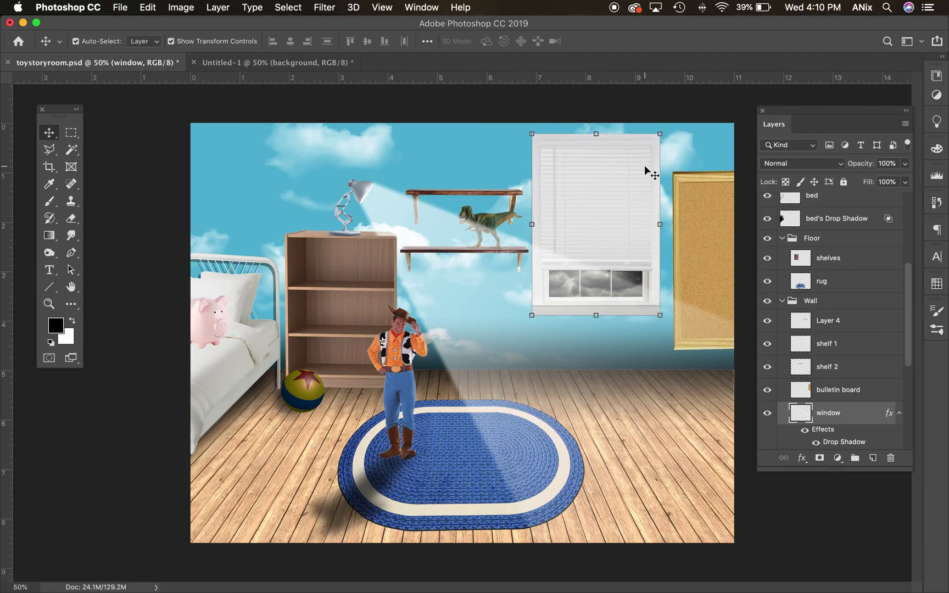
drag(908, 359, 909, 390)
double_click(890, 330)
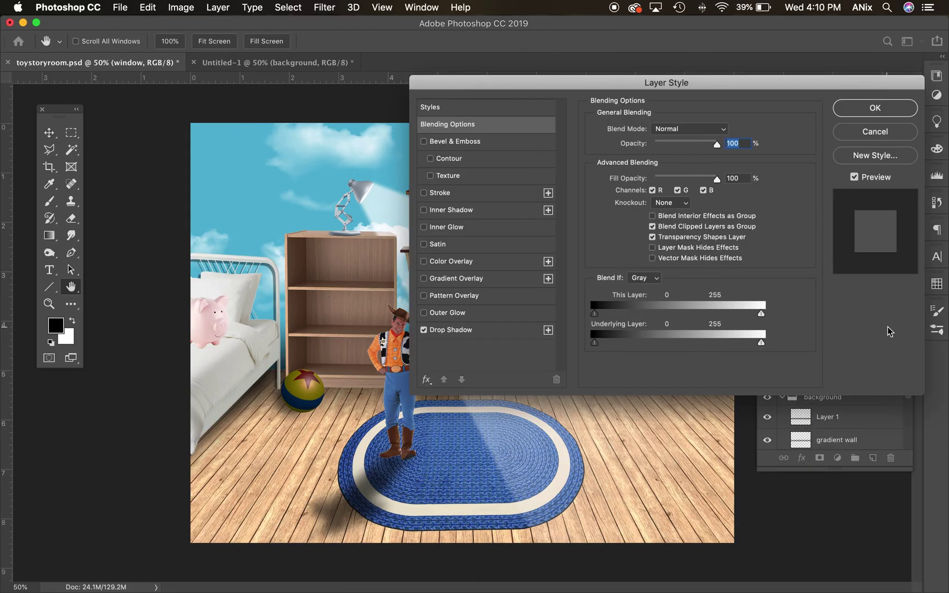
click(471, 336)
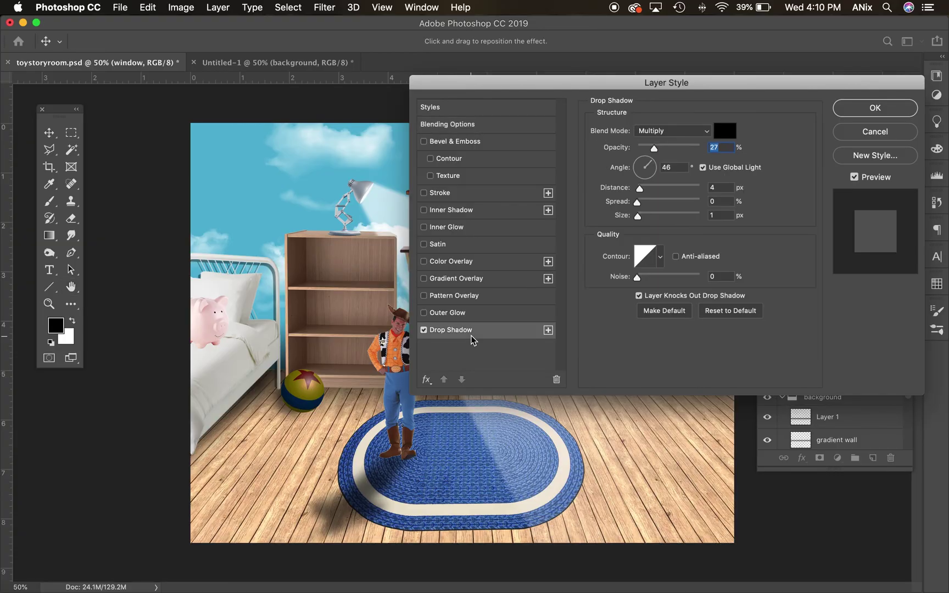
drag(651, 170, 642, 166)
drag(633, 84, 247, 358)
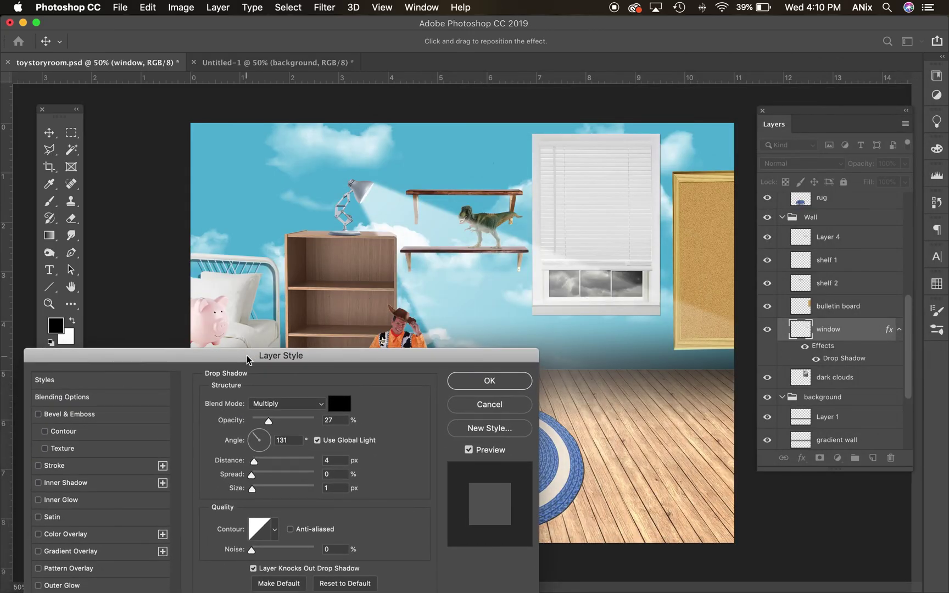
drag(254, 464, 256, 464)
drag(273, 427, 284, 427)
drag(253, 491, 256, 491)
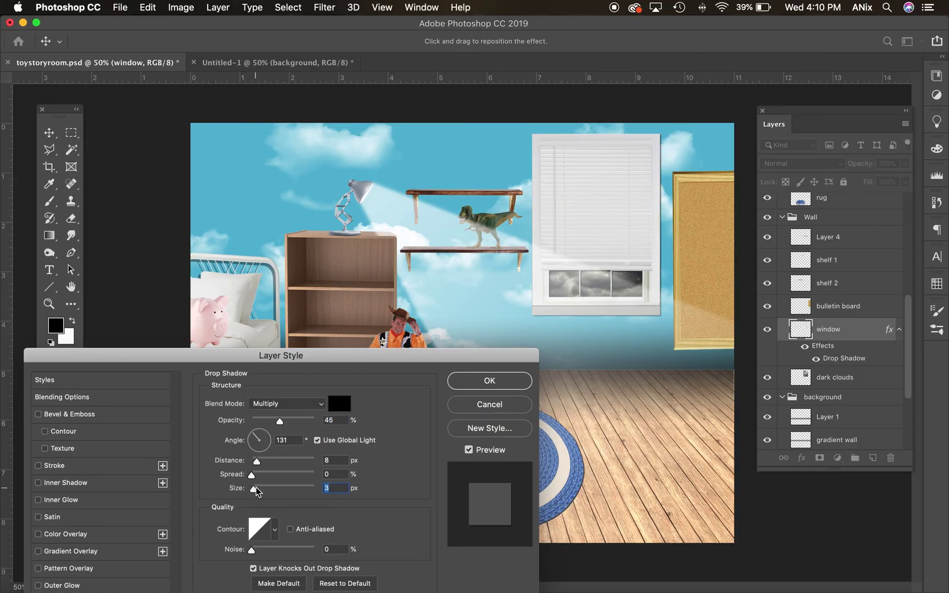
click(496, 381)
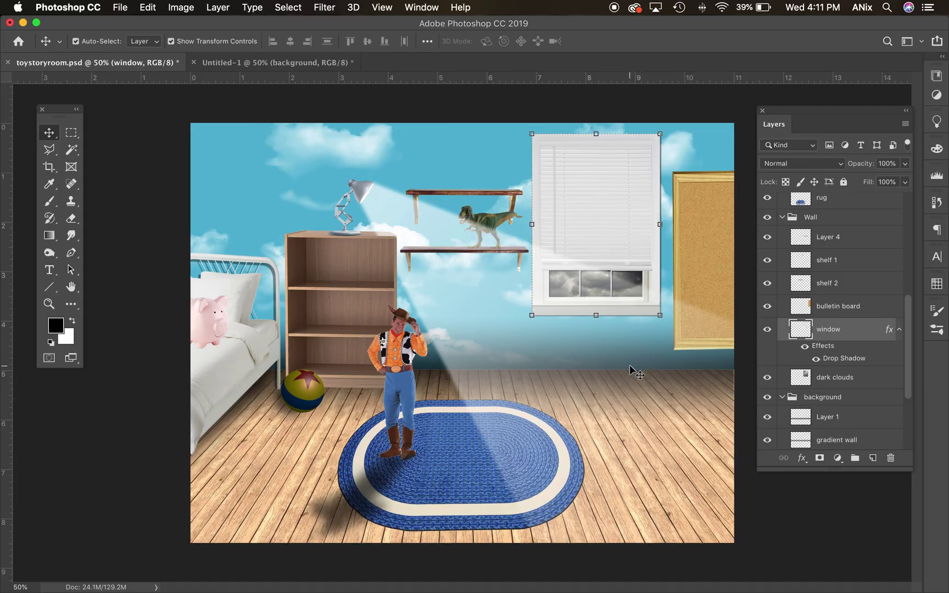
Add a Drop Shadow to the rug layer with 45% opacity, 138° angle, 8 px distance, 6% spread and 7 px size
click(459, 470)
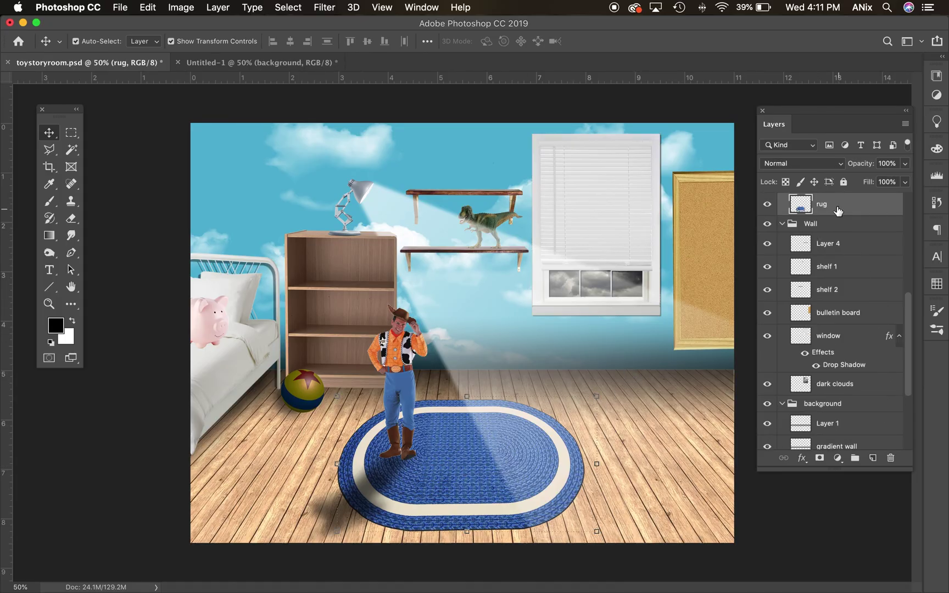
double_click(857, 203)
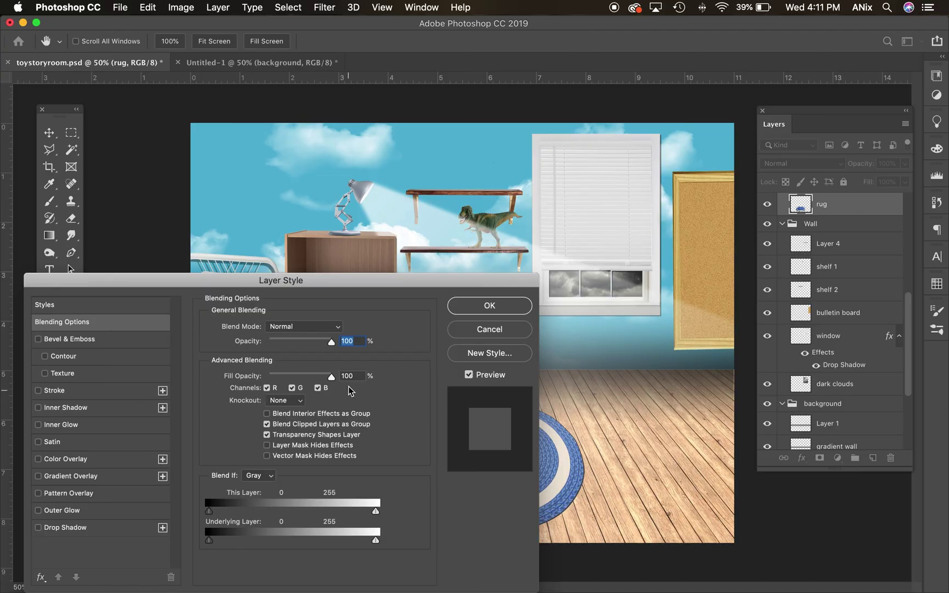
click(66, 527)
drag(136, 283, 653, 26)
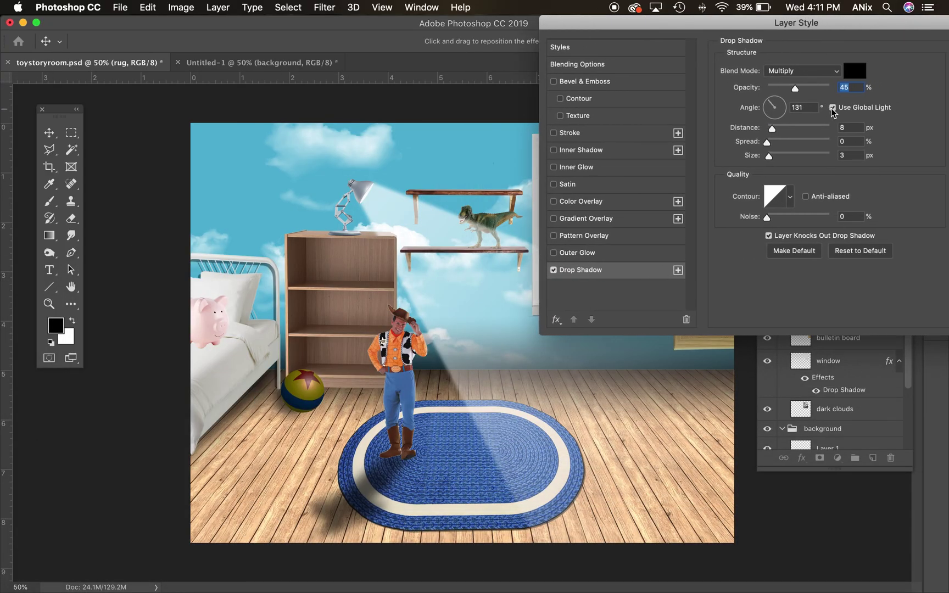
click(771, 106)
click(795, 88)
drag(768, 143, 772, 157)
drag(799, 24, 625, 25)
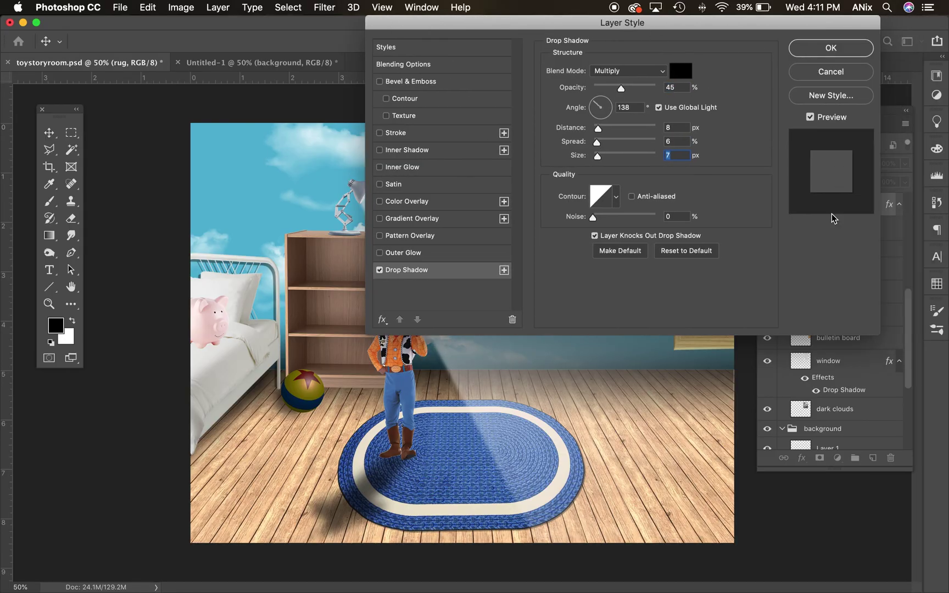
key(Return)
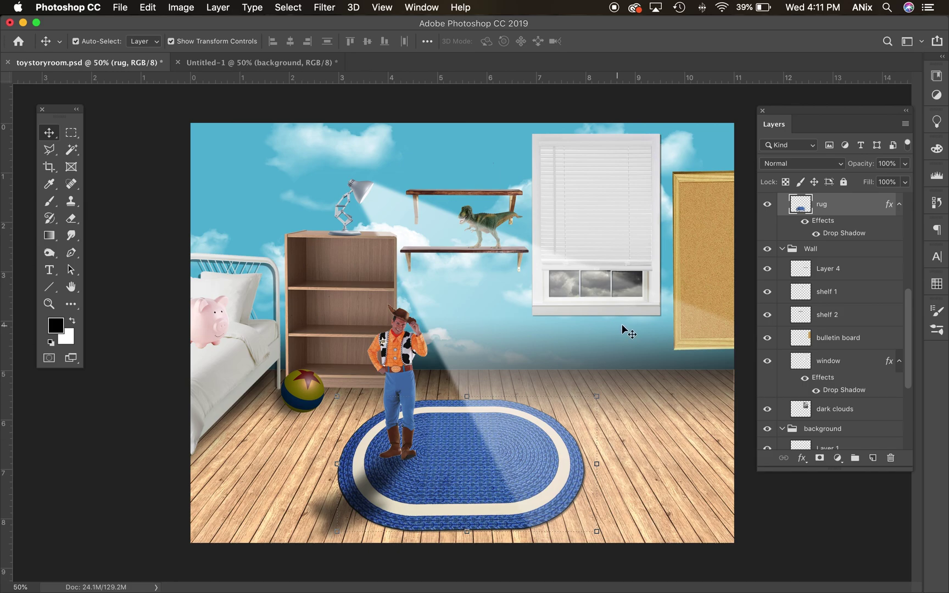
double_click(880, 205)
click(446, 270)
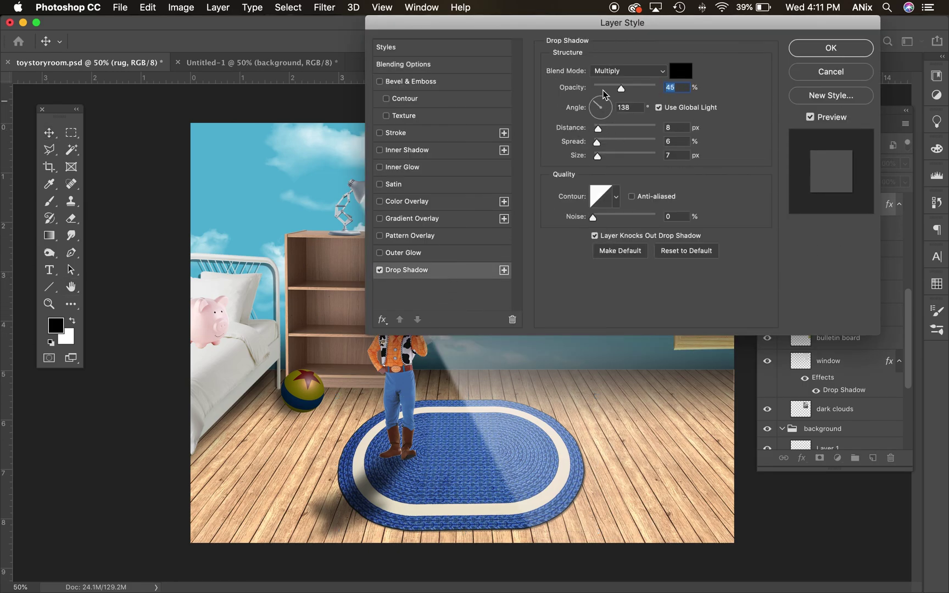
click(822, 48)
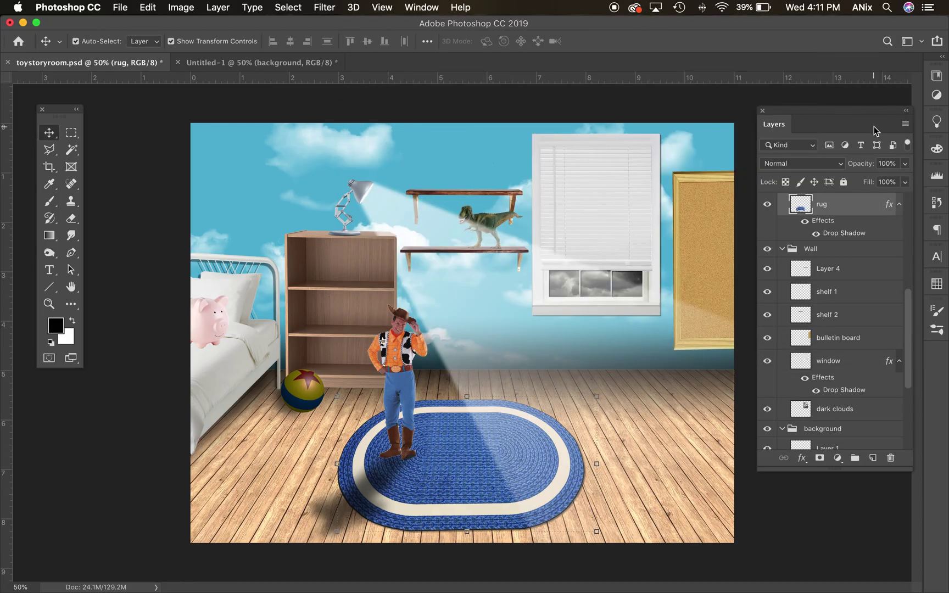